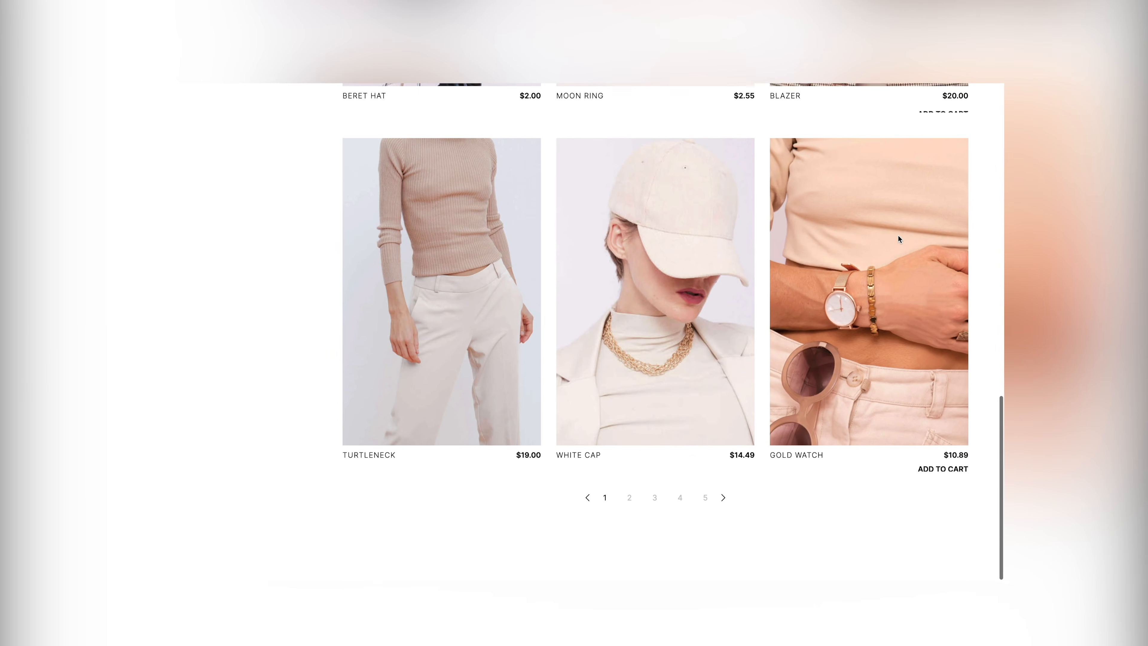
Step: Go to the second page of the product listing
{"action": "left_click", "coordinate": [627, 498]}
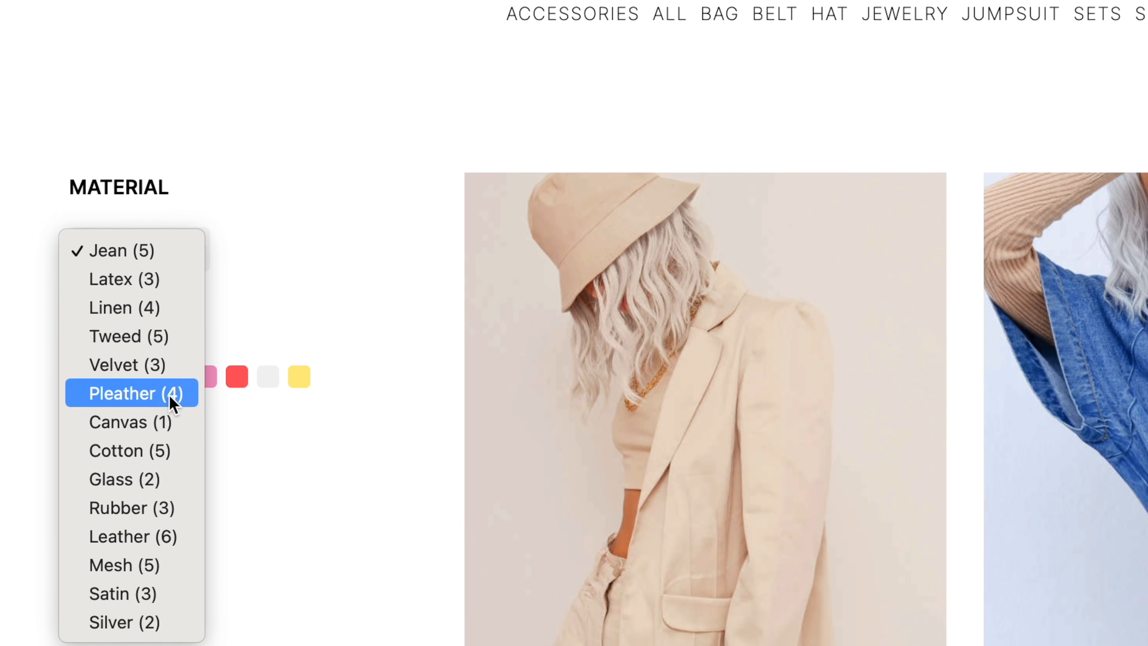
Step: Filter the products by the Pleather material and lower the maximum price to about $17
{"action": "left_click", "coordinate": [169, 395]}
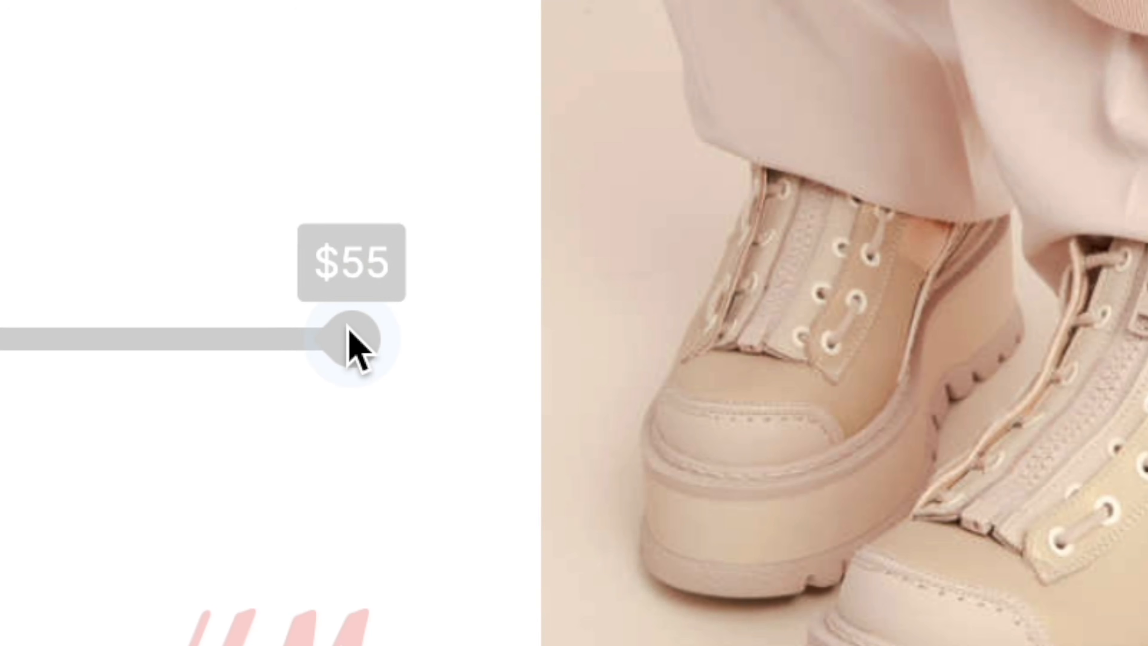
{"action": "left_click_drag", "start_coordinate": [349, 327], "coordinate": [216, 350]}
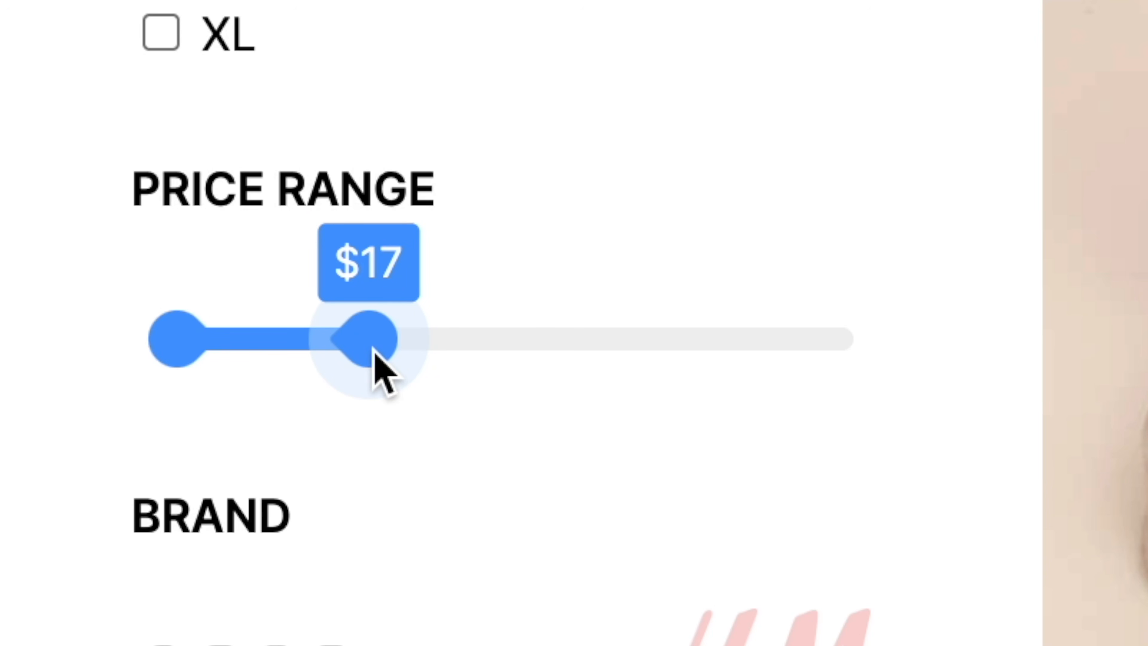
{"action": "left_click_drag", "start_coordinate": [382, 371], "coordinate": [384, 366]}
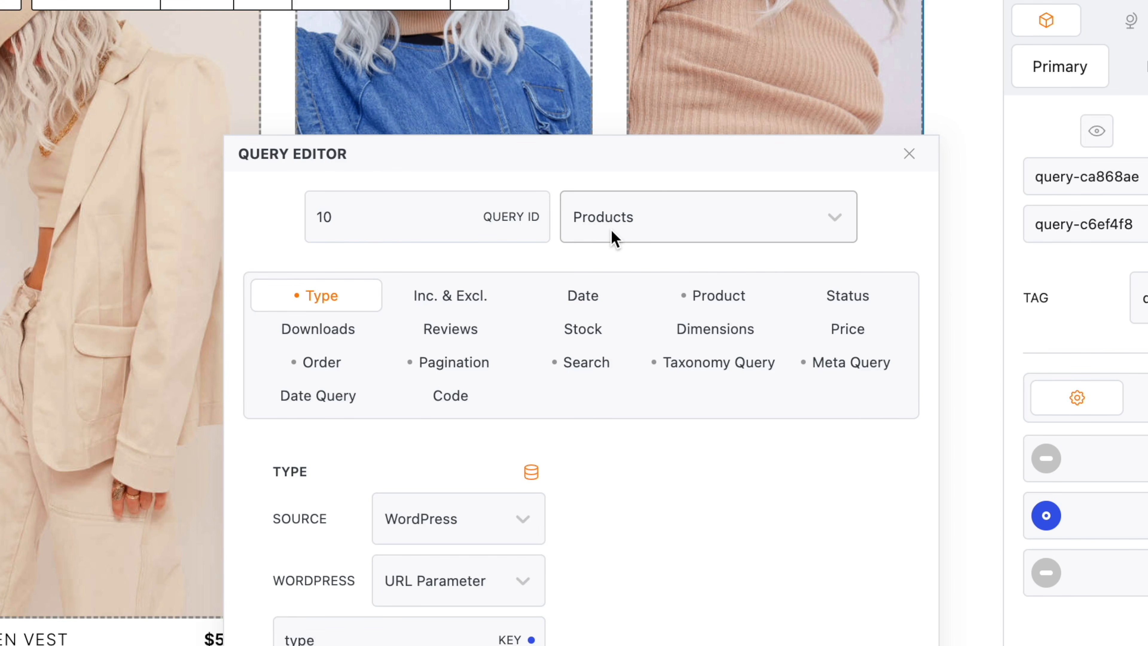
Step: Set the query's type to Products and open its Product and Pagination parameters
{"action": "left_click", "coordinate": [613, 238]}
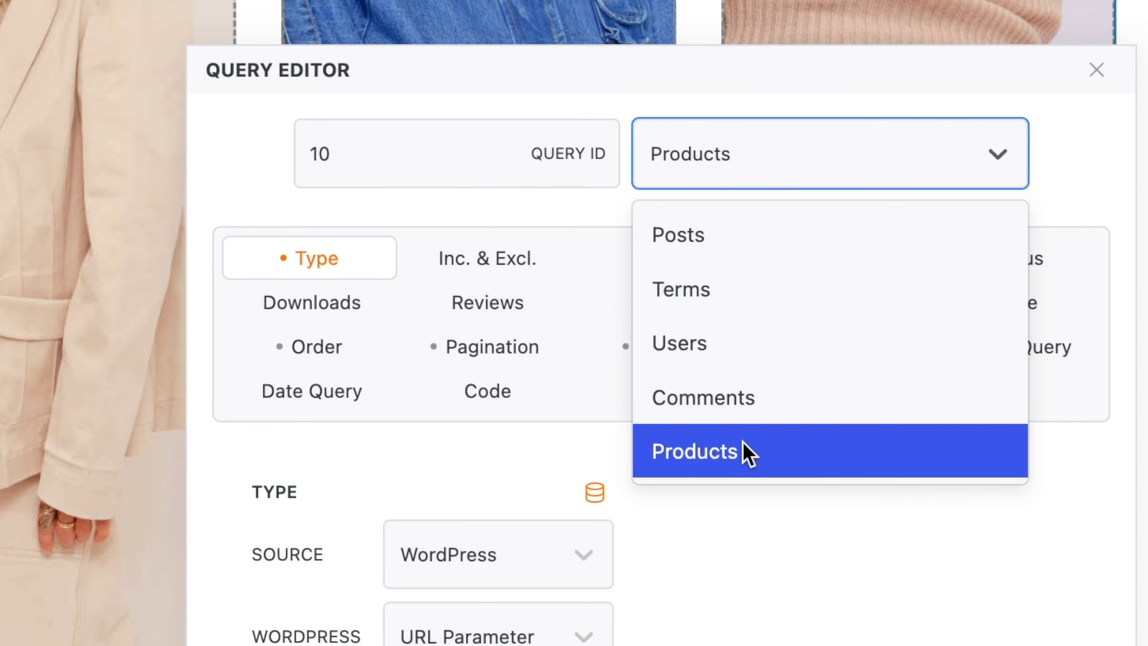
{"action": "left_click", "coordinate": [748, 453]}
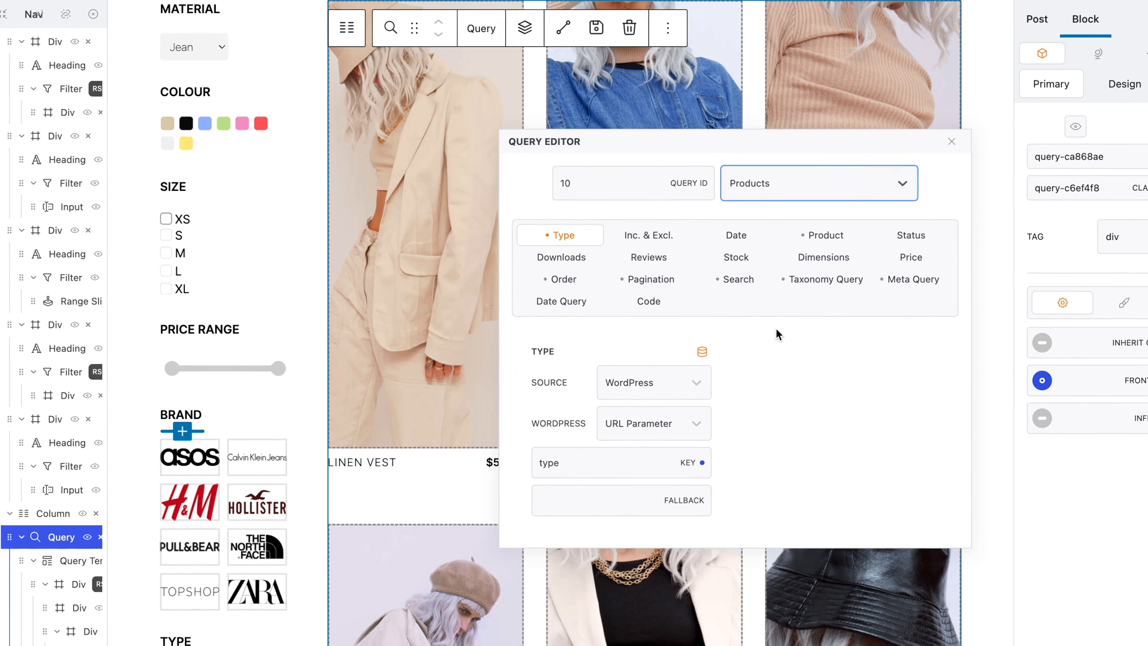
{"action": "left_click", "coordinate": [829, 232]}
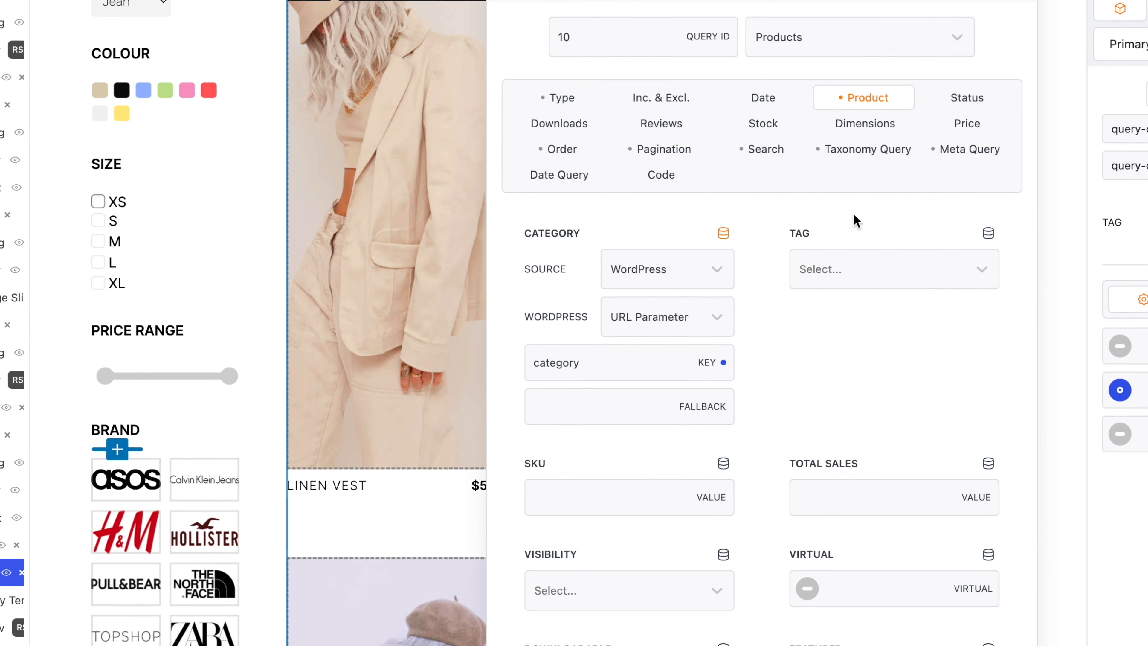
{"action": "left_click", "coordinate": [661, 156]}
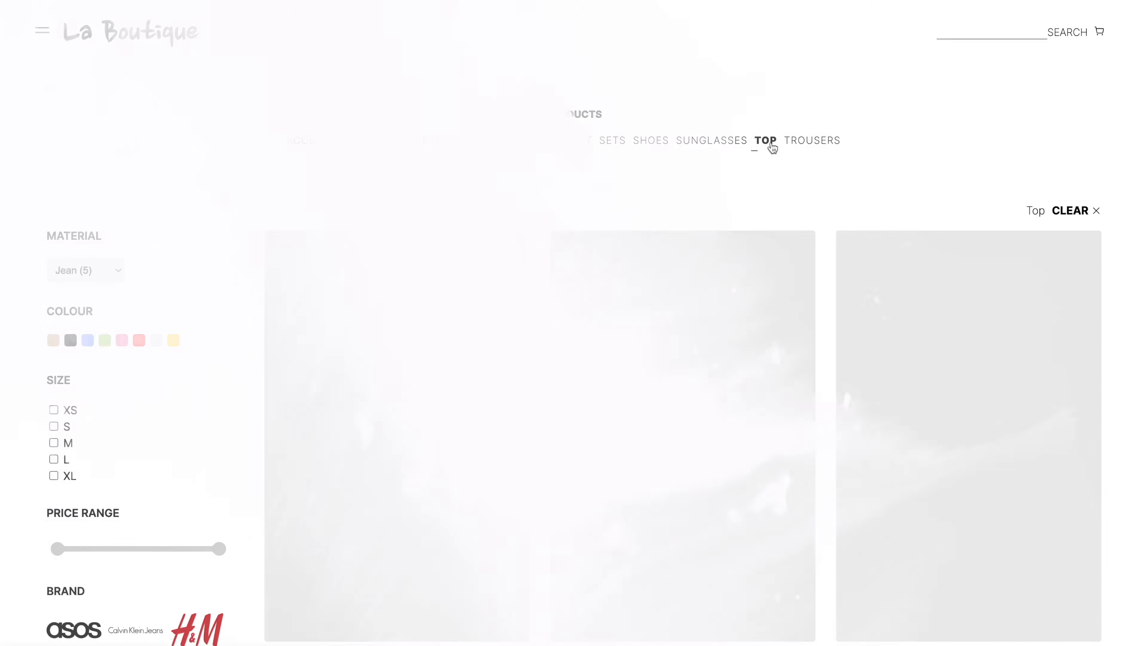
Step: Explore the colour and size filters in the shop and filter the products by the ZARA brand
{"action": "scroll", "coordinate": [773, 148], "scroll_direction": "down", "scroll_amount": 1}
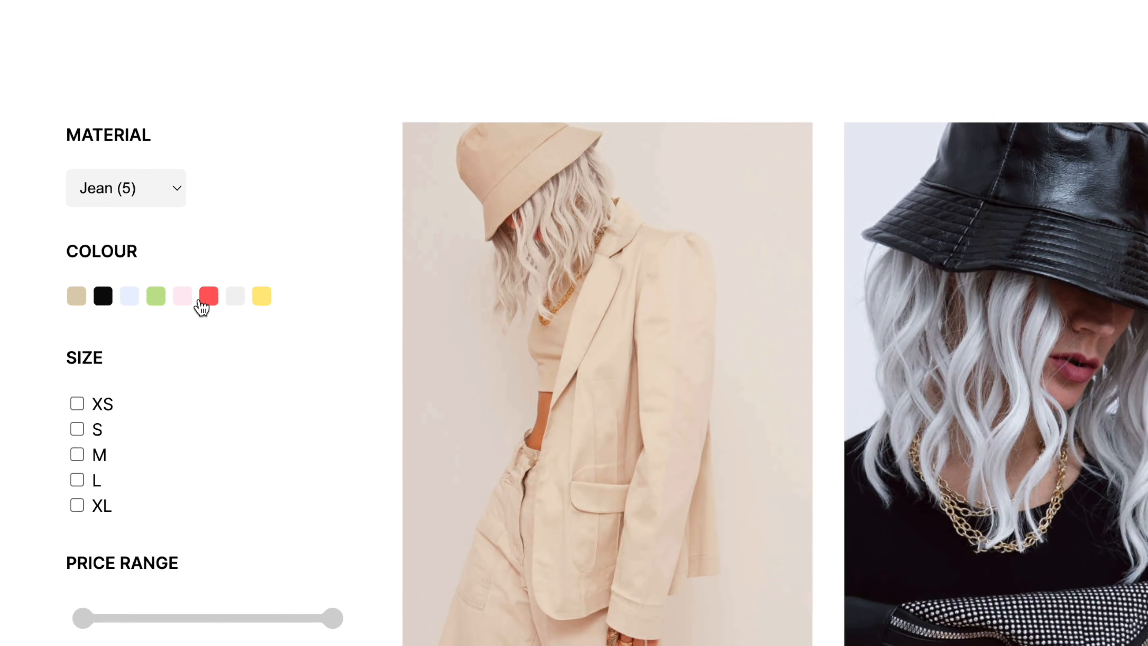
{"action": "left_click", "coordinate": [139, 279]}
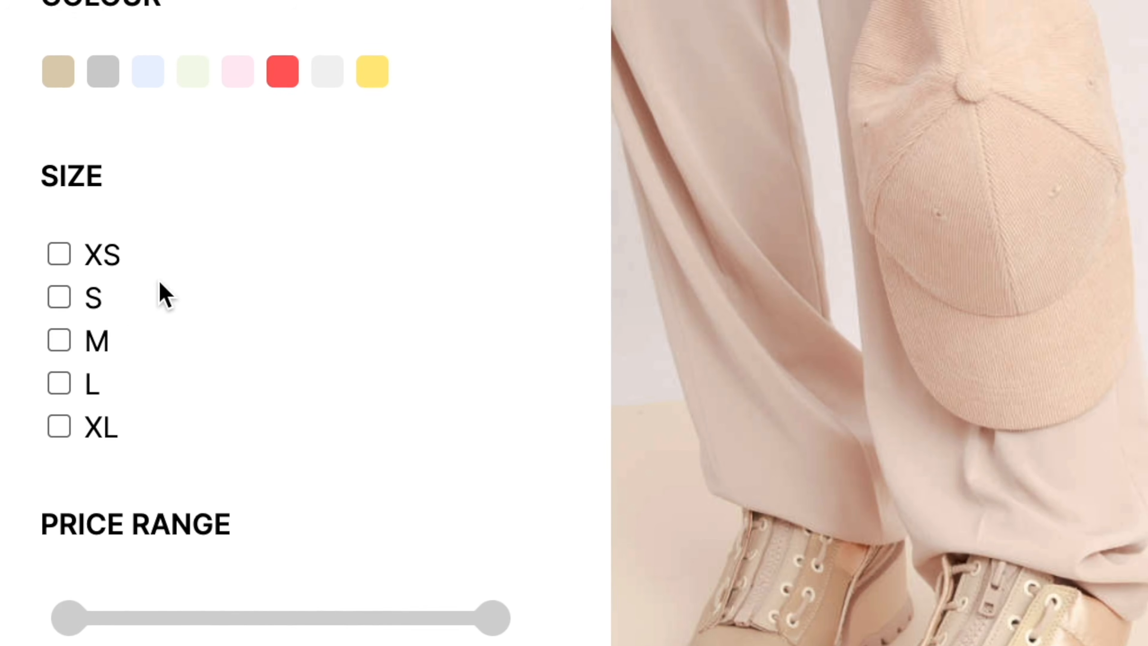
{"action": "left_click", "coordinate": [137, 531]}
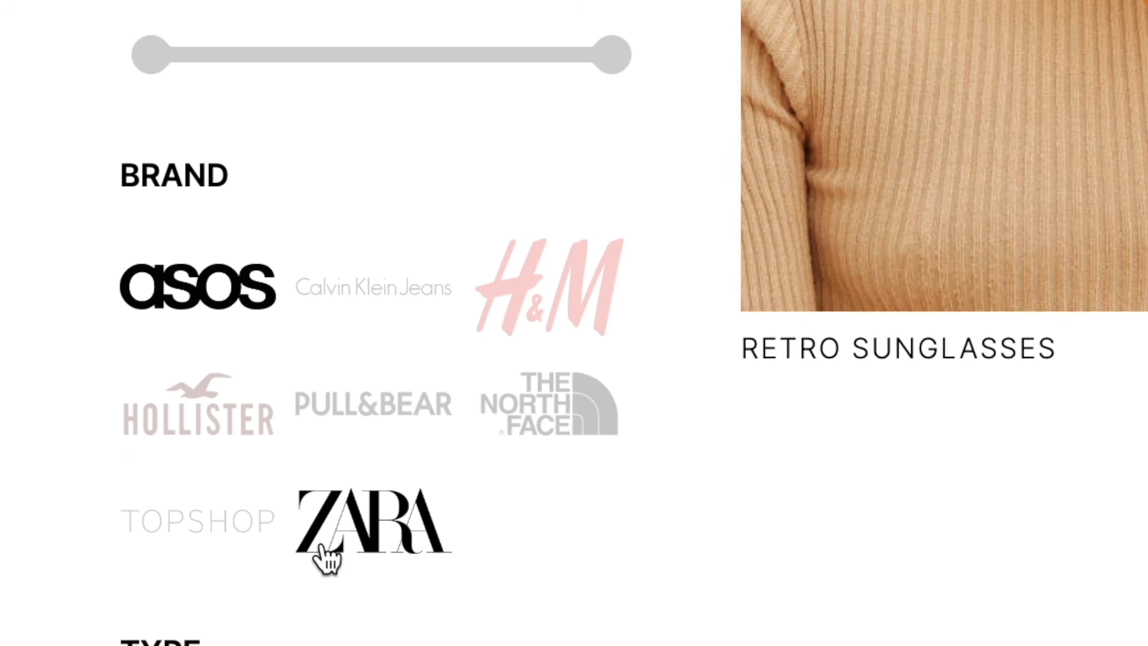
{"action": "left_click", "coordinate": [323, 543]}
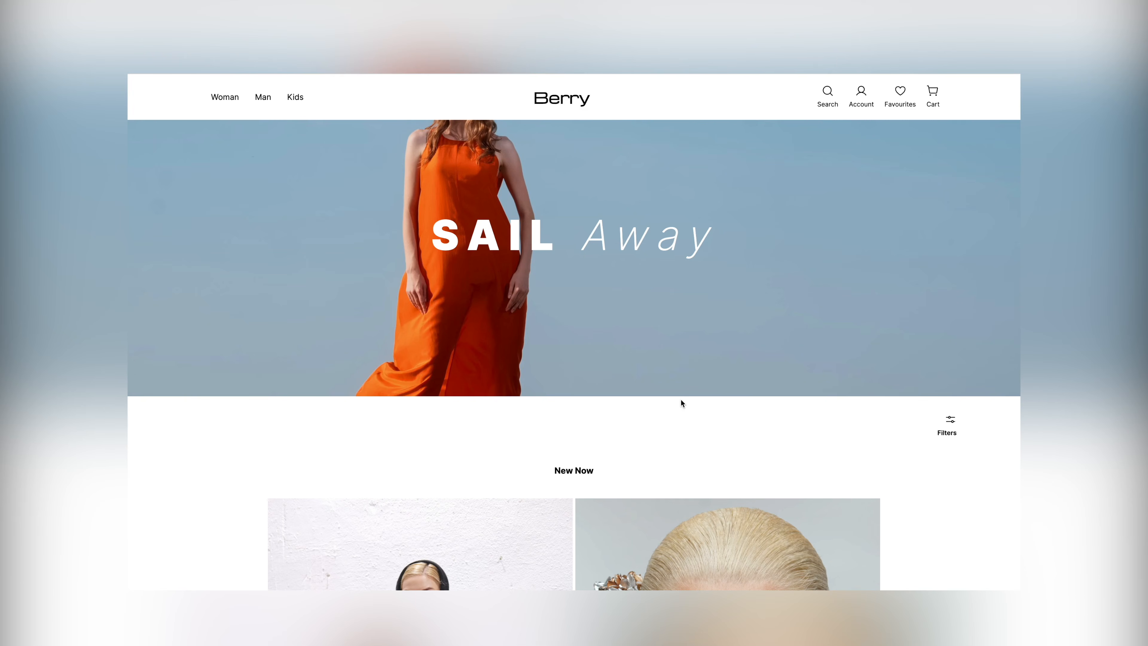
Step: Browse the Berry shop's New Now products and go to the second page of the listing
{"action": "scroll", "coordinate": [680, 399], "scroll_direction": "down", "scroll_amount": 15}
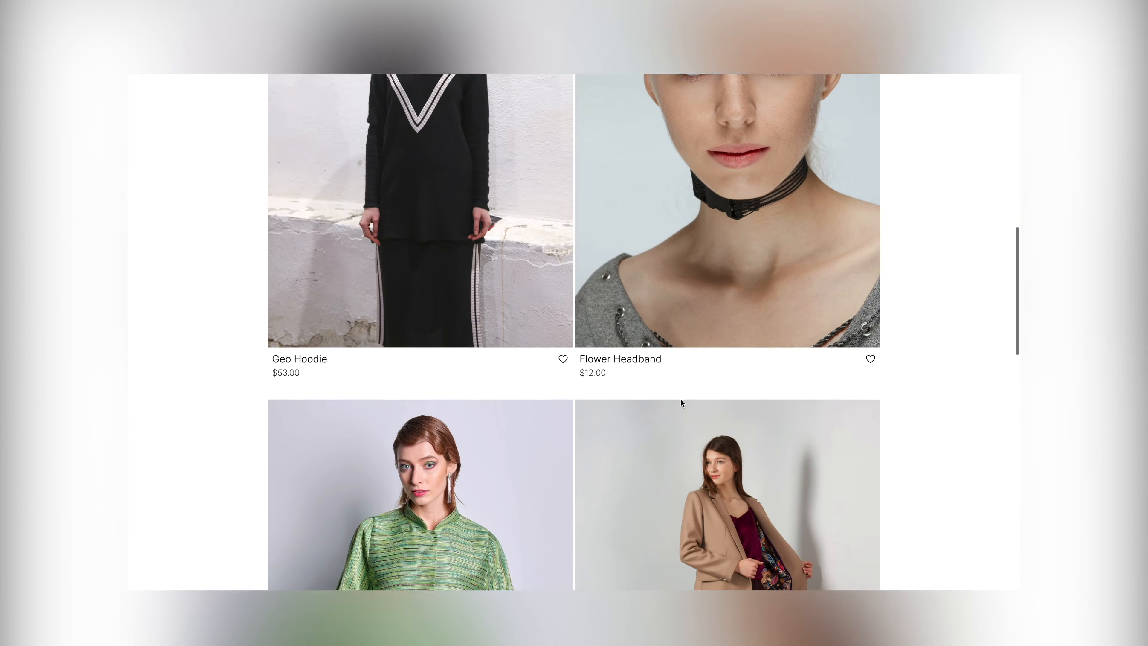
{"action": "scroll", "coordinate": [681, 399], "scroll_direction": "down", "scroll_amount": 8}
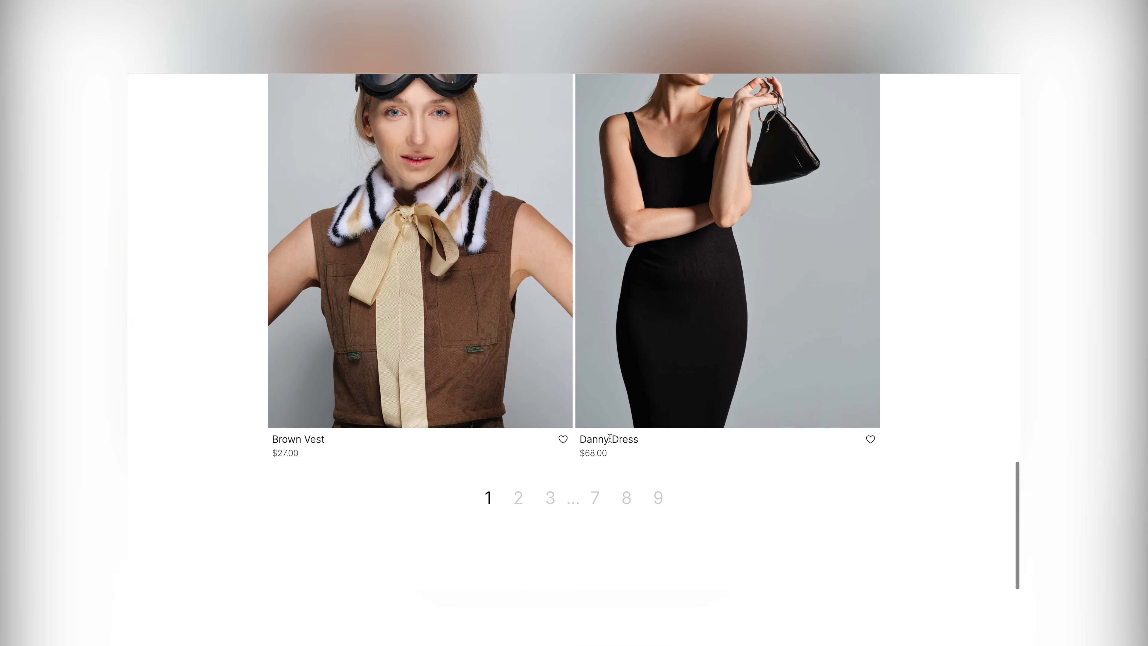
{"action": "left_click", "coordinate": [519, 498]}
{"action": "scroll", "coordinate": [521, 498], "scroll_direction": "up", "scroll_amount": 3}
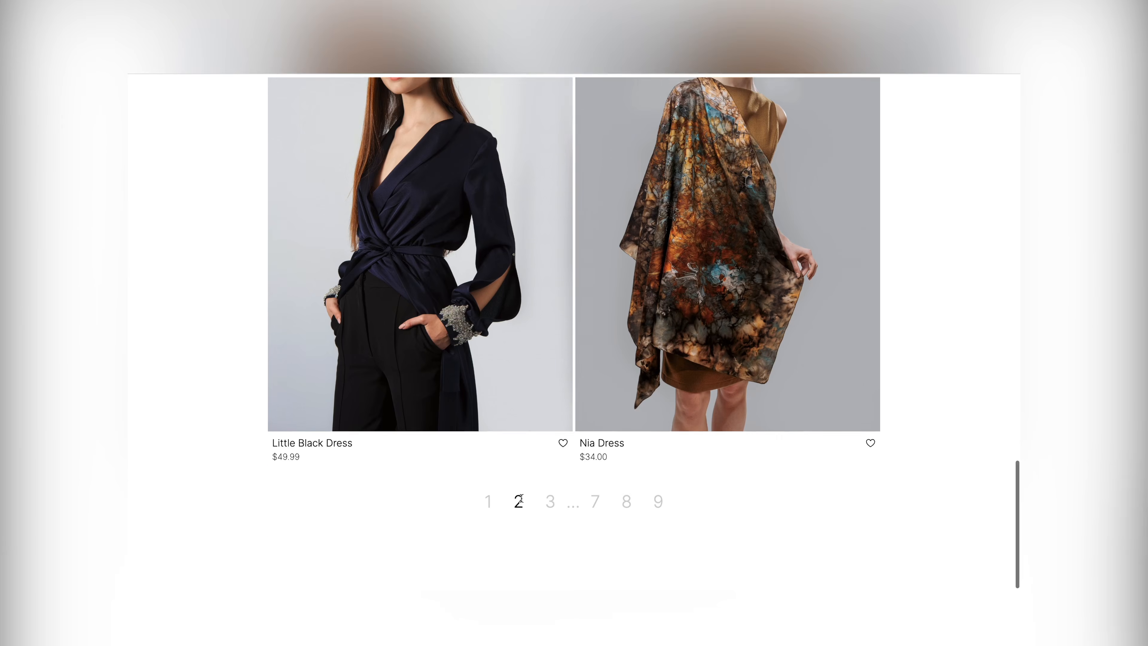
{"action": "scroll", "coordinate": [521, 498], "scroll_direction": "up", "scroll_amount": 15}
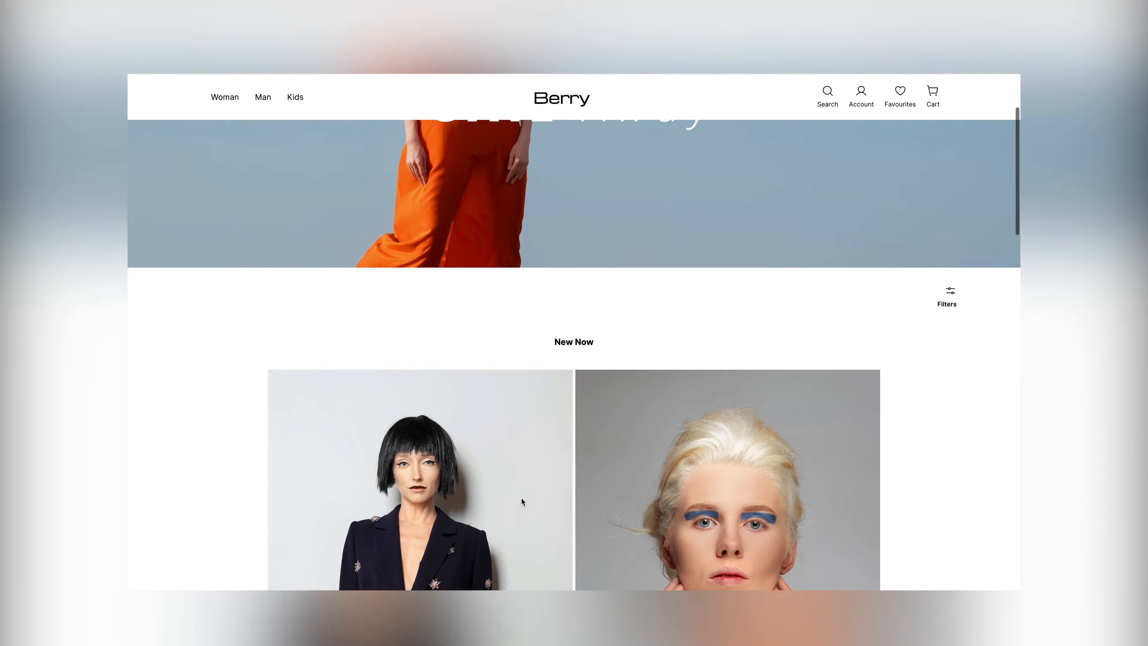
Step: Show the Berry shop's filters and restrict the products to the light grey colour and the Top category
{"action": "scroll", "coordinate": [521, 498], "scroll_direction": "up", "scroll_amount": 1}
{"action": "left_click", "coordinate": [949, 352]}
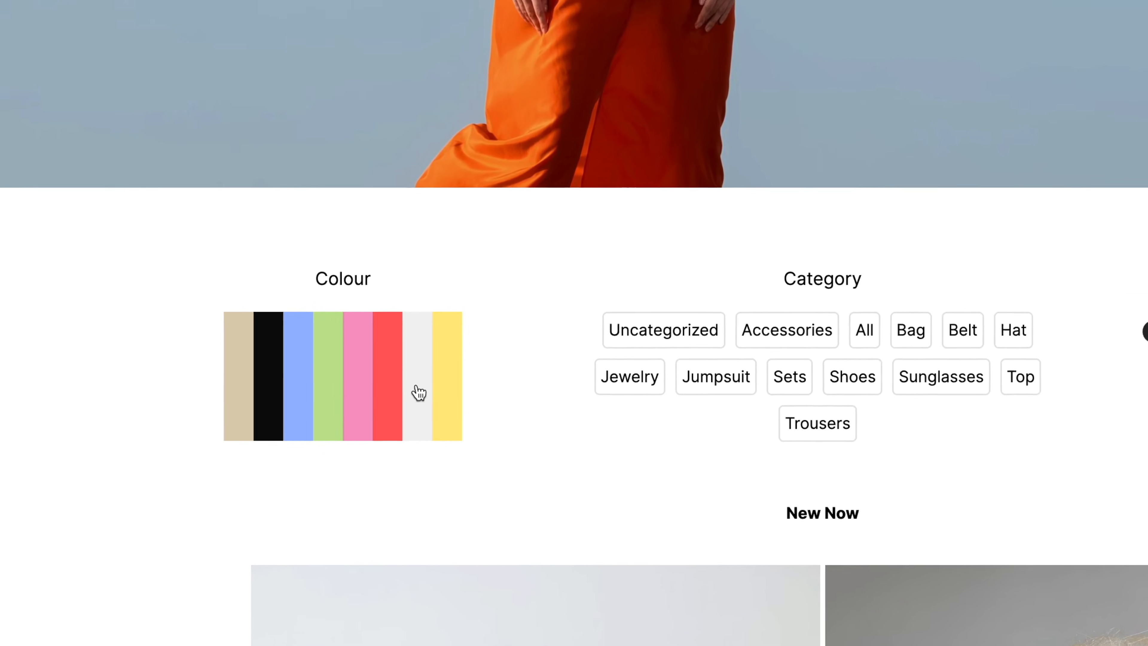
{"action": "left_click", "coordinate": [397, 404]}
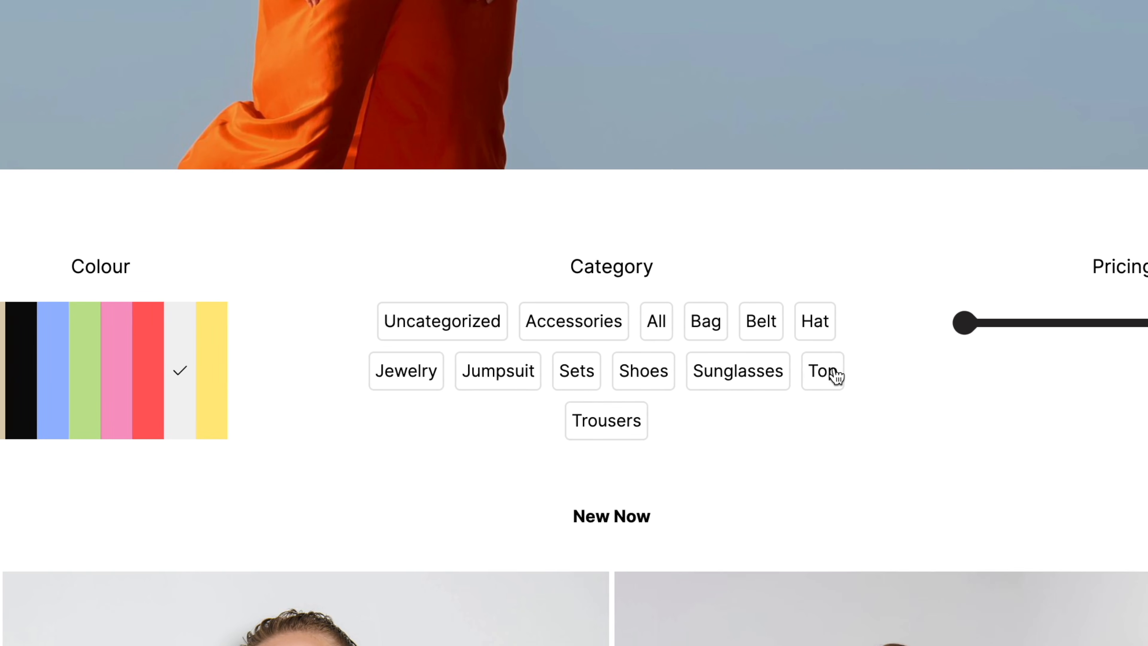
{"action": "left_click", "coordinate": [883, 371]}
Step: Lower the maximum price in the Pricing filter and view the matching products
{"action": "mouse_move", "coordinate": [1147, 323]}
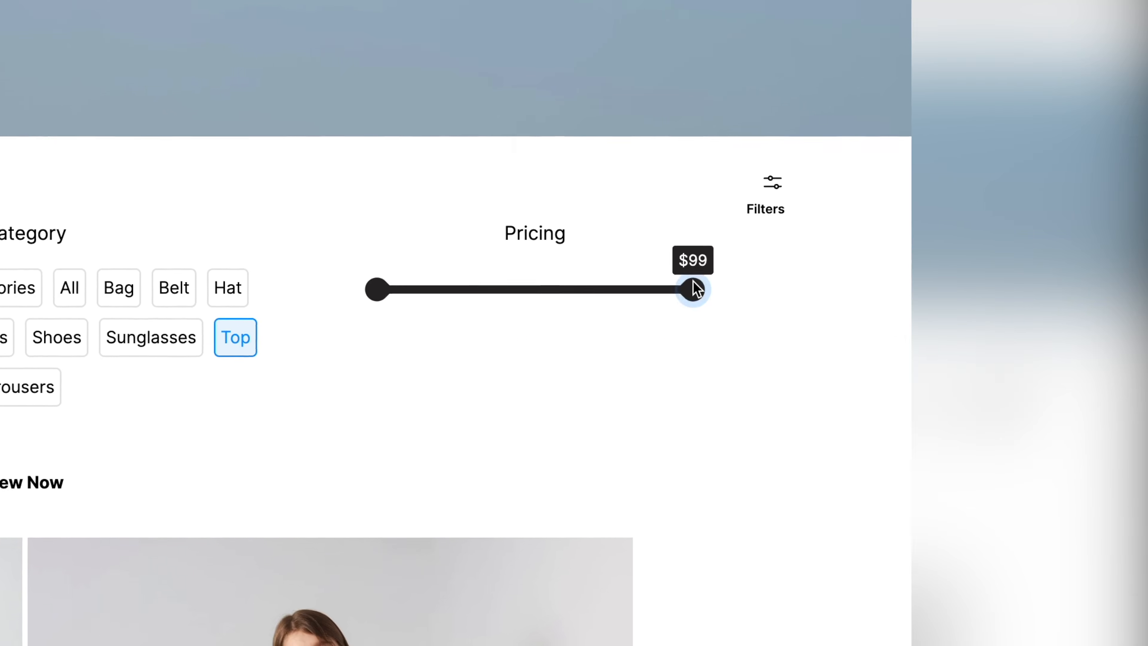
{"action": "left_click_drag", "start_coordinate": [696, 288], "coordinate": [470, 295]}
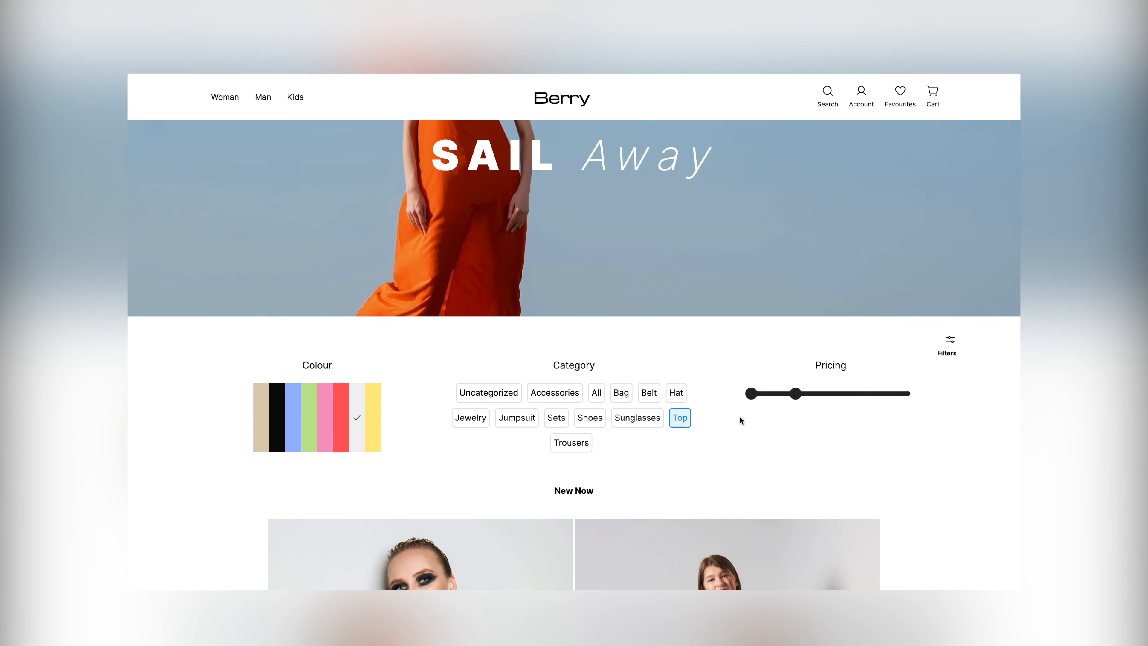
{"action": "scroll", "coordinate": [740, 416], "scroll_direction": "down", "scroll_amount": 10}
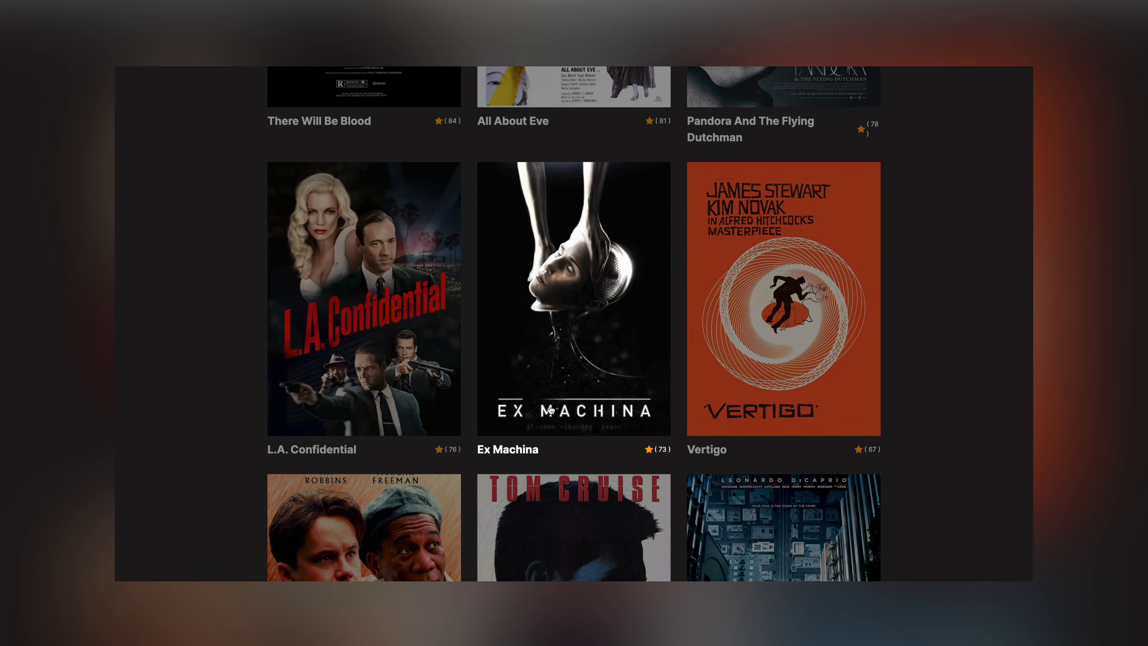
Step: Filter the MOV-E movie catalogue by the Action genre and the actor Nicolas Cage, and view the matching movies
{"action": "scroll", "coordinate": [392, 407], "scroll_direction": "down", "scroll_amount": 5}
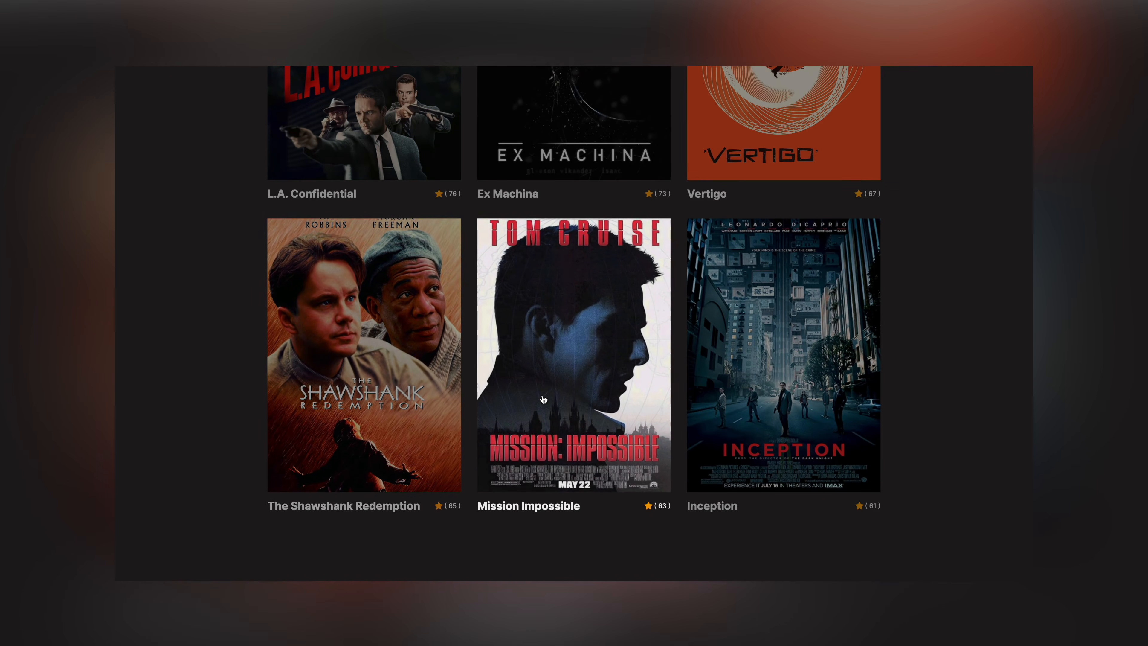
{"action": "scroll", "coordinate": [769, 366], "scroll_direction": "up", "scroll_amount": 4}
{"action": "scroll", "coordinate": [769, 366], "scroll_direction": "up", "scroll_amount": 8}
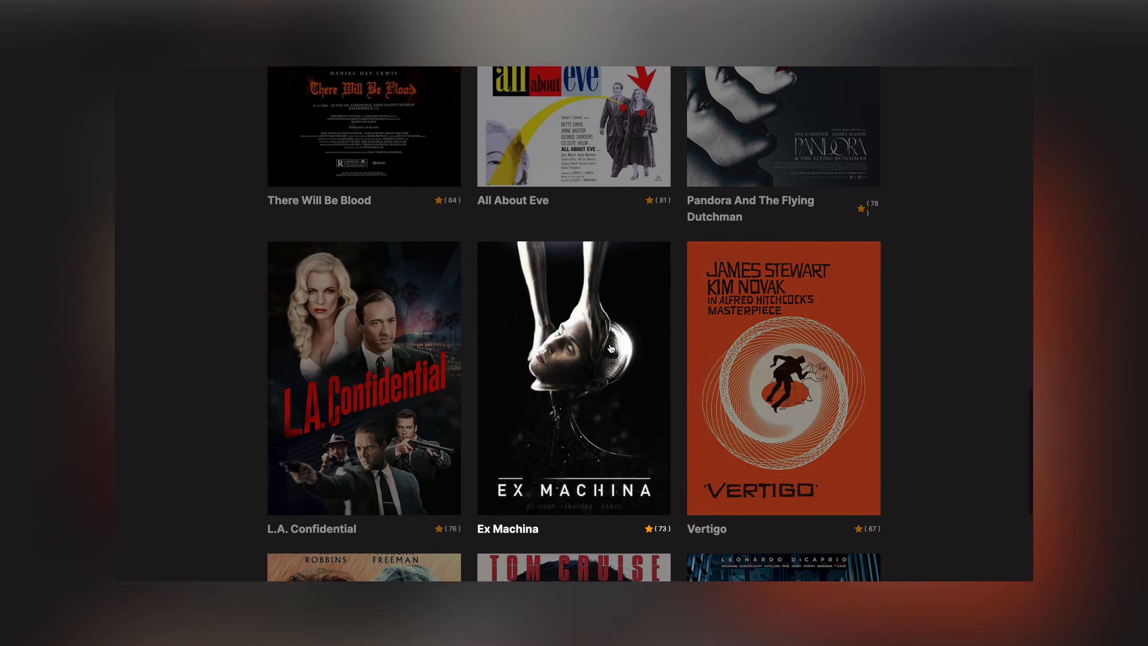
{"action": "scroll", "coordinate": [732, 307], "scroll_direction": "up", "scroll_amount": 9}
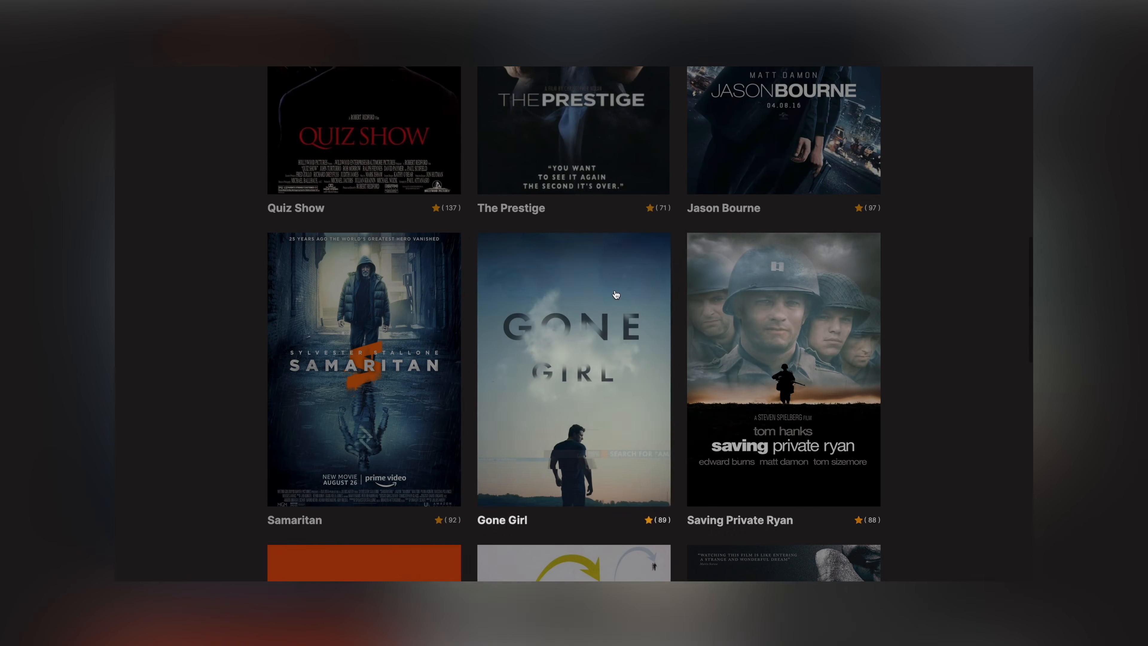
{"action": "scroll", "coordinate": [615, 294], "scroll_direction": "up", "scroll_amount": 9}
{"action": "scroll", "coordinate": [616, 294], "scroll_direction": "up", "scroll_amount": 6}
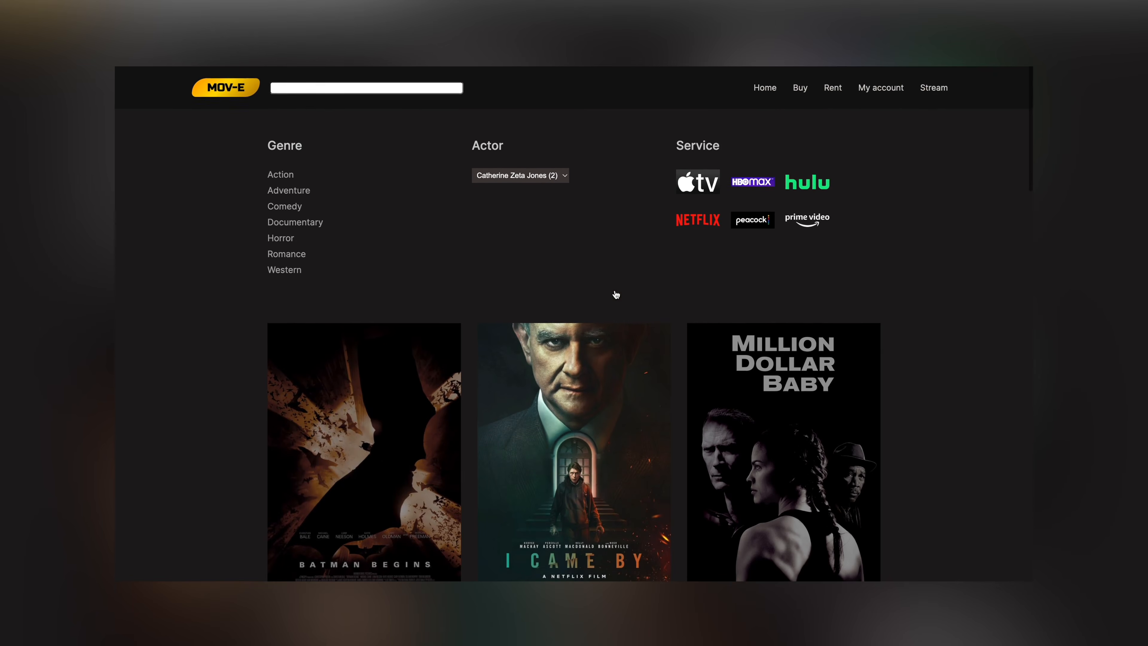
{"action": "left_click", "coordinate": [266, 175]}
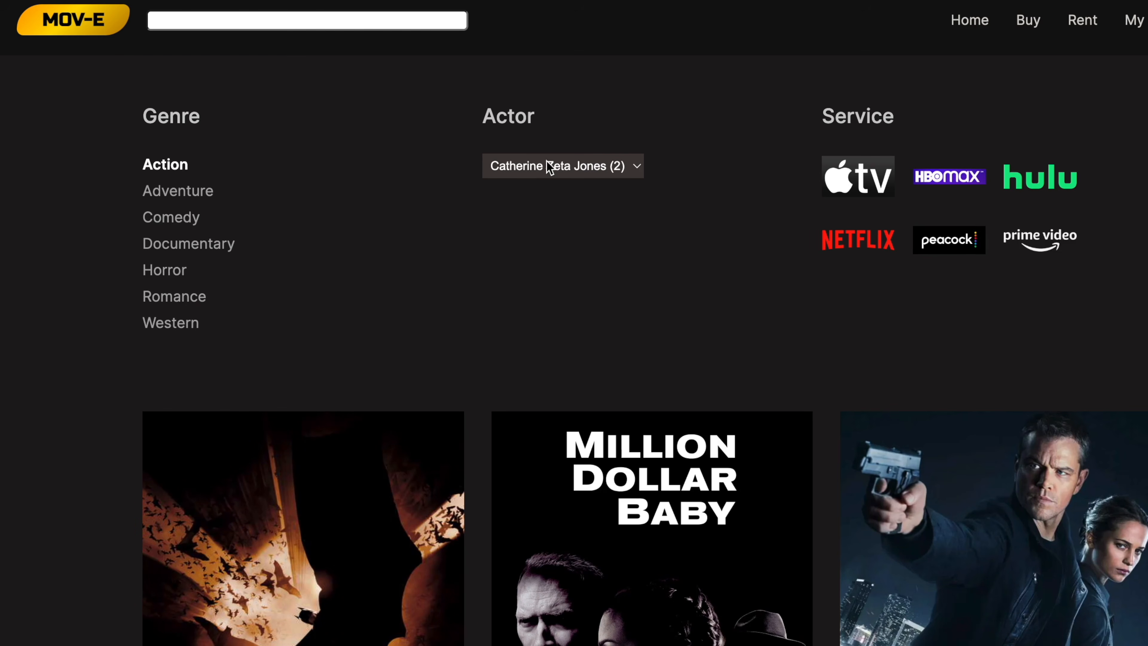
{"action": "left_click", "coordinate": [549, 168]}
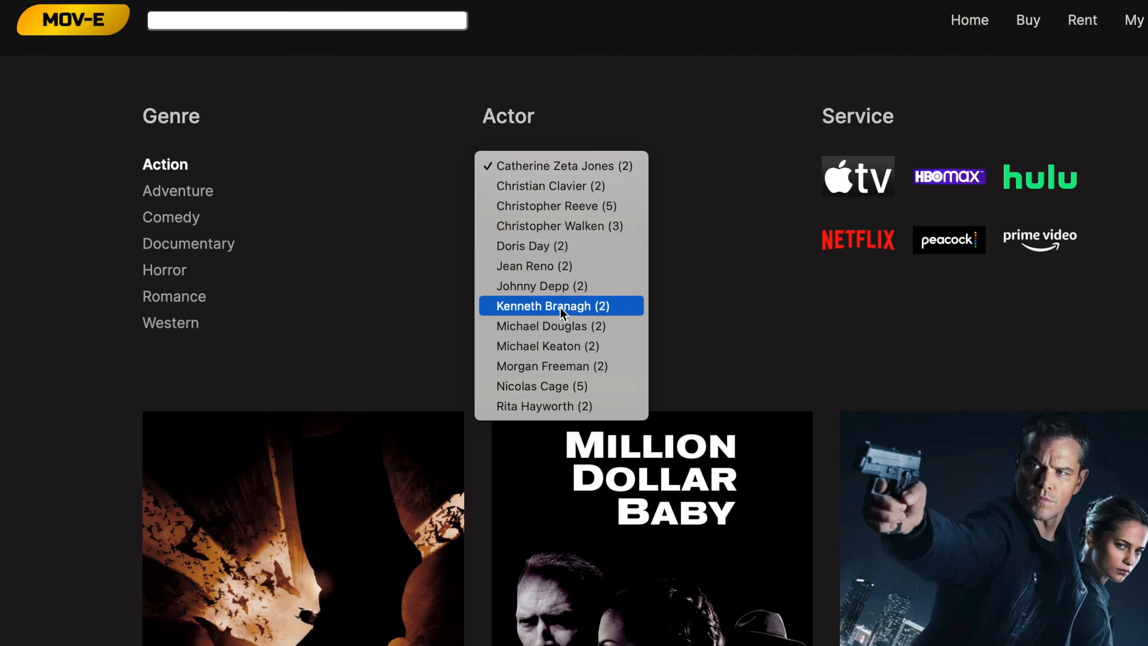
{"action": "left_click", "coordinate": [561, 389]}
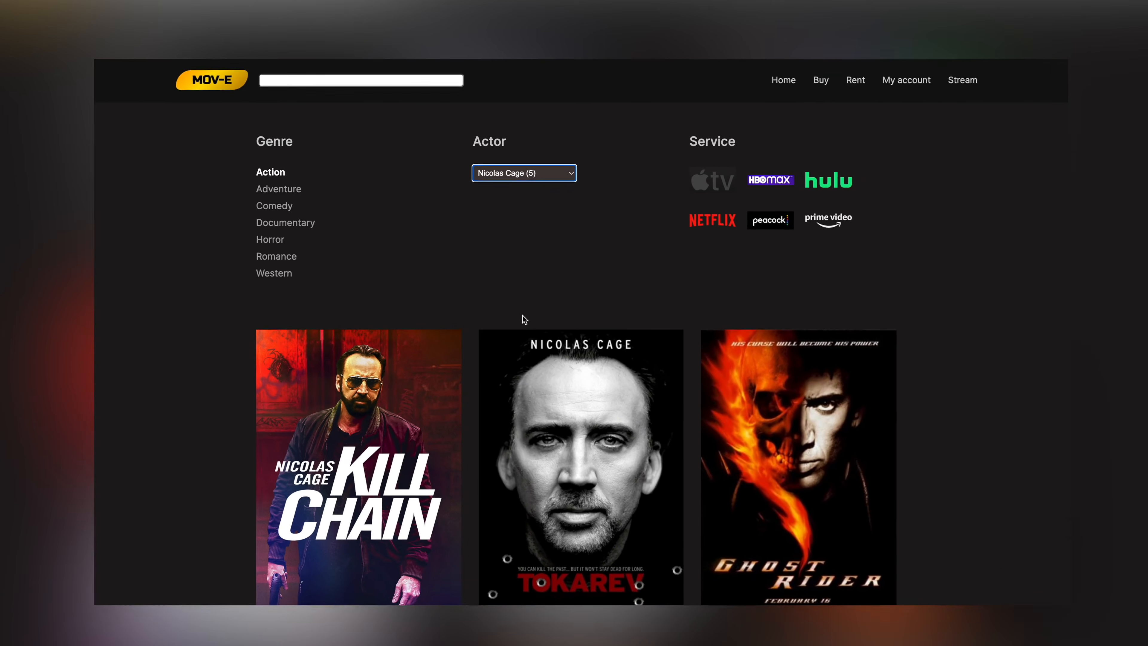
{"action": "scroll", "coordinate": [519, 311], "scroll_direction": "down", "scroll_amount": 1}
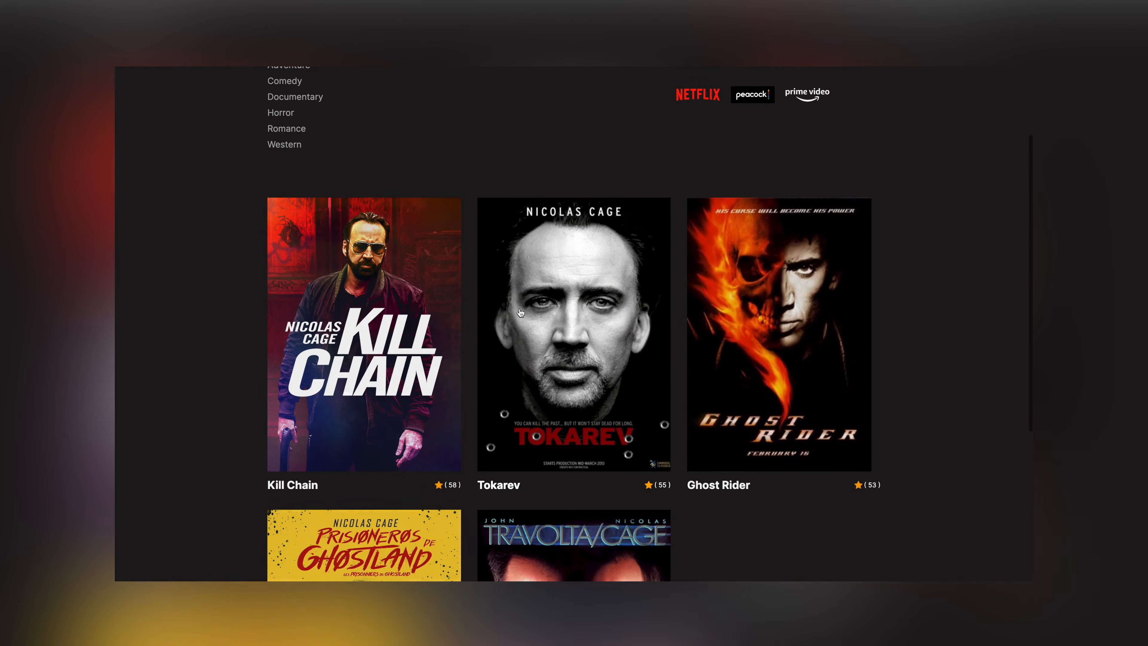
{"action": "scroll", "coordinate": [735, 308], "scroll_direction": "down", "scroll_amount": 6}
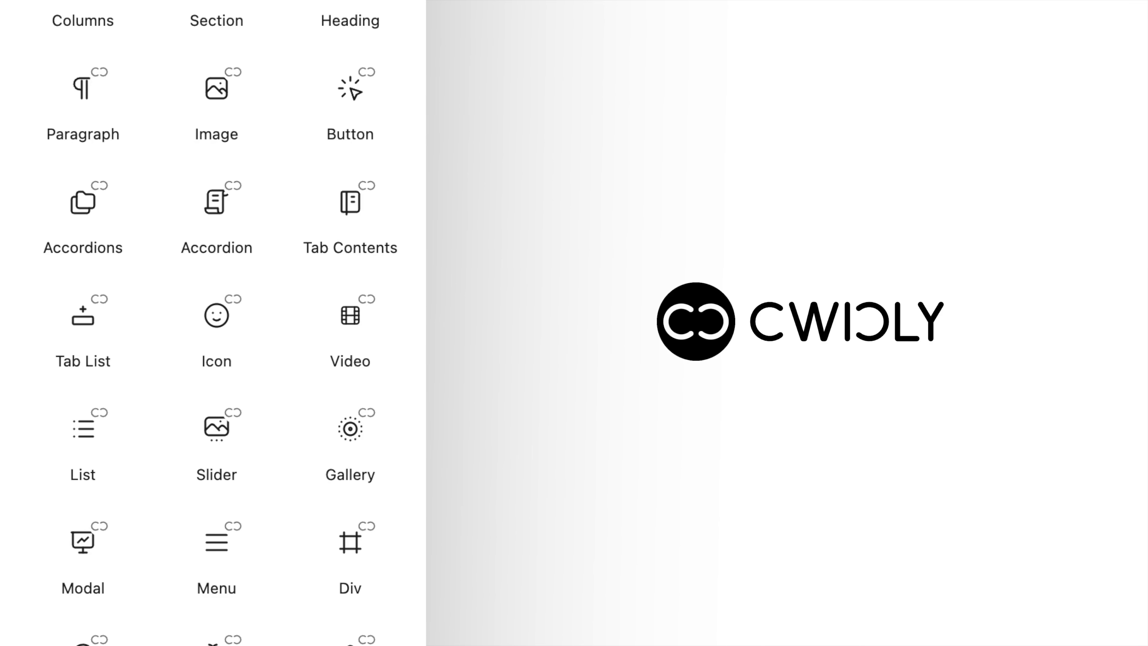
{"action": "scroll", "coordinate": [286, 326], "scroll_direction": "down", "scroll_amount": 7}
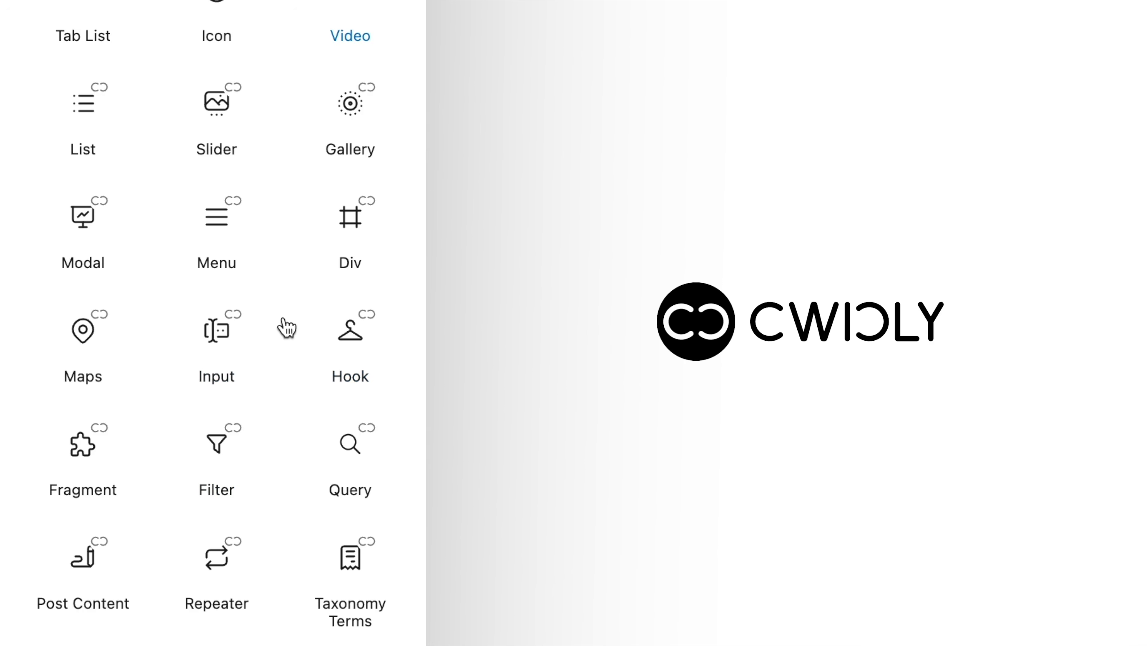
{"action": "scroll", "coordinate": [286, 327], "scroll_direction": "up", "scroll_amount": 6}
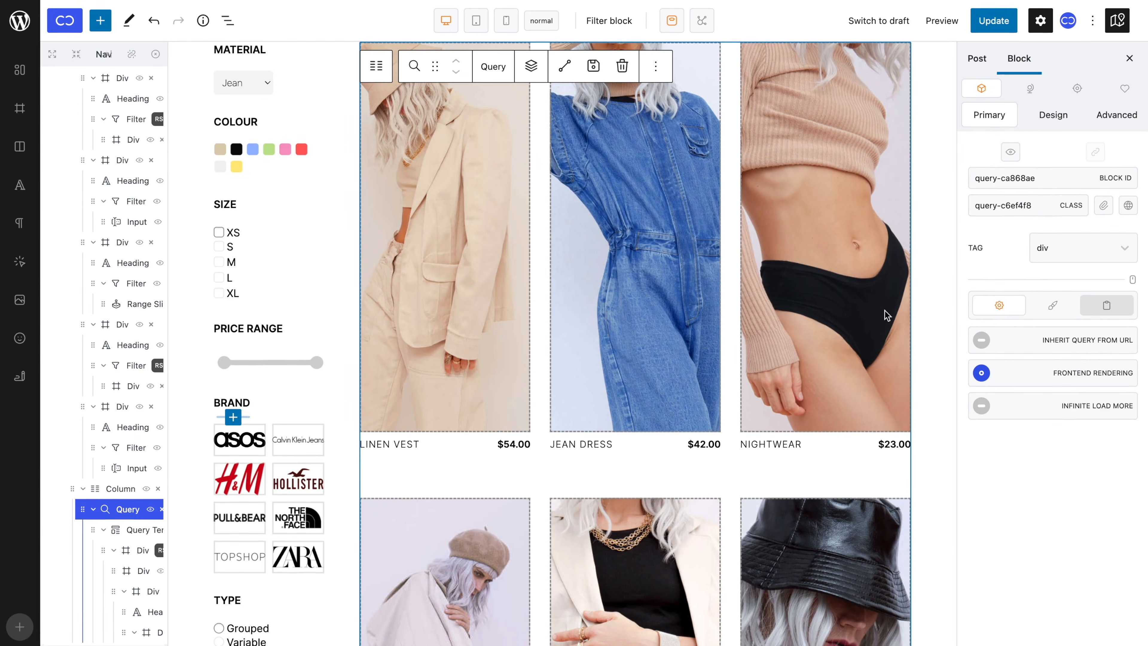
Step: Open the query editor for the selected Query block and set the query's type to Products
{"action": "left_click", "coordinate": [1106, 308]}
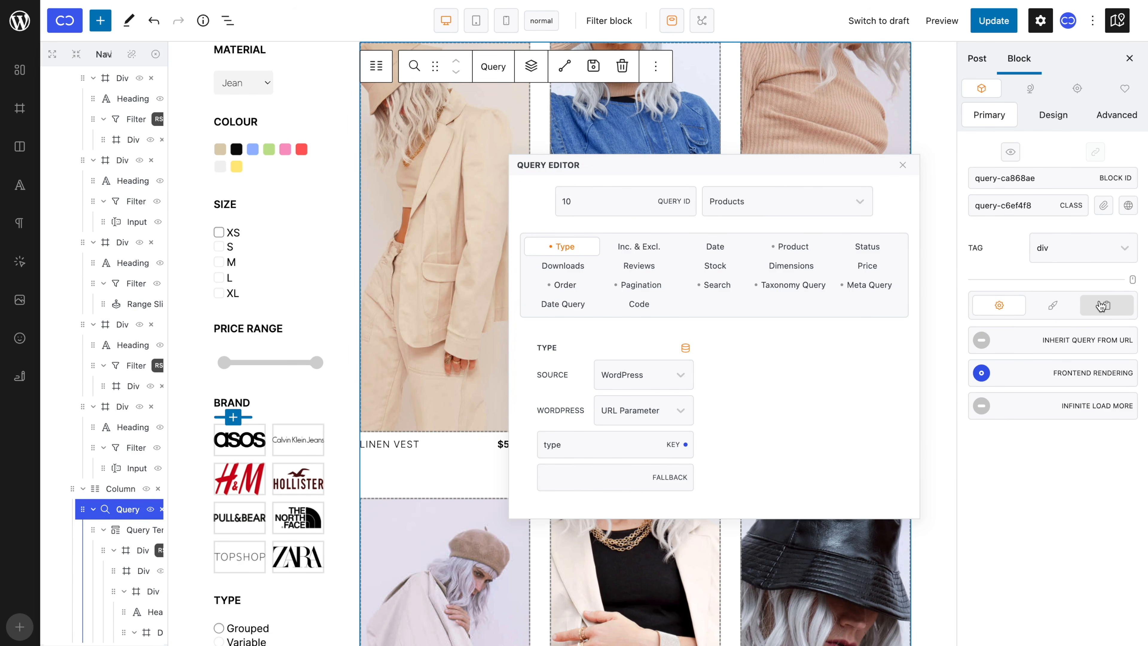
{"action": "left_click", "coordinate": [745, 200]}
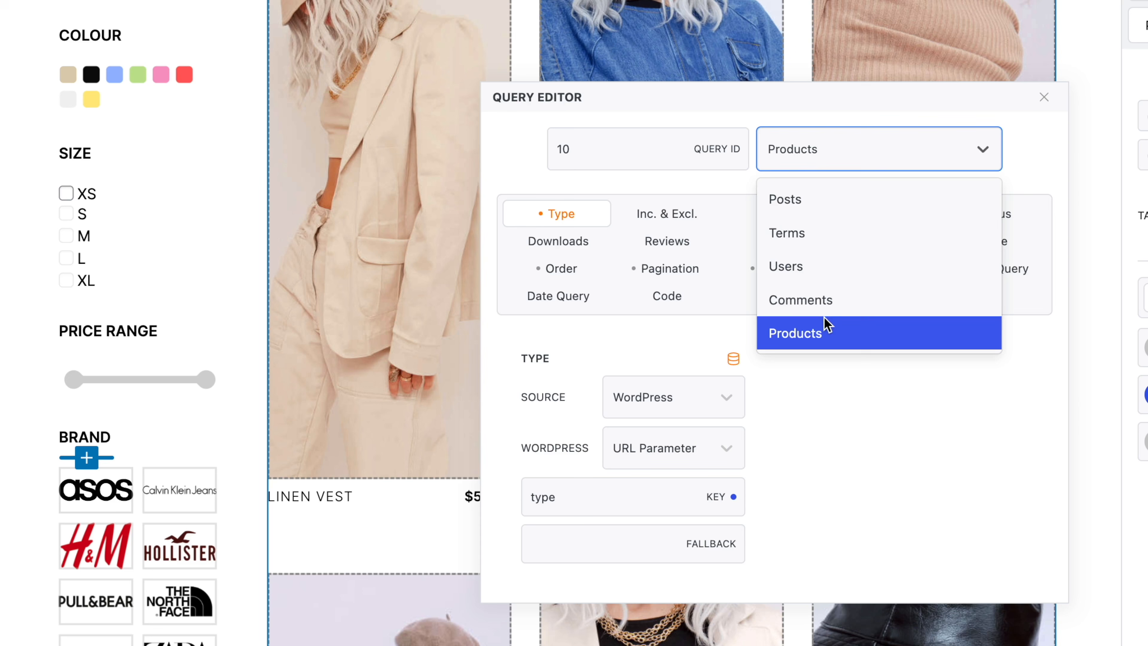
{"action": "left_click", "coordinate": [829, 335]}
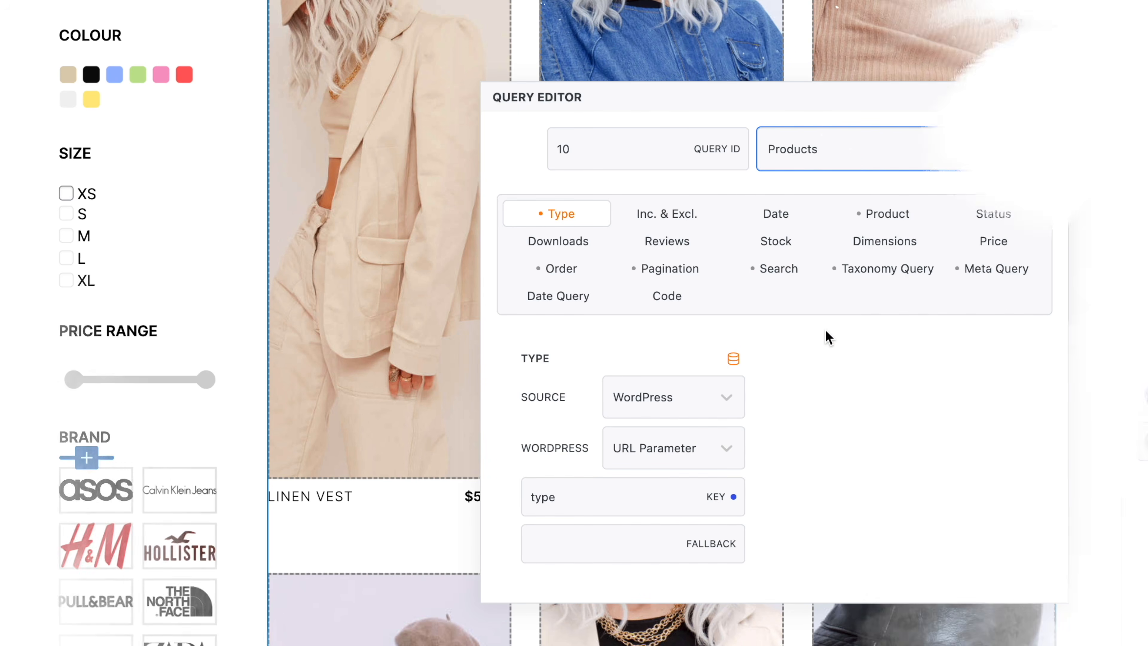
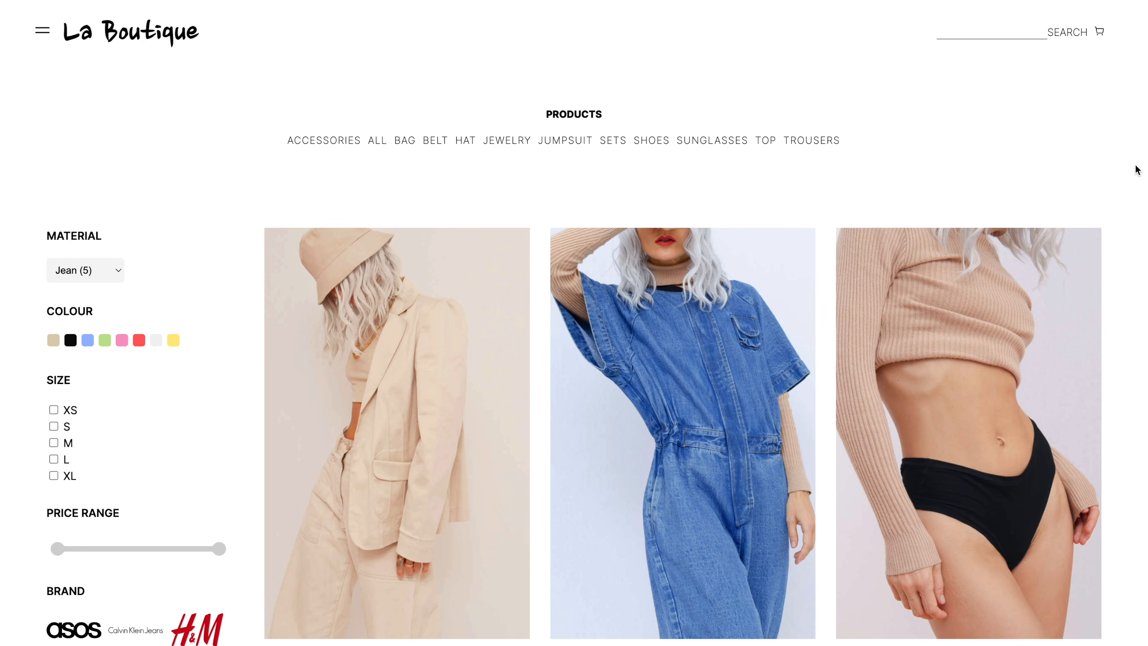
Step: Browse the La Boutique product listing down to its pagination and view page 2 of the products
{"action": "scroll", "coordinate": [1137, 170], "scroll_direction": "down", "scroll_amount": 15}
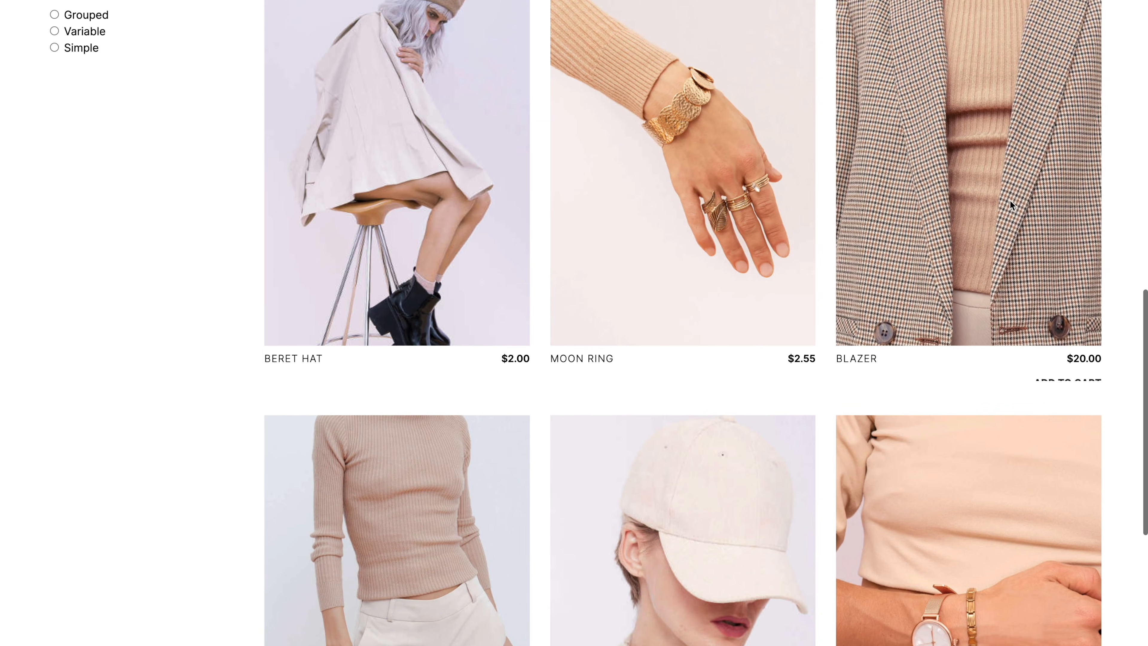
{"action": "scroll", "coordinate": [1006, 202], "scroll_direction": "down", "scroll_amount": 8}
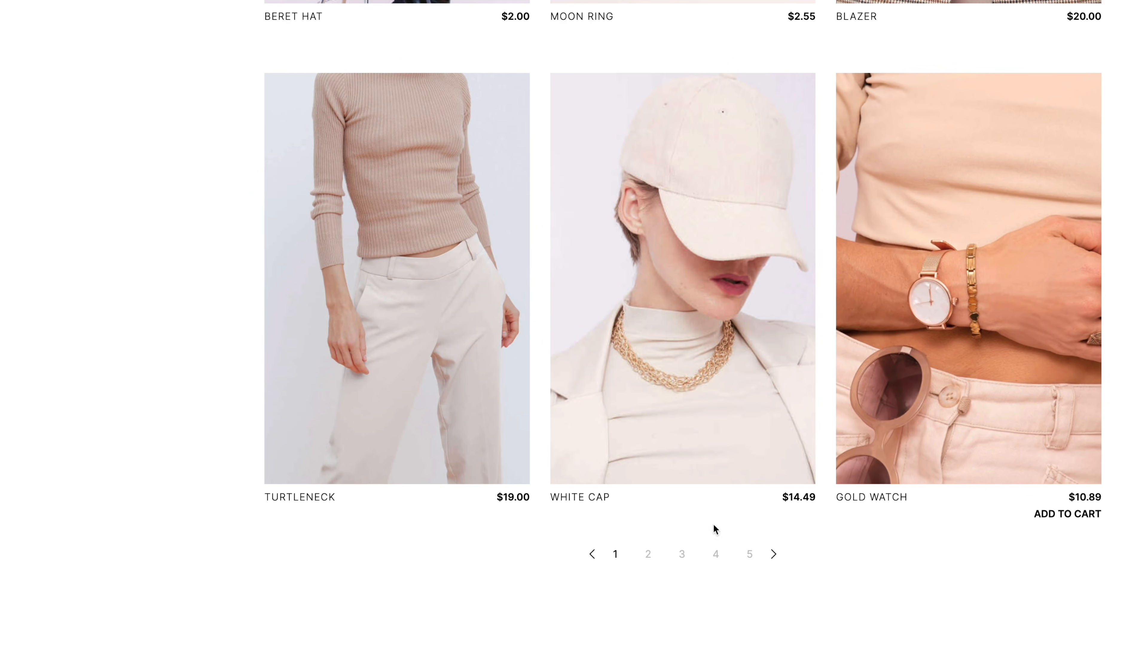
{"action": "left_click", "coordinate": [647, 555]}
{"action": "scroll", "coordinate": [646, 559], "scroll_direction": "up", "scroll_amount": 20}
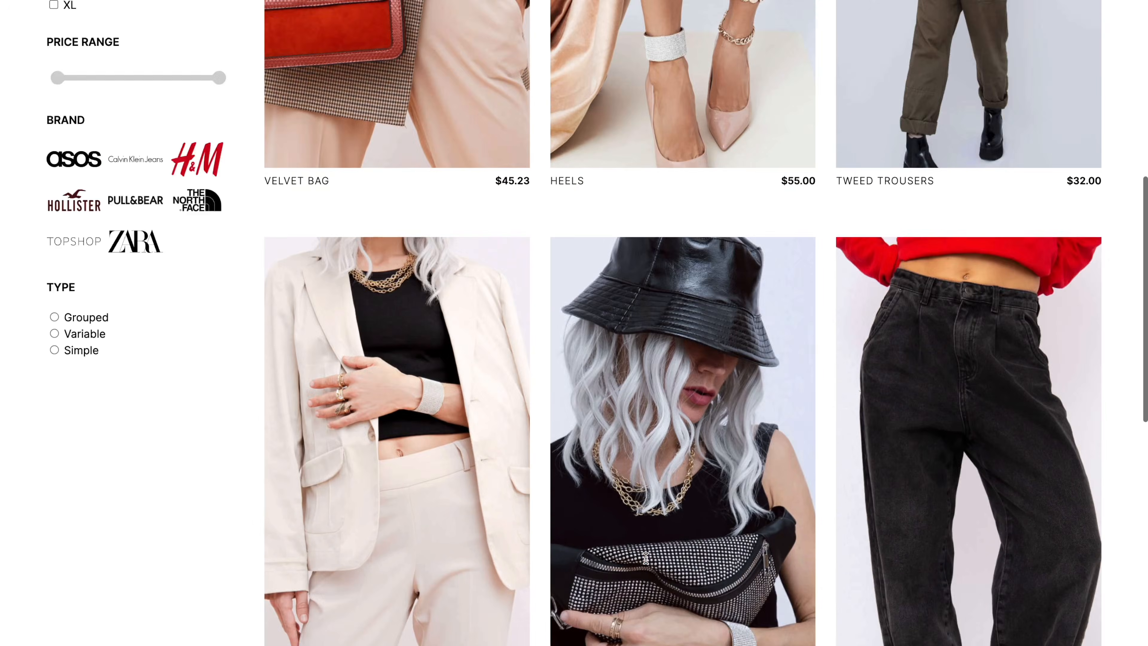
Step: Go to page 4 of the product listing and look through its products
{"action": "scroll", "coordinate": [645, 559], "scroll_direction": "down", "scroll_amount": 11}
{"action": "scroll", "coordinate": [645, 561], "scroll_direction": "down", "scroll_amount": 8}
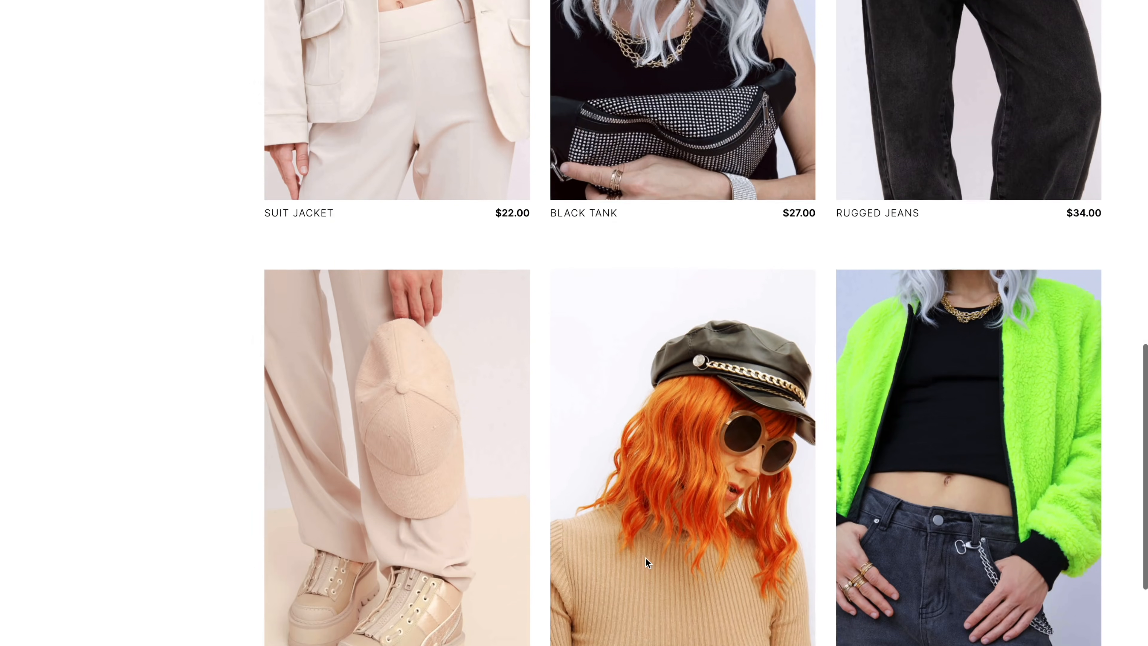
{"action": "left_click", "coordinate": [717, 554]}
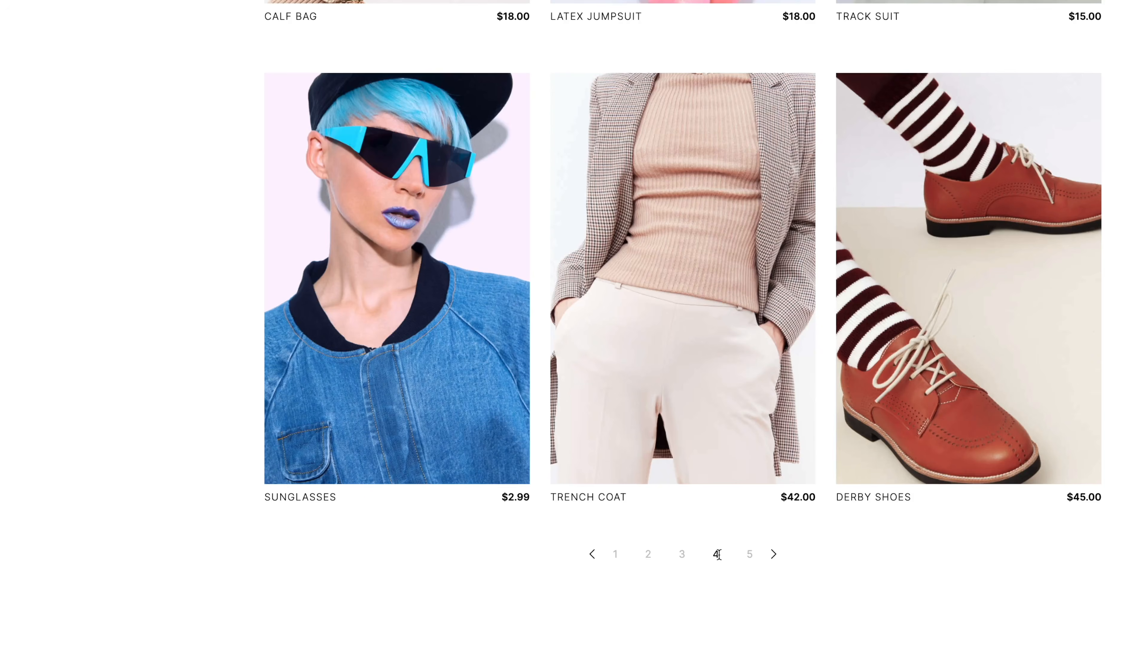
{"action": "scroll", "coordinate": [723, 543], "scroll_direction": "up", "scroll_amount": 20}
{"action": "scroll", "coordinate": [733, 523], "scroll_direction": "up", "scroll_amount": 6}
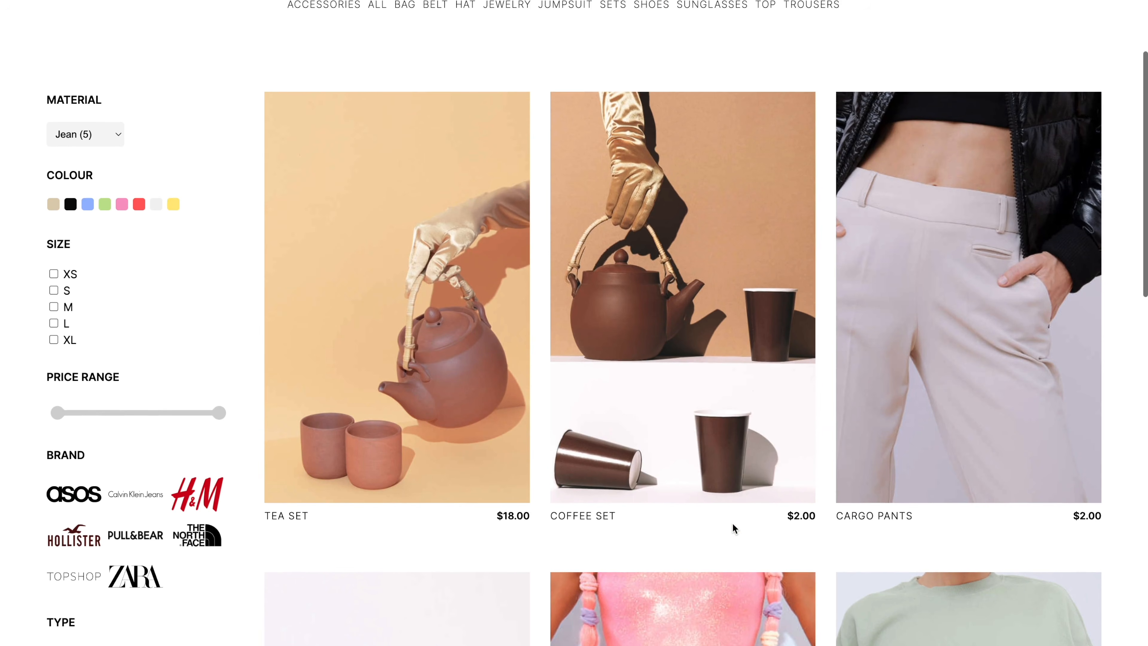
{"action": "scroll", "coordinate": [732, 523], "scroll_direction": "up", "scroll_amount": 3}
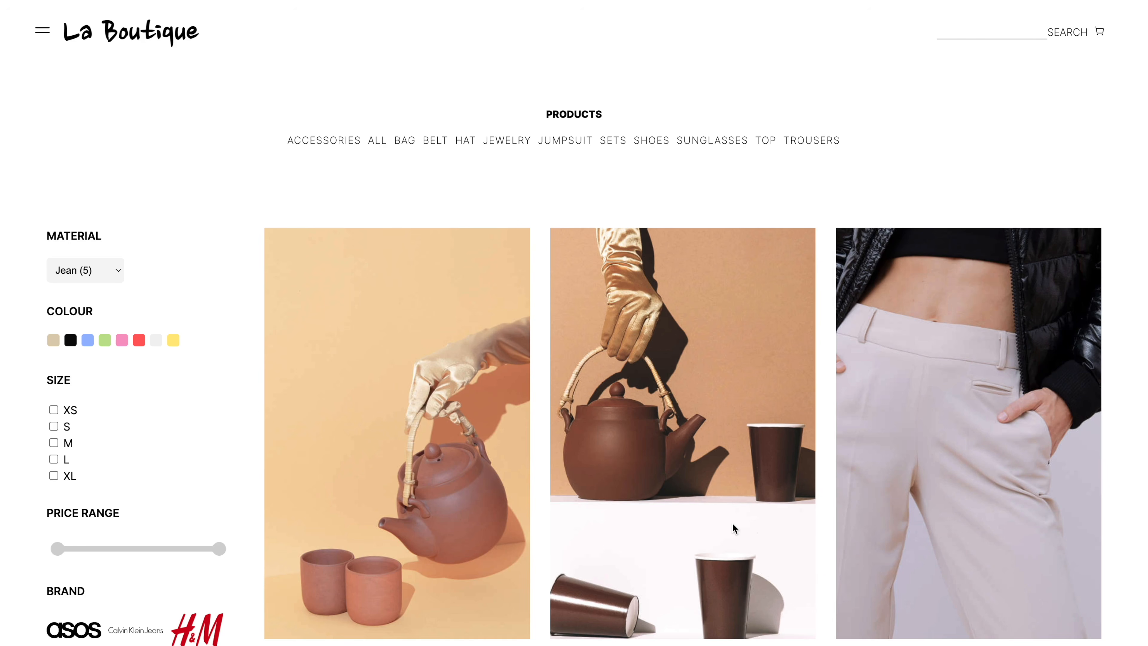
Step: Filter the La Boutique products by the Top category and the red colour
{"action": "left_click", "coordinate": [771, 144]}
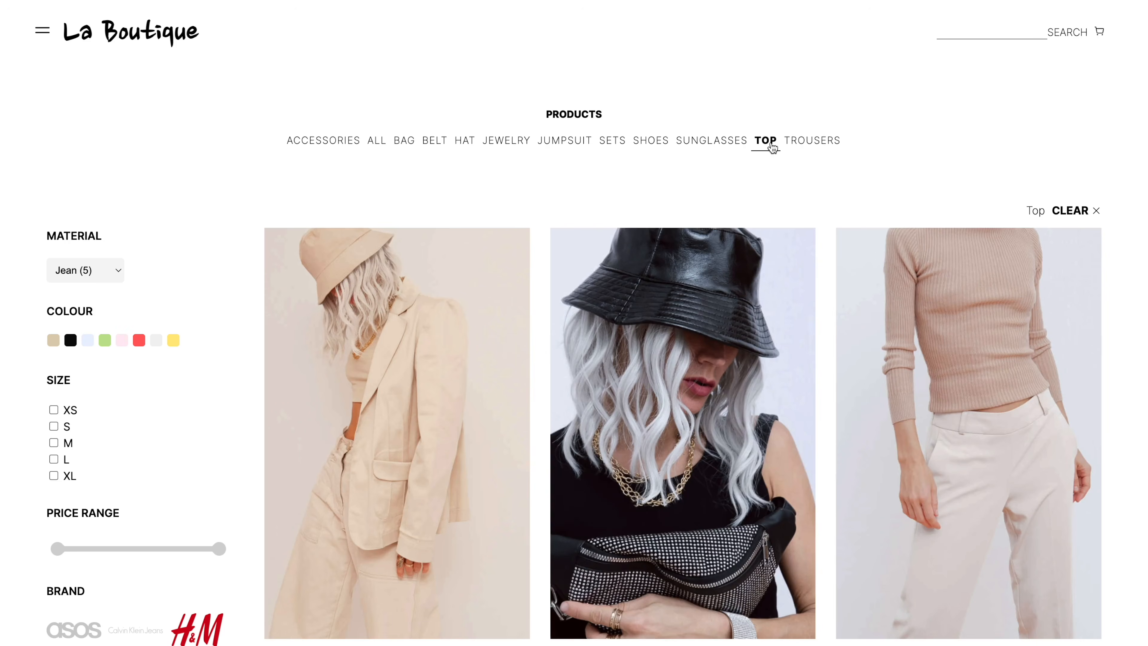
{"action": "scroll", "coordinate": [772, 147], "scroll_direction": "down", "scroll_amount": 1}
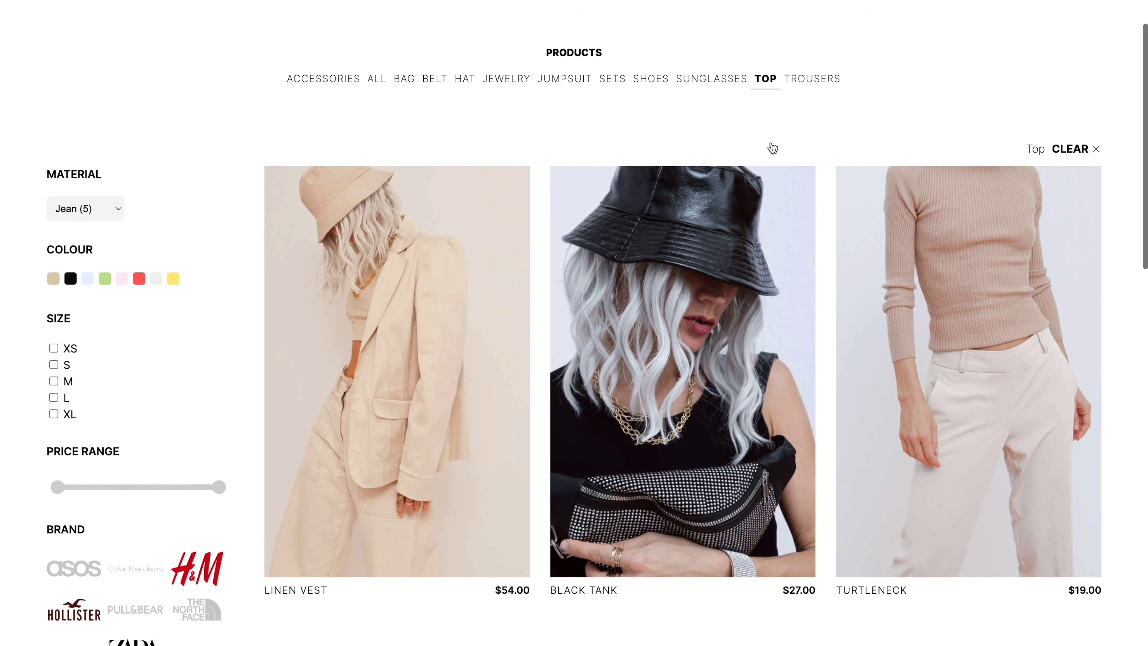
{"action": "left_click", "coordinate": [137, 281]}
{"action": "scroll", "coordinate": [137, 283], "scroll_direction": "down", "scroll_amount": 1}
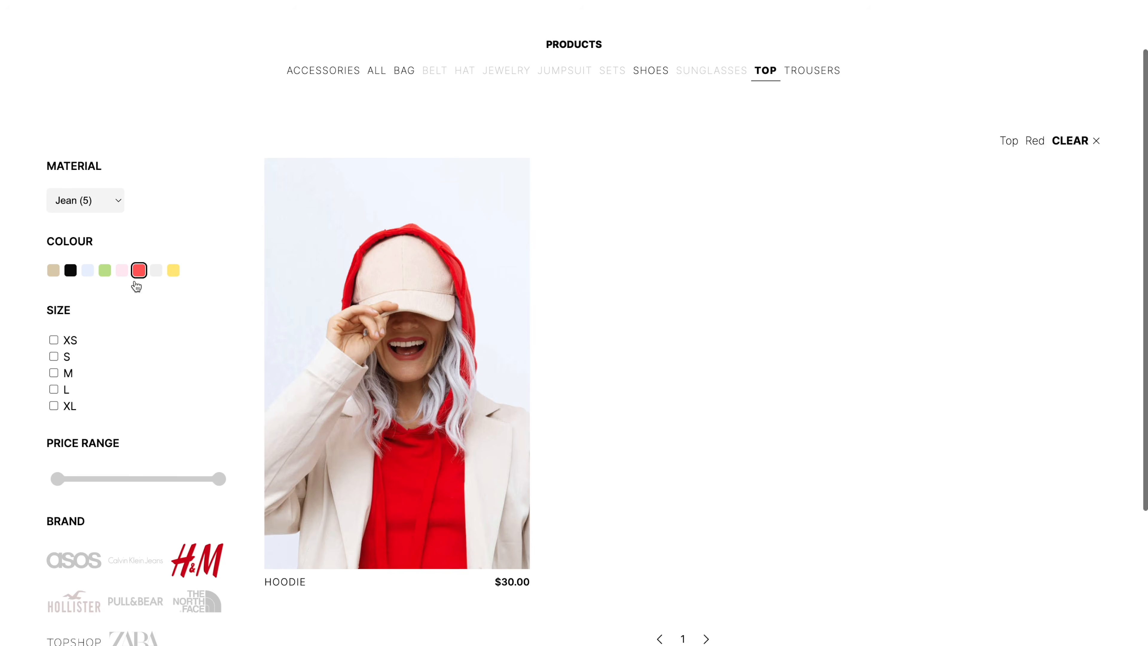
{"action": "mouse_move", "coordinate": [339, 285]}
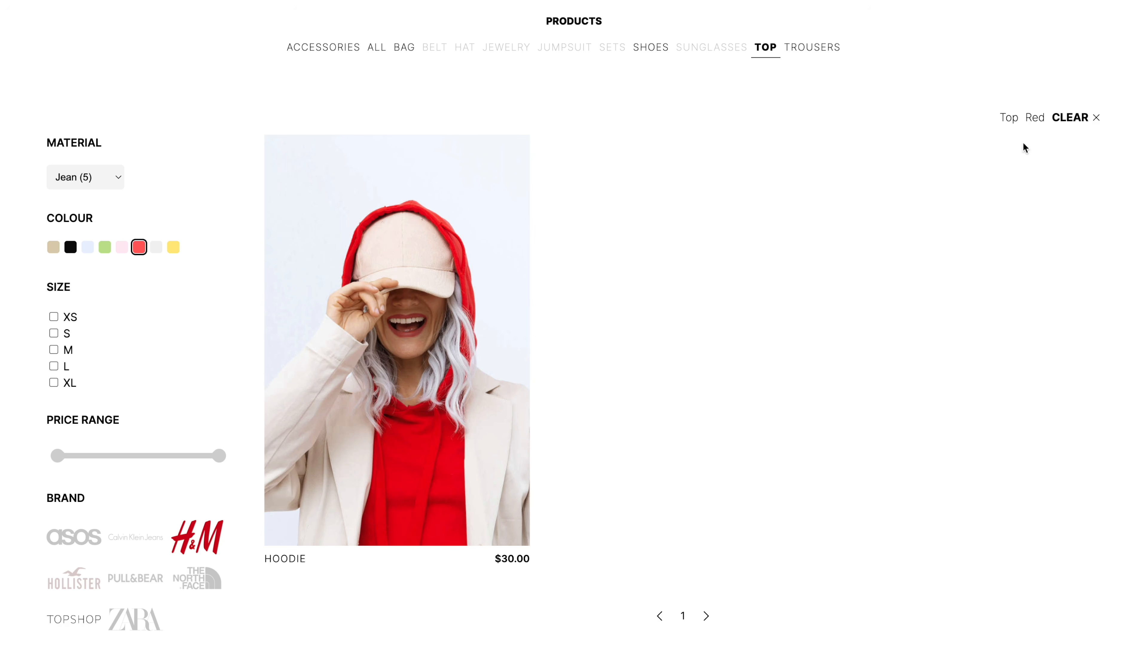
Step: Clear the active category and colour filters and search the shop for "hoodi"
{"action": "left_click", "coordinate": [1075, 117]}
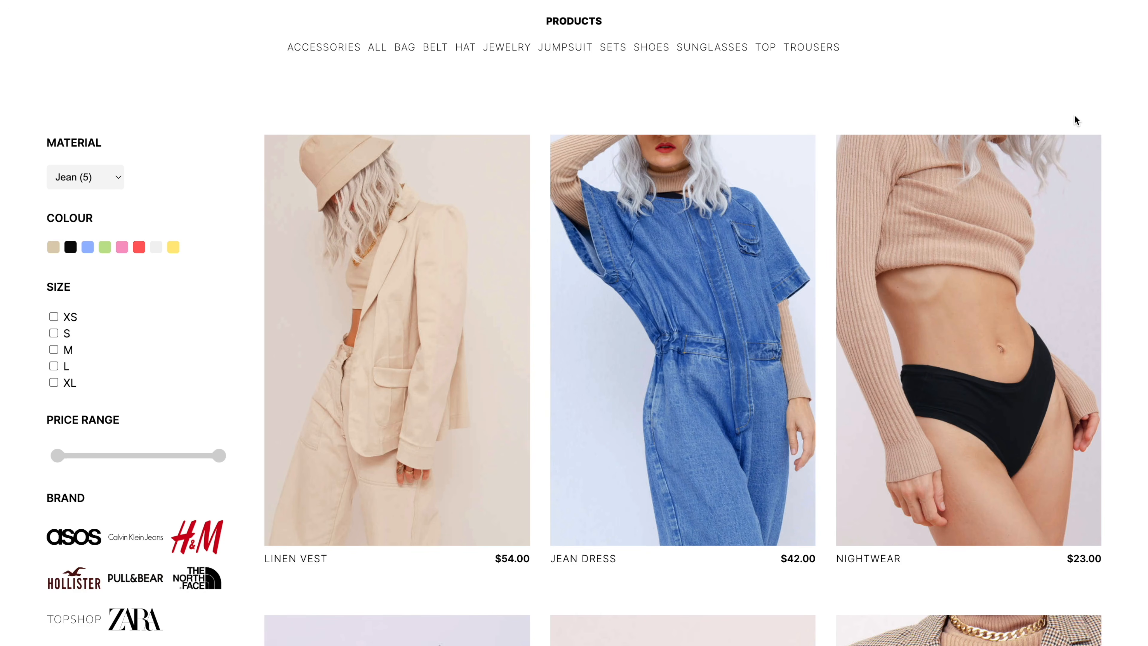
{"action": "scroll", "coordinate": [1074, 116], "scroll_direction": "up", "scroll_amount": 3}
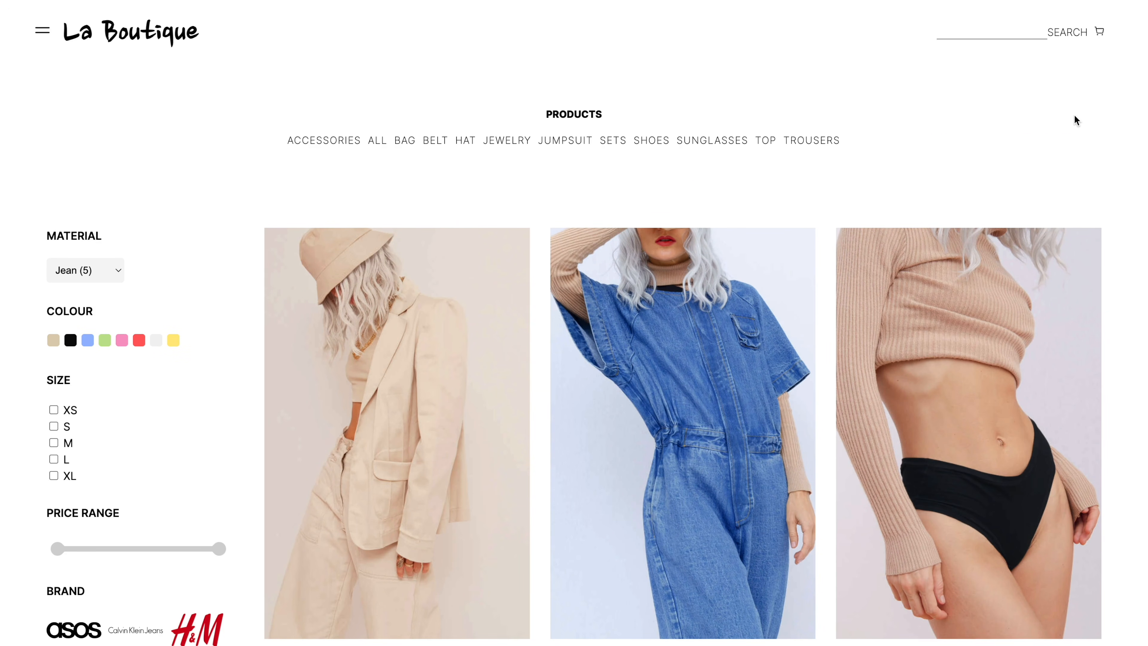
{"action": "left_click", "coordinate": [1019, 36]}
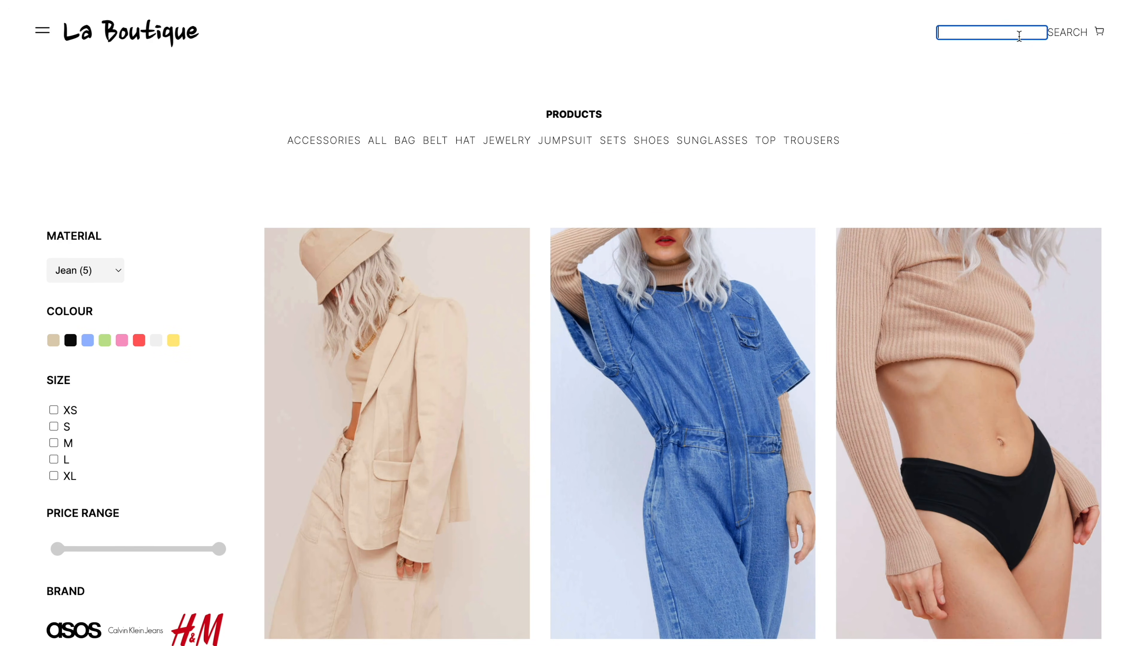
{"action": "type", "text": "hoodi"}
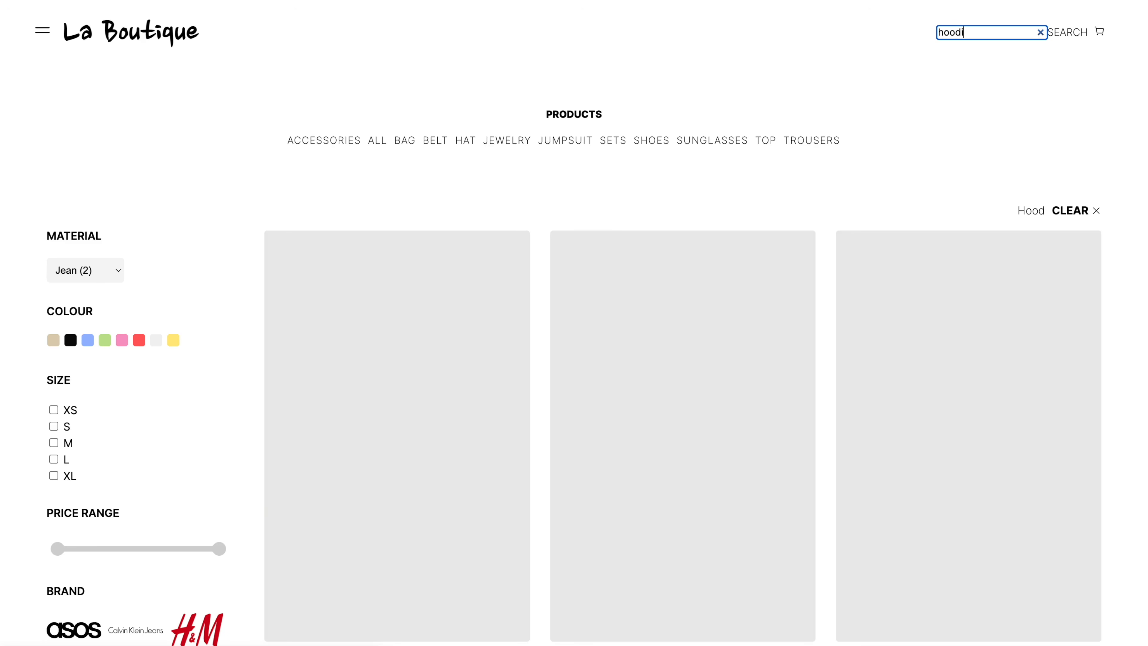
{"action": "scroll", "coordinate": [802, 144], "scroll_direction": "down", "scroll_amount": 3}
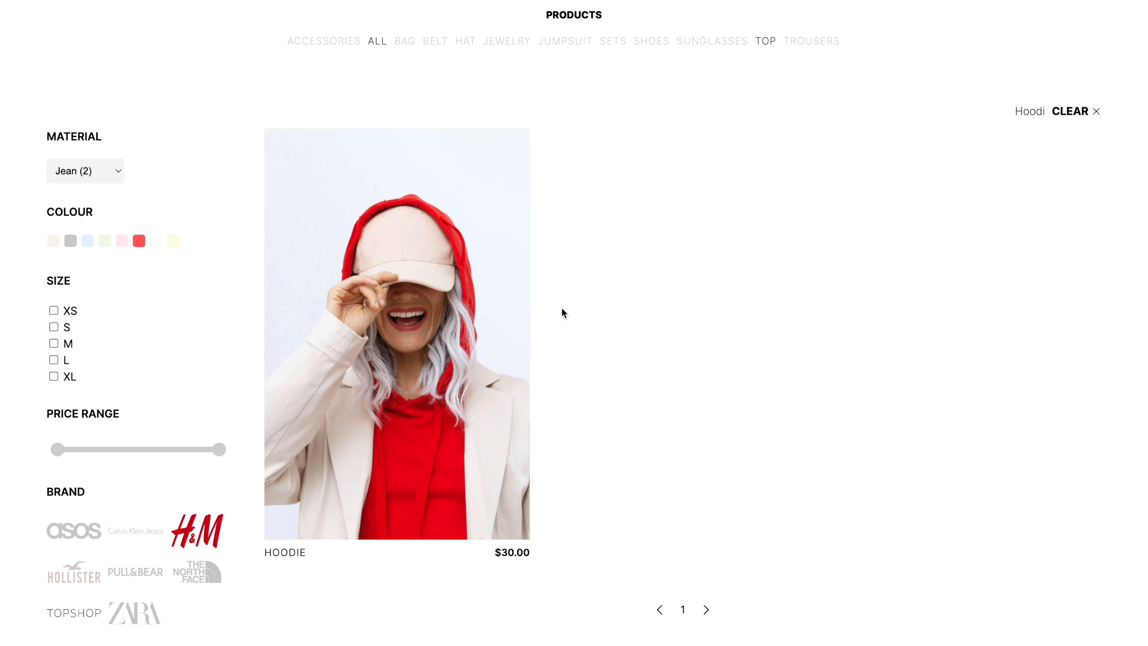
{"action": "scroll", "coordinate": [561, 308], "scroll_direction": "up", "scroll_amount": 3}
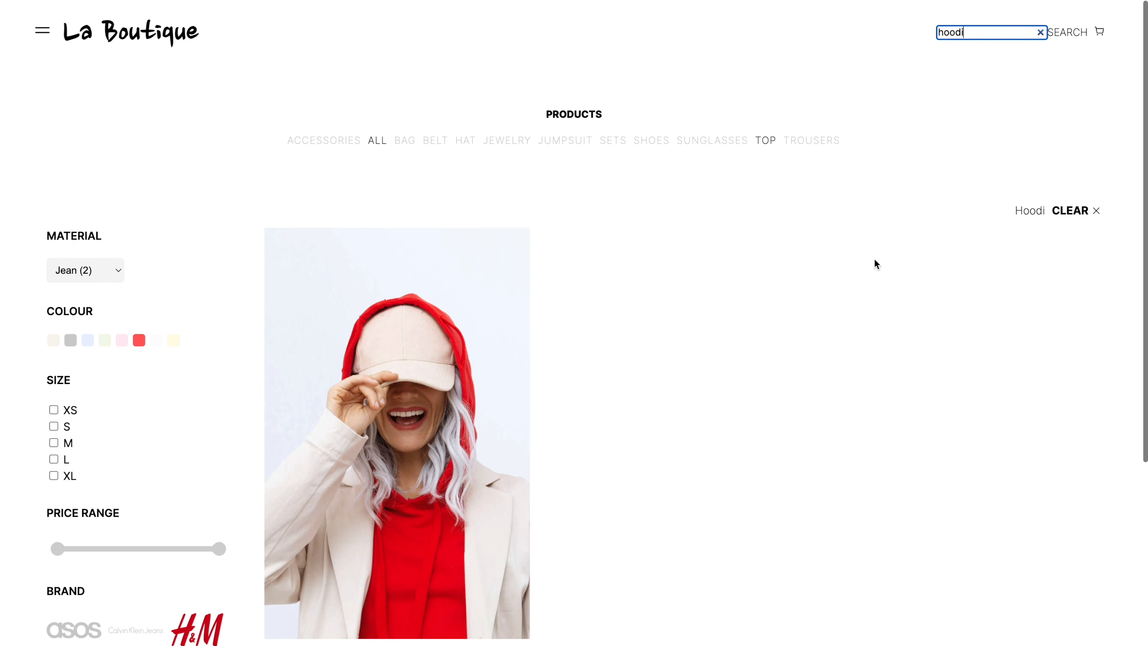
Step: Clear the search and filter the products by the Pleather material and size M
{"action": "left_click", "coordinate": [1074, 220]}
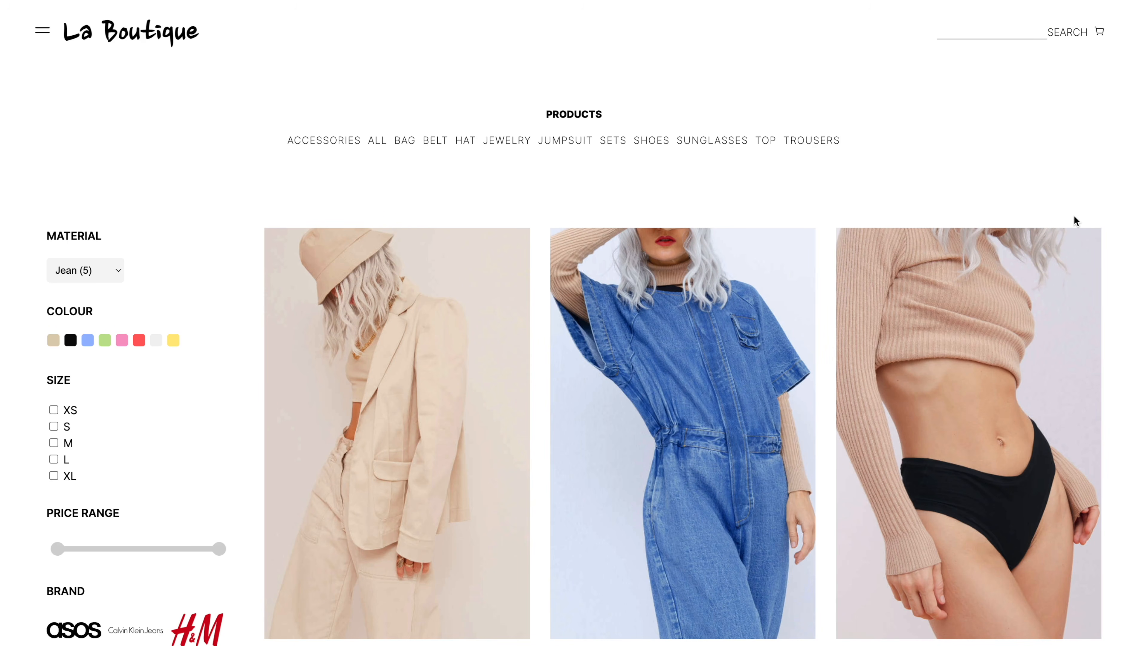
{"action": "left_click", "coordinate": [111, 270]}
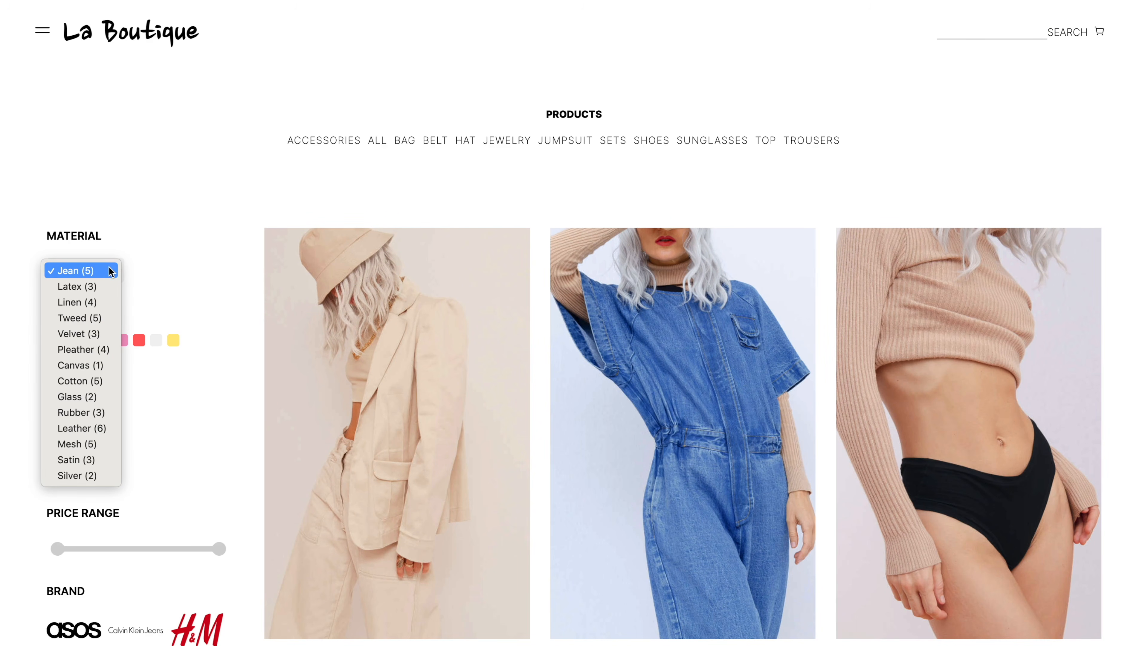
{"action": "left_click", "coordinate": [101, 349]}
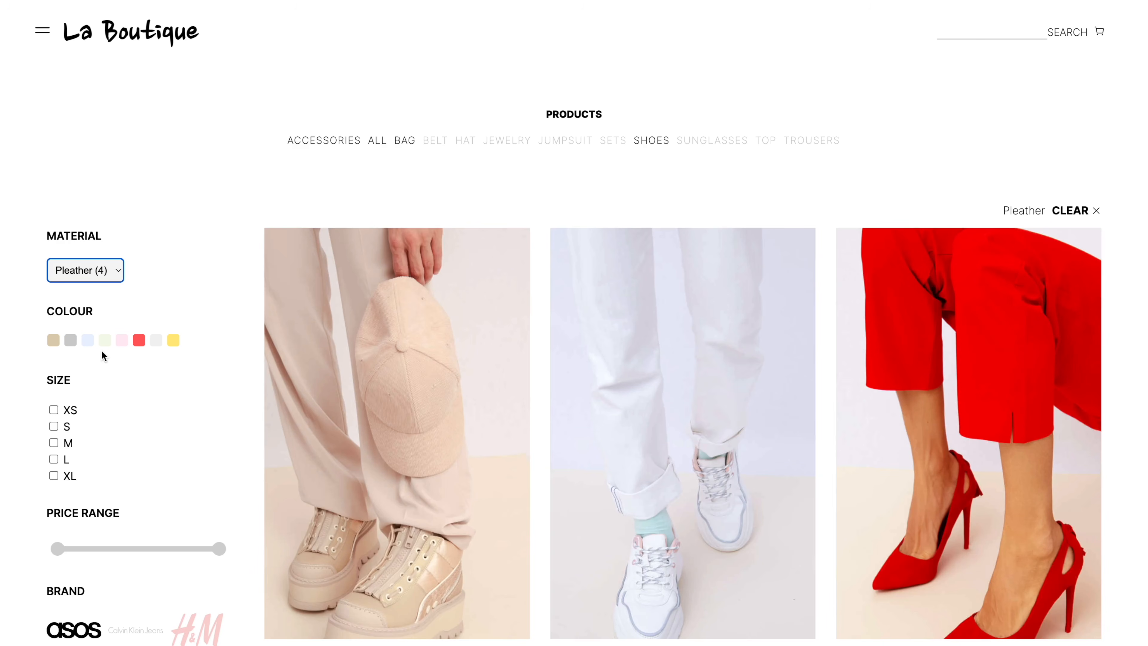
{"action": "scroll", "coordinate": [101, 350], "scroll_direction": "down", "scroll_amount": 1}
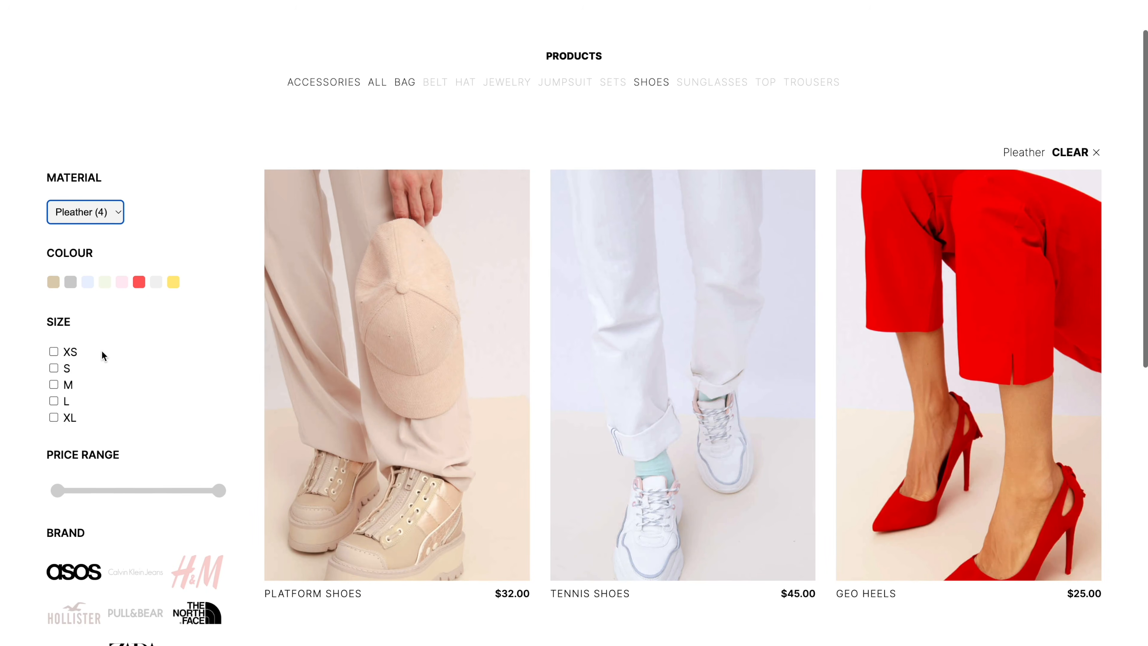
{"action": "left_click", "coordinate": [70, 385]}
Step: Lower the maximum of the price range to $18 and view the matching products and remaining filter options
{"action": "left_click", "coordinate": [218, 488]}
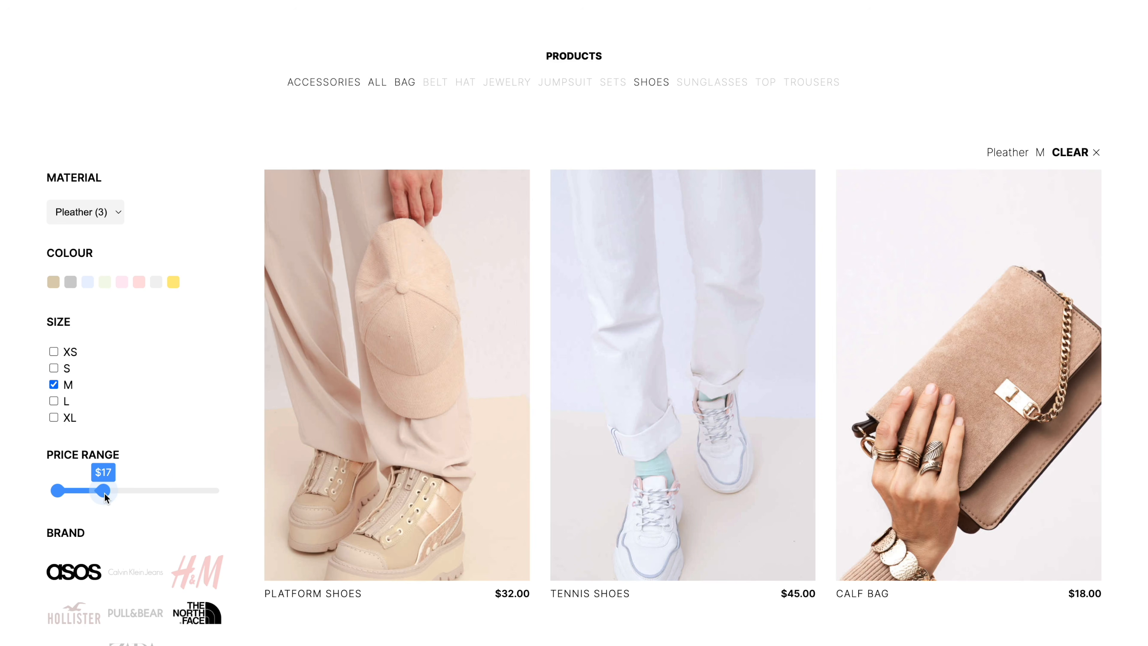
{"action": "left_click_drag", "start_coordinate": [105, 492], "coordinate": [106, 492]}
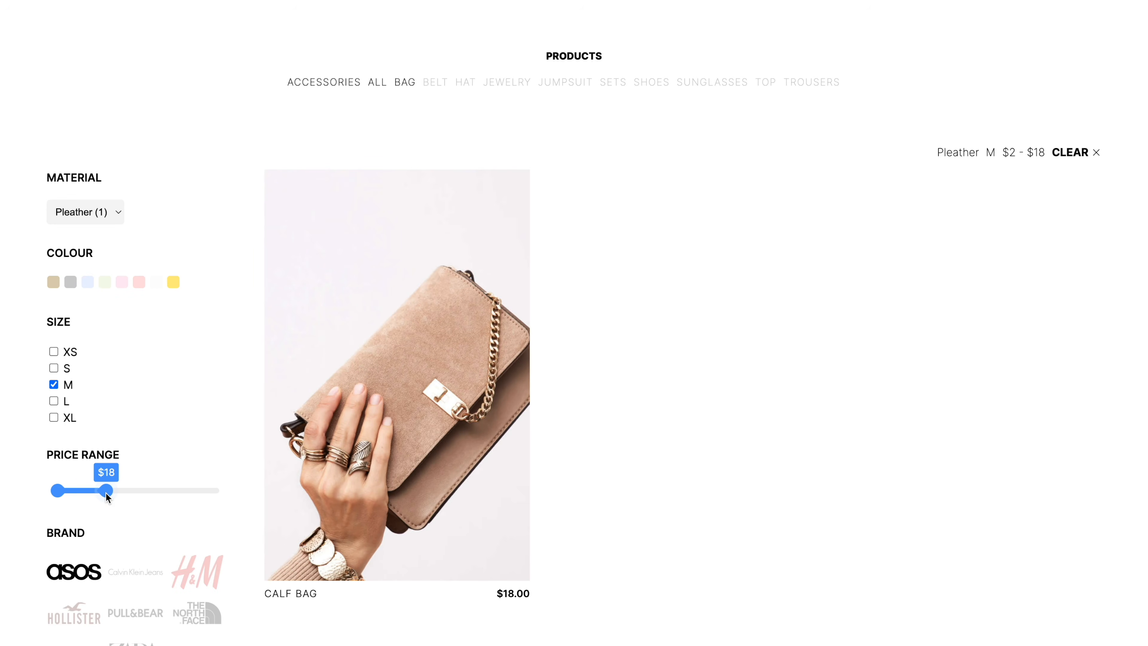
{"action": "mouse_move", "coordinate": [352, 406]}
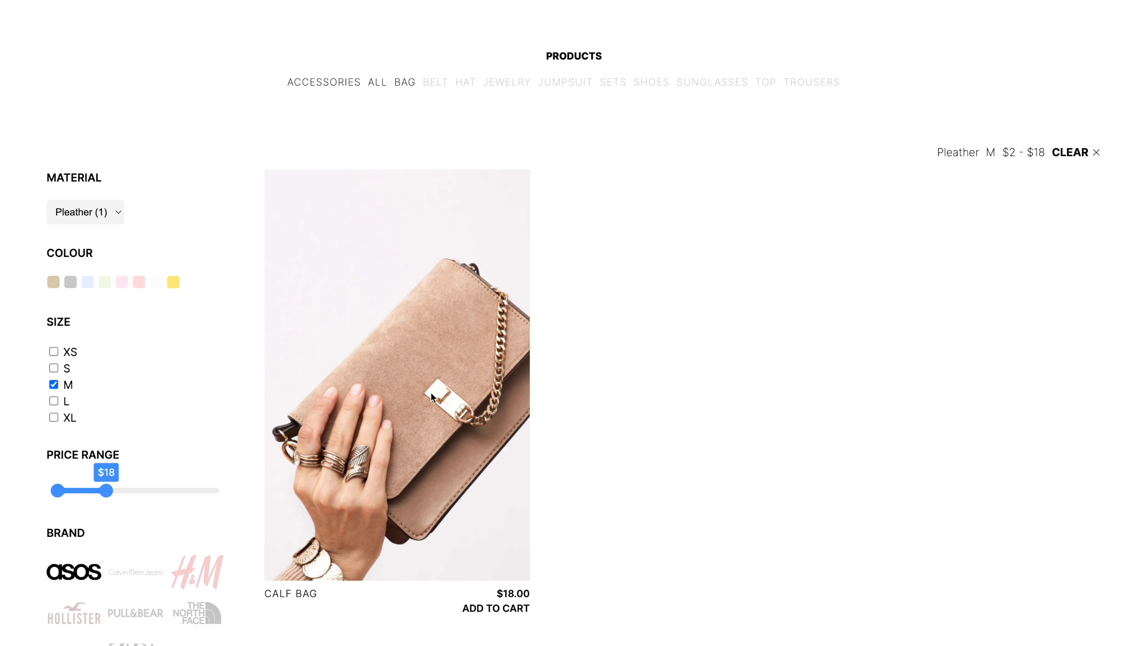
{"action": "left_click", "coordinate": [619, 360]}
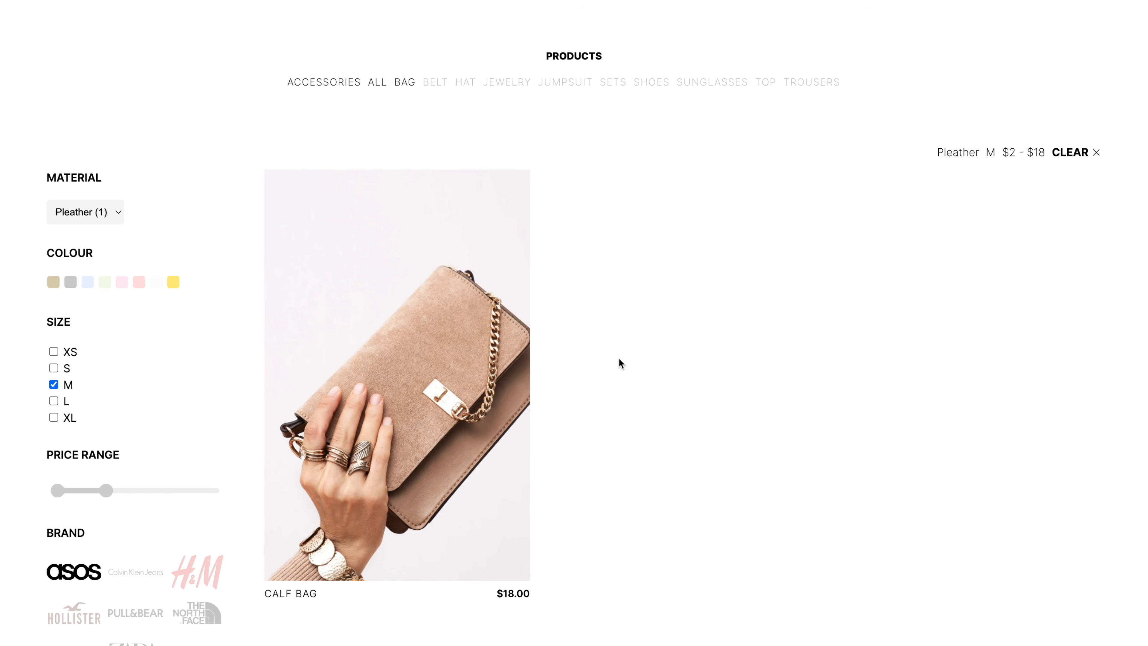
{"action": "scroll", "coordinate": [619, 360], "scroll_direction": "down", "scroll_amount": 1}
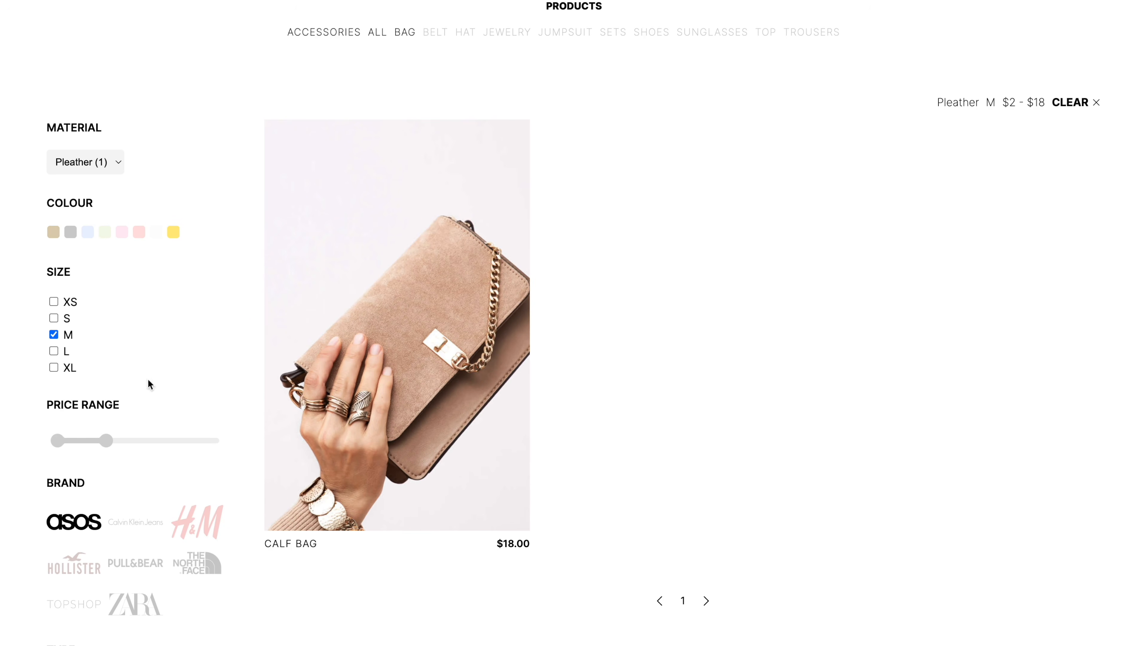
{"action": "scroll", "coordinate": [158, 560], "scroll_direction": "down", "scroll_amount": 1}
{"action": "scroll", "coordinate": [165, 542], "scroll_direction": "up", "scroll_amount": 3}
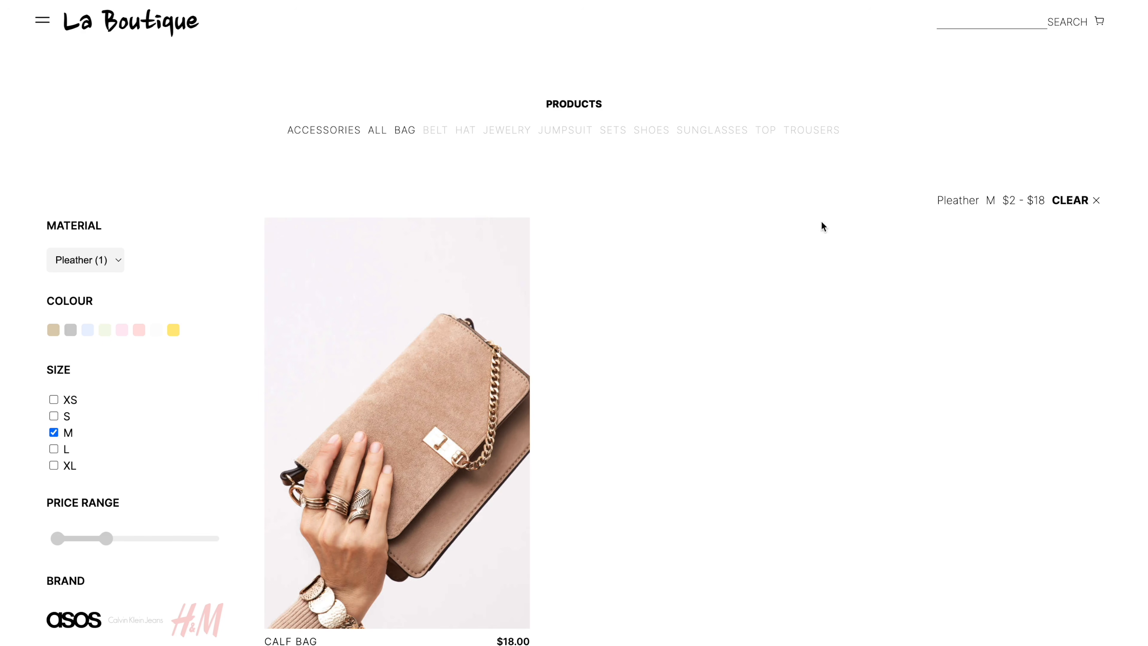
Step: Remove the Pleather, $2 - $18 and M filters one by one from the list of active filters
{"action": "left_click", "coordinate": [948, 199]}
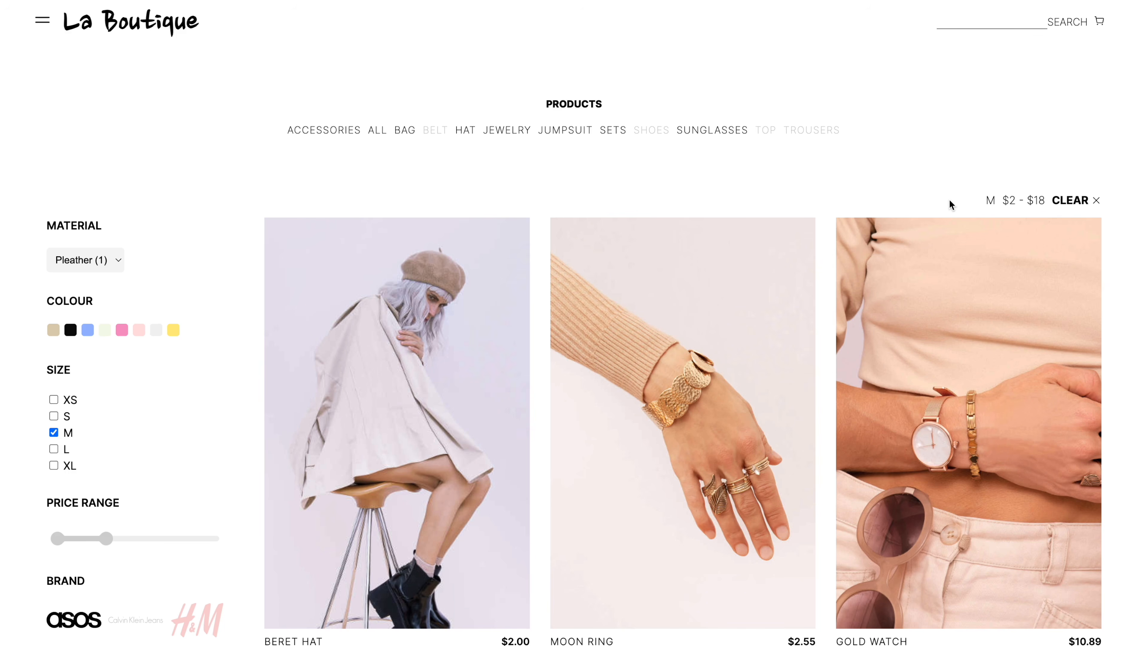
{"action": "scroll", "coordinate": [948, 200], "scroll_direction": "down", "scroll_amount": 3}
{"action": "left_click", "coordinate": [1023, 82]}
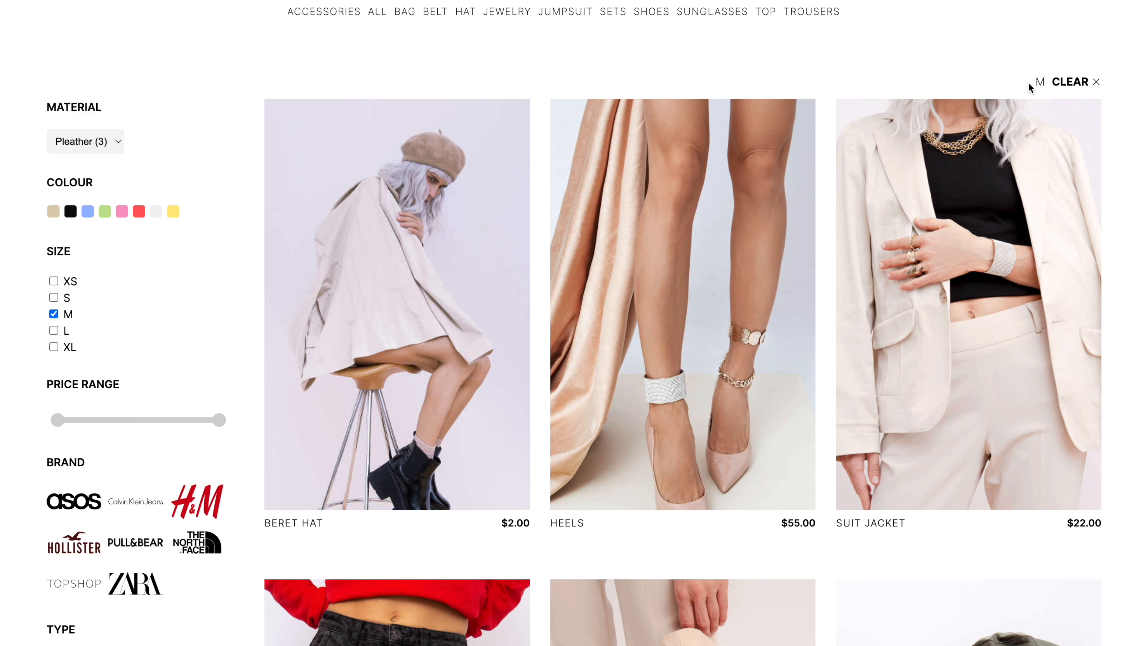
{"action": "left_click", "coordinate": [1039, 82]}
{"action": "scroll", "coordinate": [1041, 82], "scroll_direction": "up", "scroll_amount": 2}
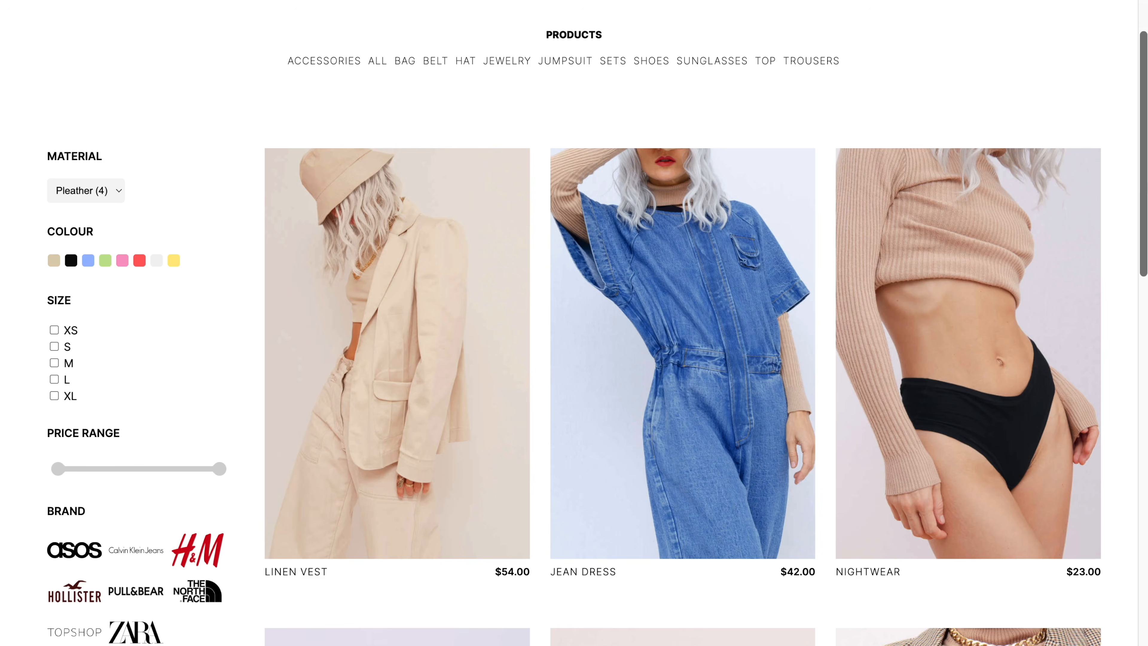
Step: Filter the La Boutique products by the Sunglasses category
{"action": "scroll", "coordinate": [574, 334], "scroll_direction": "up", "scroll_amount": 2}
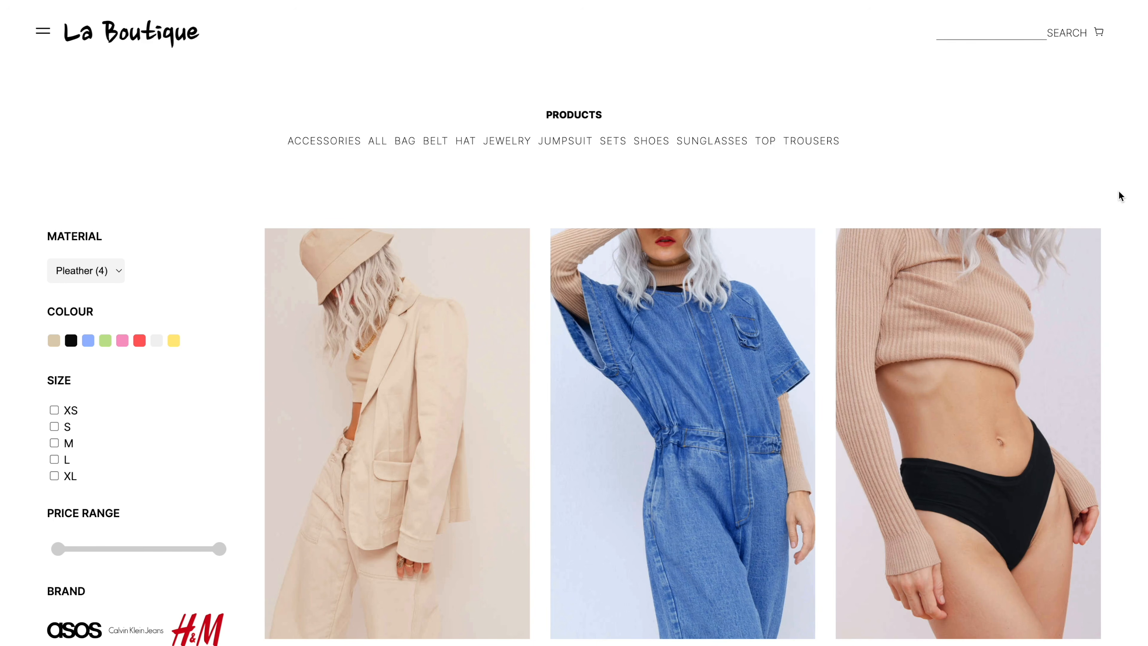
{"action": "scroll", "coordinate": [1120, 196], "scroll_direction": "down", "scroll_amount": 5}
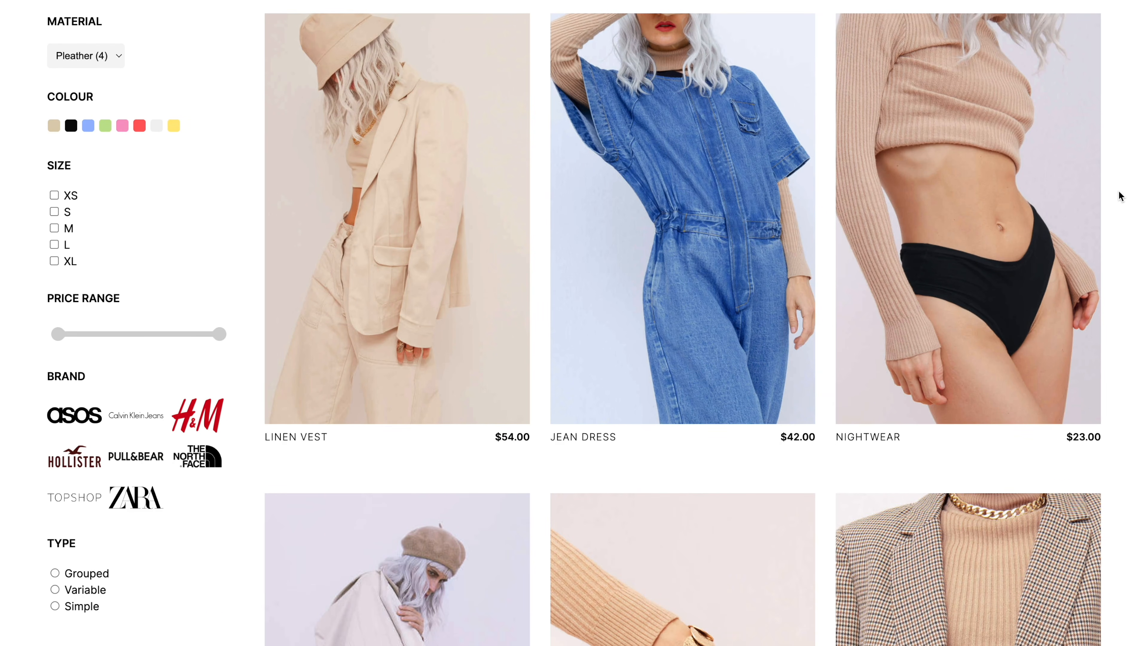
{"action": "scroll", "coordinate": [1121, 195], "scroll_direction": "up", "scroll_amount": 4}
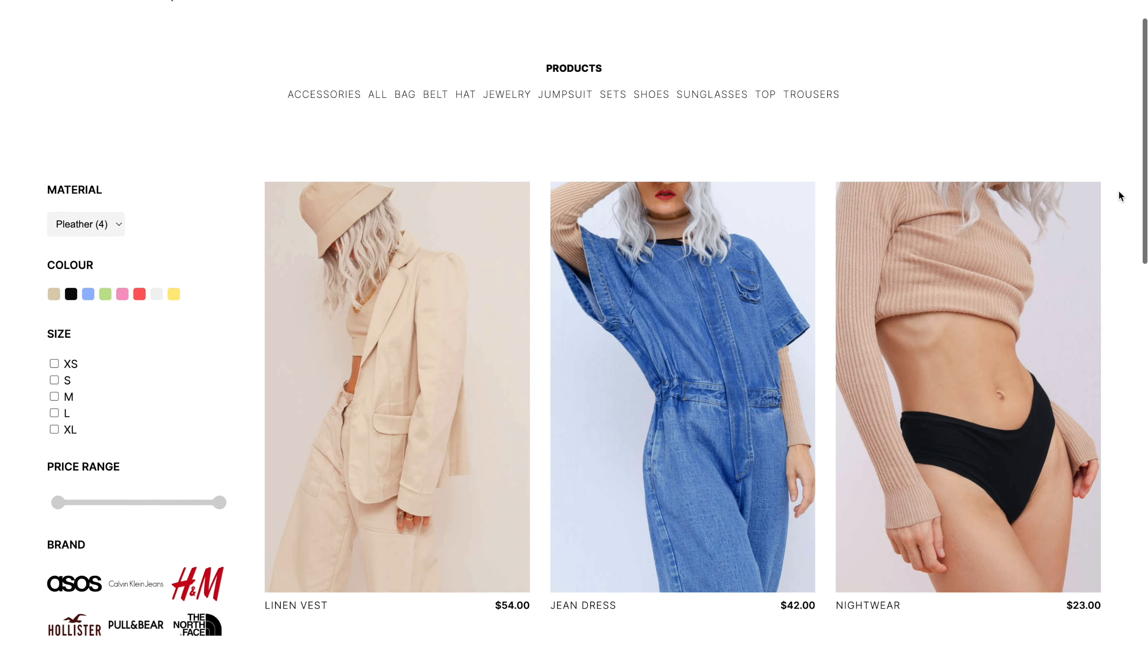
{"action": "left_click", "coordinate": [699, 96]}
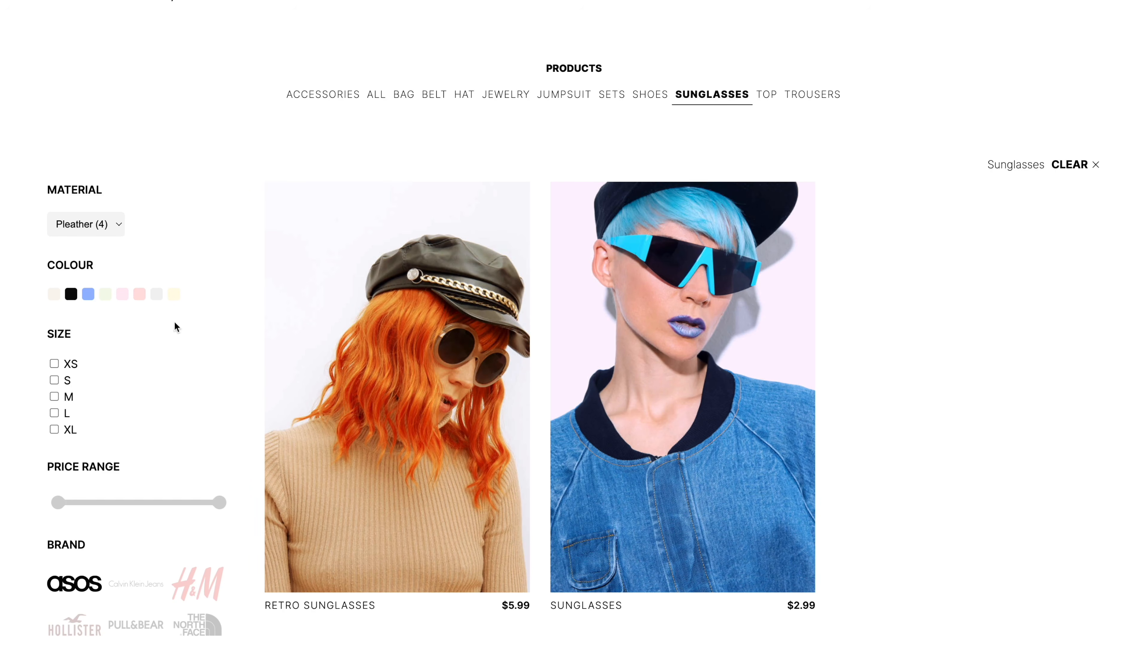
Step: Narrow the sunglasses to the Zara brand and size M, and clear all active filters
{"action": "scroll", "coordinate": [174, 327], "scroll_direction": "down", "scroll_amount": 1}
{"action": "left_click", "coordinate": [119, 612]}
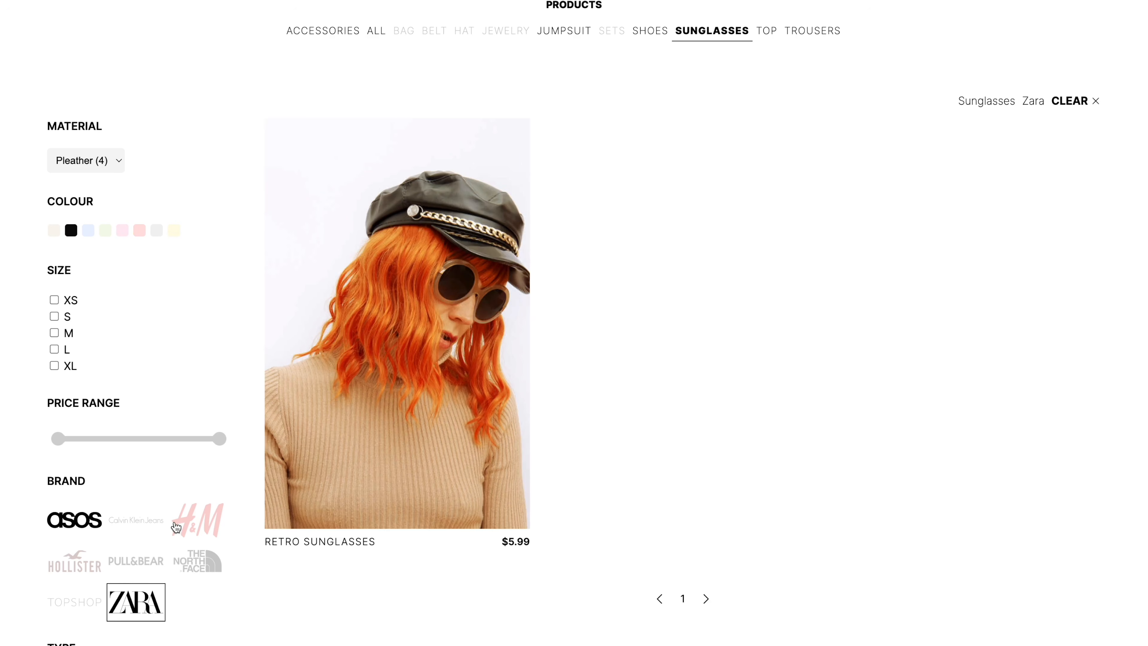
{"action": "left_click", "coordinate": [75, 333]}
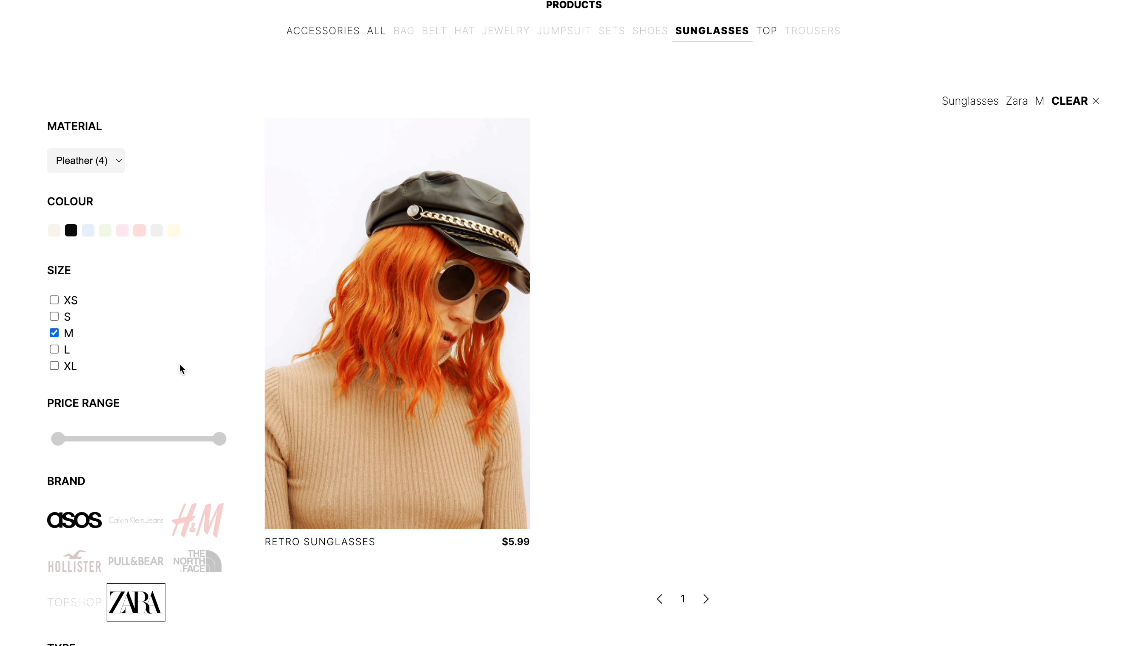
{"action": "scroll", "coordinate": [180, 365], "scroll_direction": "up", "scroll_amount": 3}
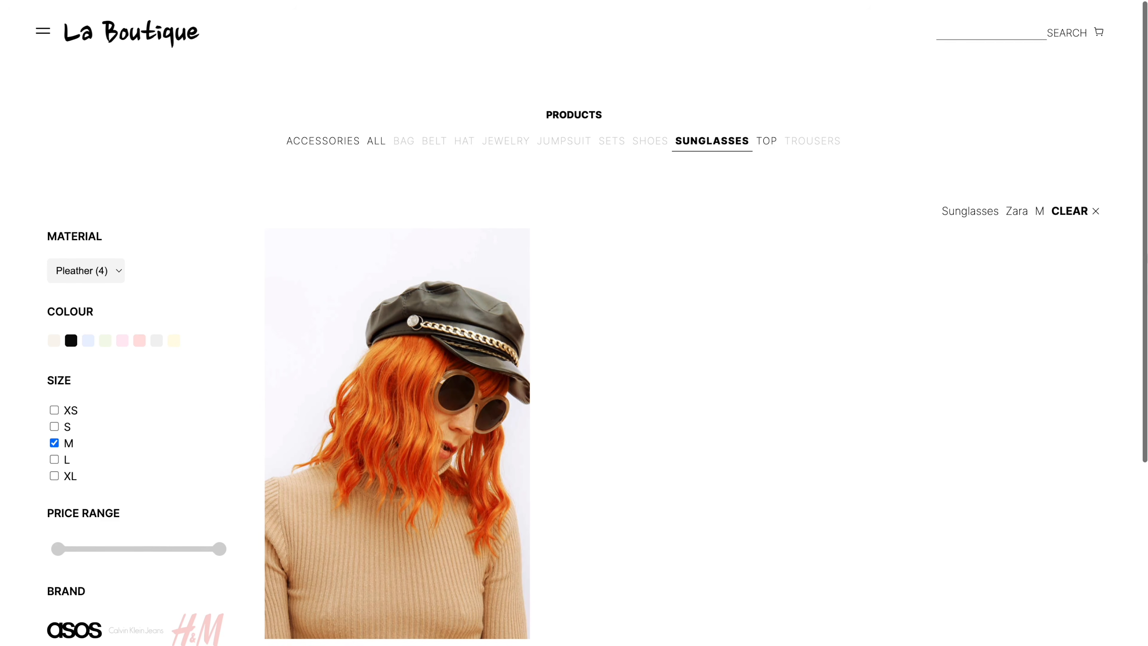
{"action": "left_click", "coordinate": [1067, 213]}
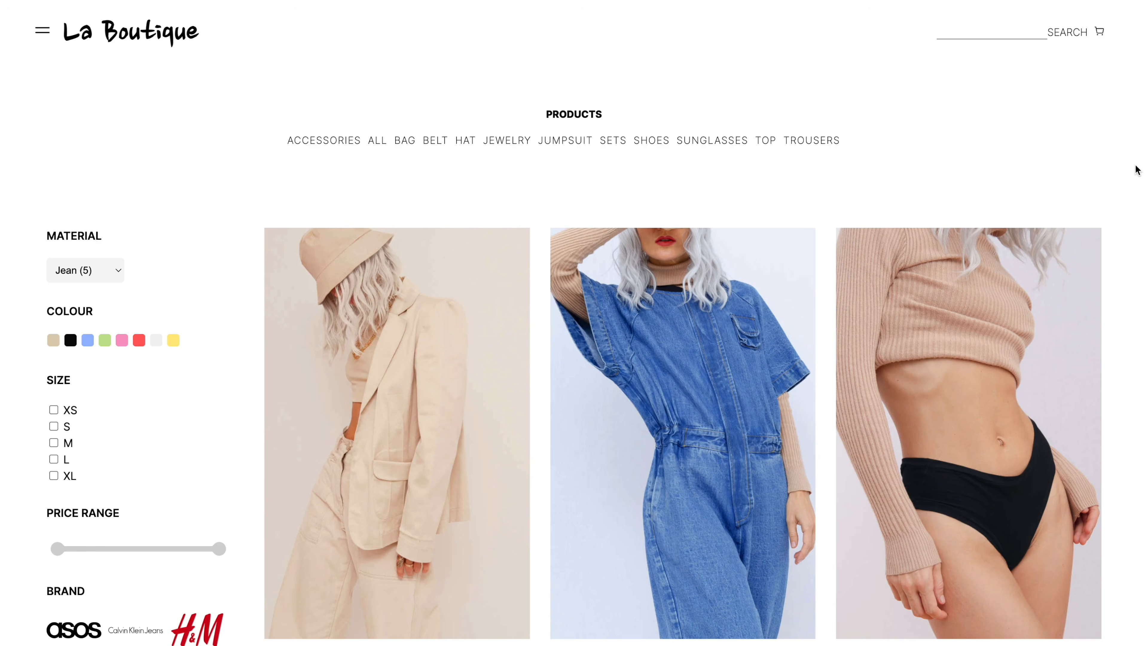
Step: Go to page 2 of the unfiltered La Boutique product listing
{"action": "scroll", "coordinate": [994, 196], "scroll_direction": "down", "scroll_amount": 20}
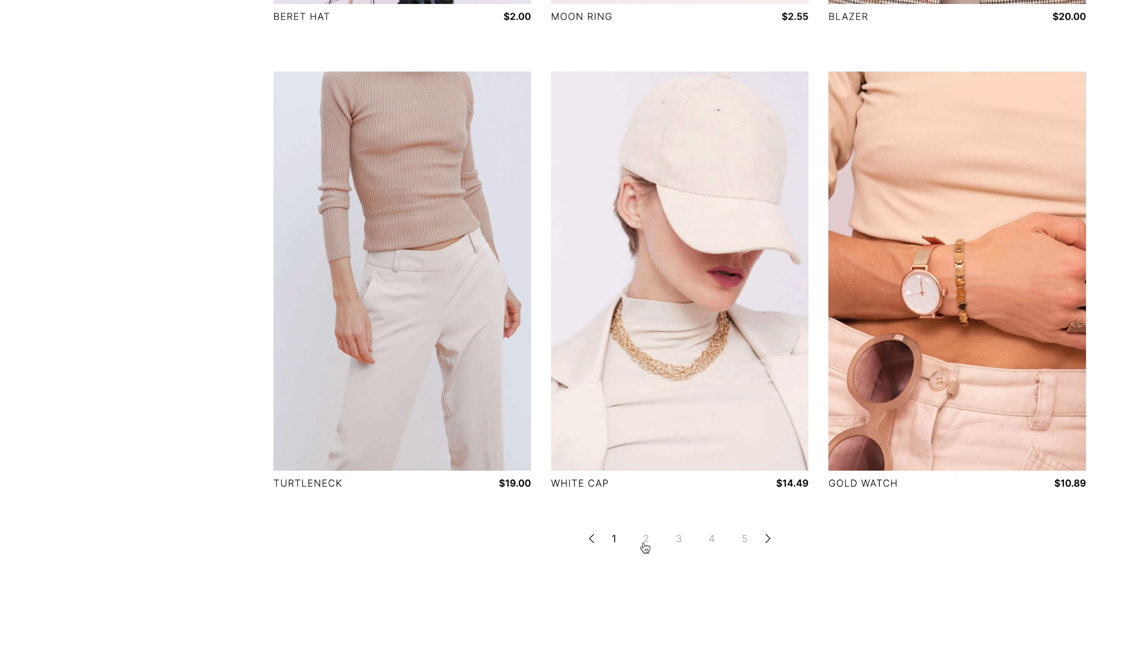
{"action": "left_click", "coordinate": [645, 538]}
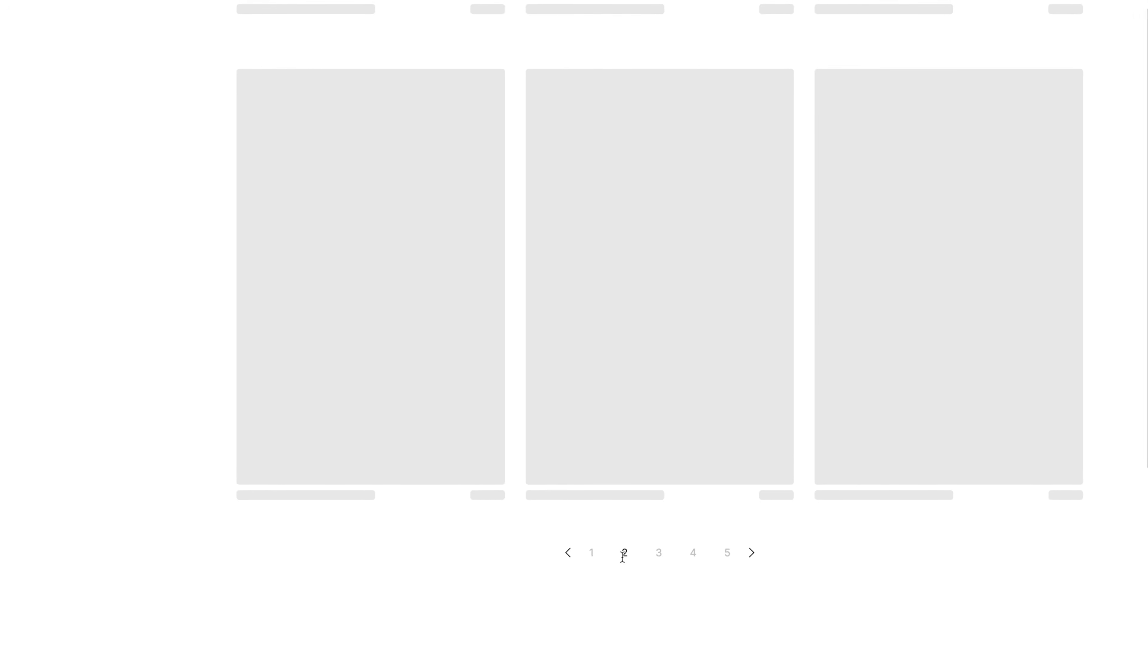
{"action": "scroll", "coordinate": [622, 557], "scroll_direction": "up", "scroll_amount": 12}
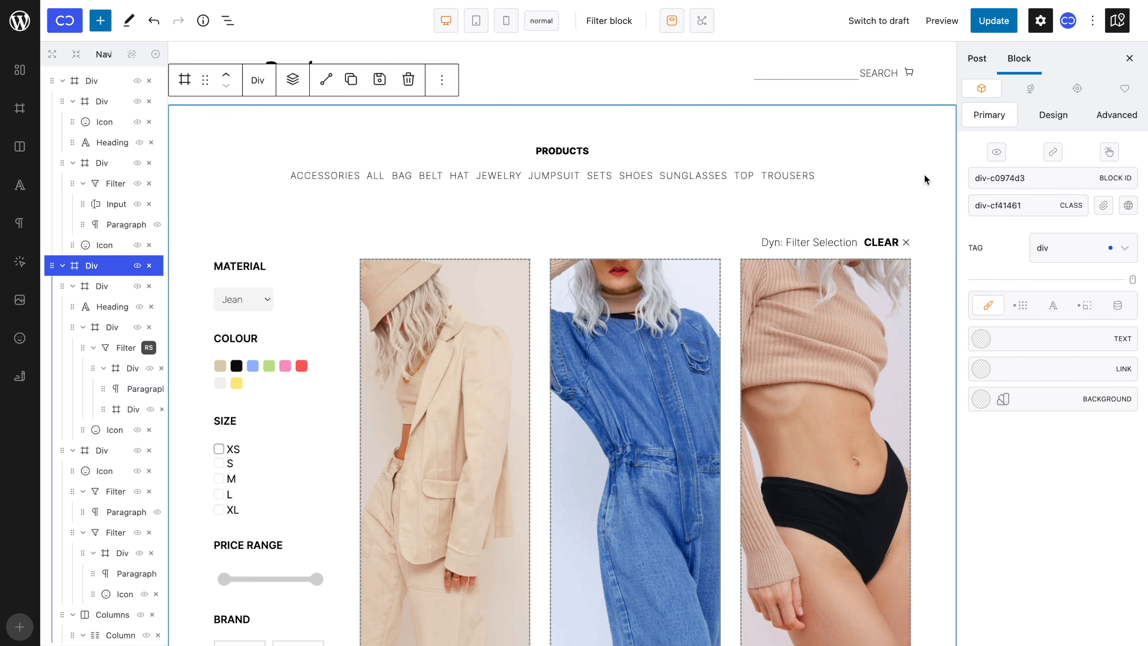
Step: Switch to the WordPress editor and select the parent Query block of the product grid's Query Template
{"action": "scroll", "coordinate": [924, 174], "scroll_direction": "down", "scroll_amount": 2}
{"action": "left_click", "coordinate": [727, 216]}
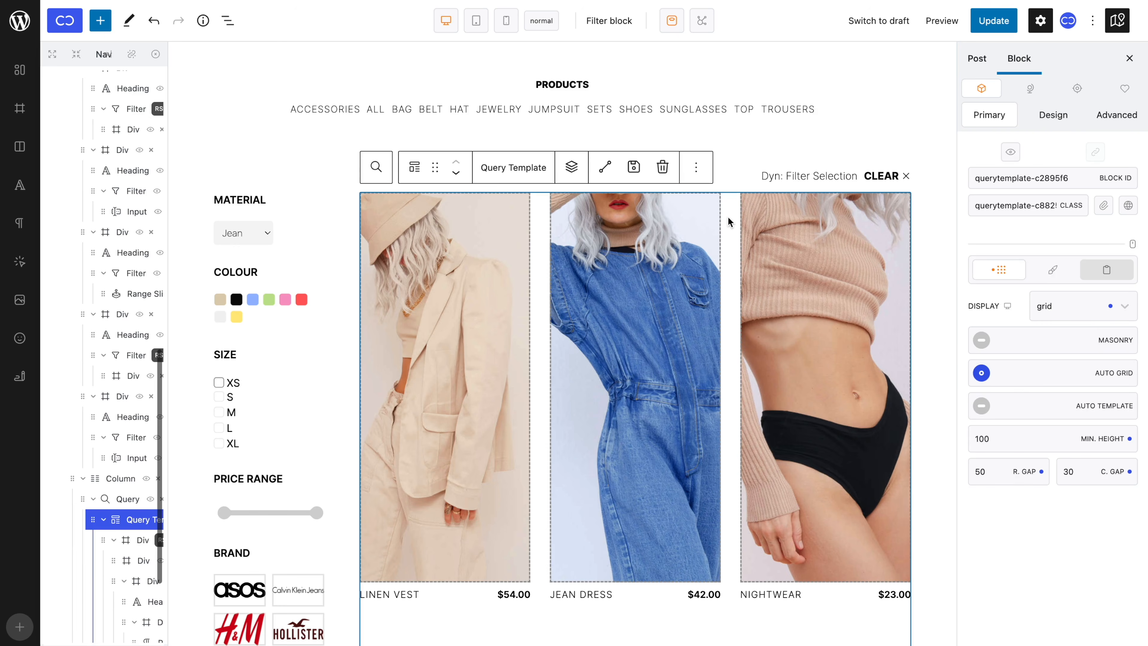
{"action": "left_click", "coordinate": [368, 168]}
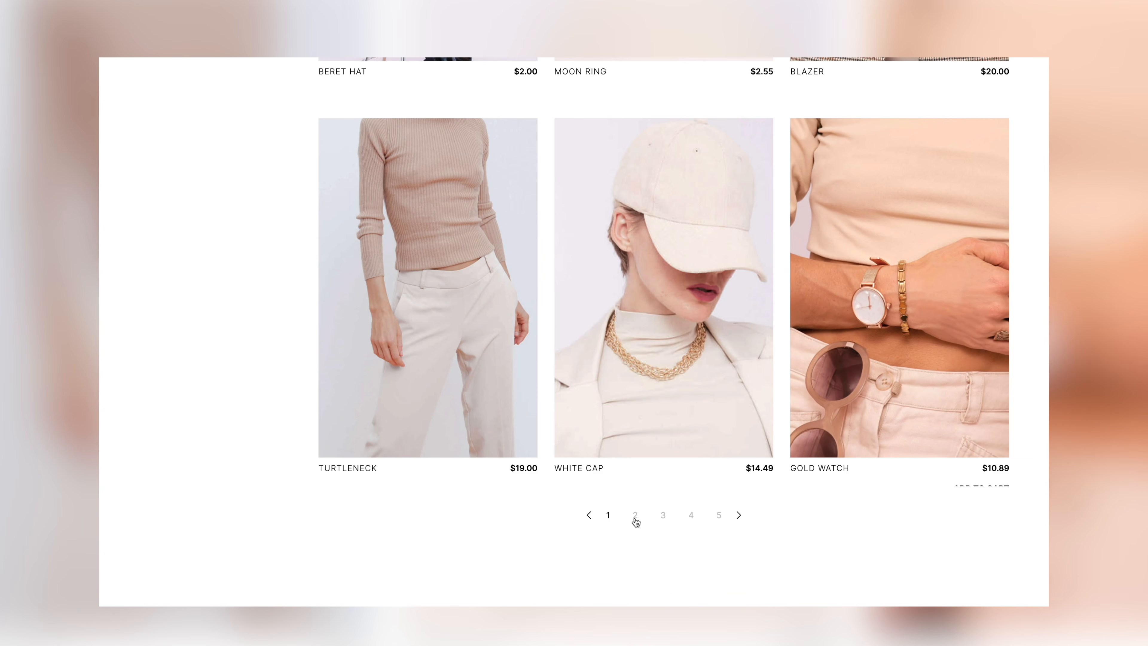
Step: Load page 2 of the shop listing and examine the loading placeholder settings of the product's image, title and price blocks
{"action": "left_click", "coordinate": [635, 515]}
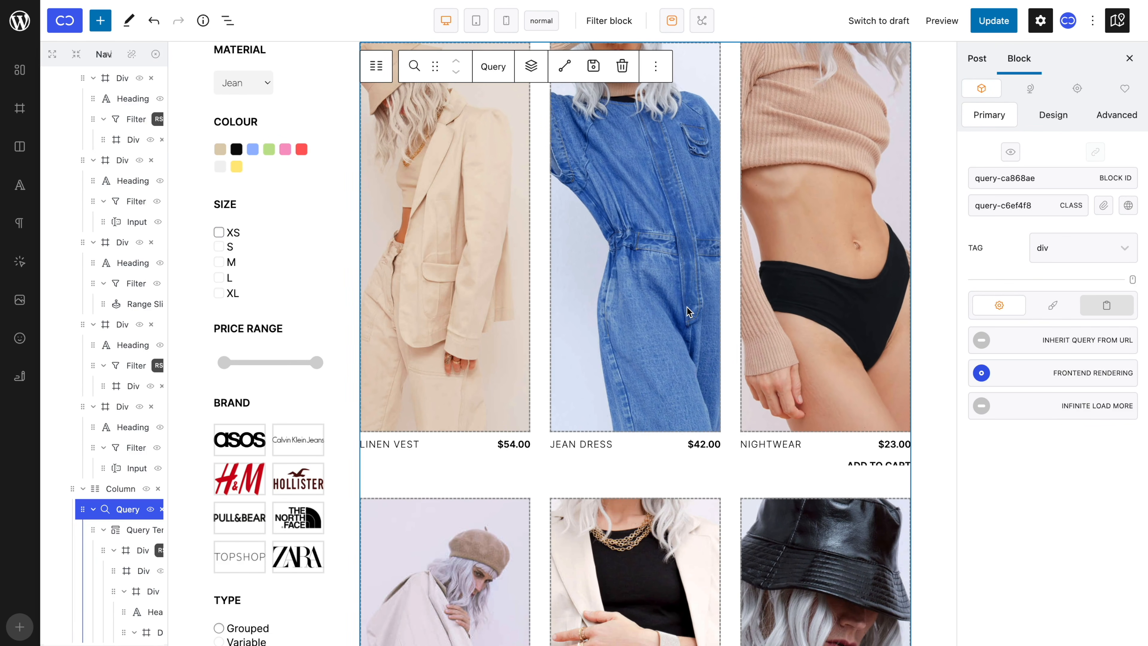
{"action": "left_click", "coordinate": [501, 289]}
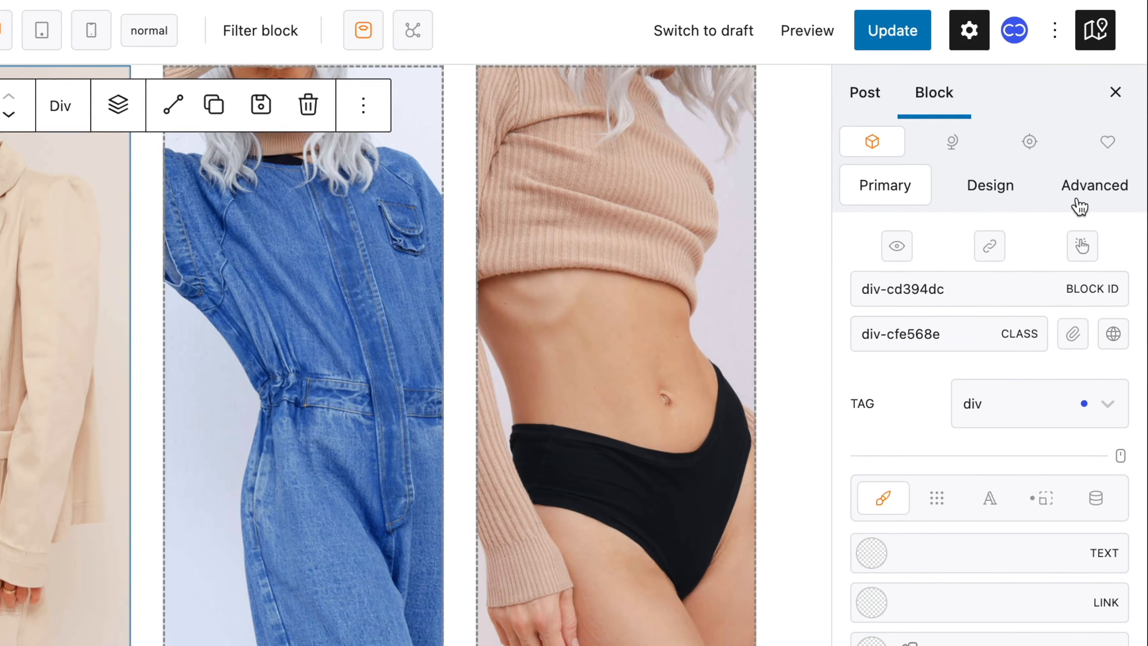
{"action": "left_click", "coordinate": [1102, 148]}
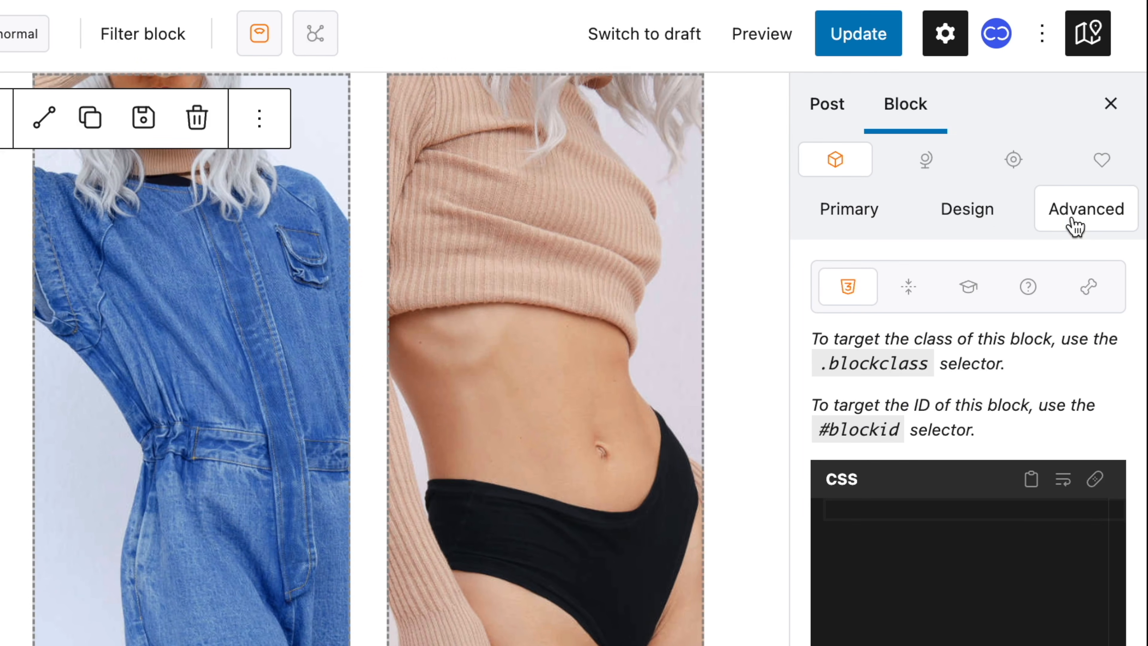
{"action": "left_click", "coordinate": [1087, 286]}
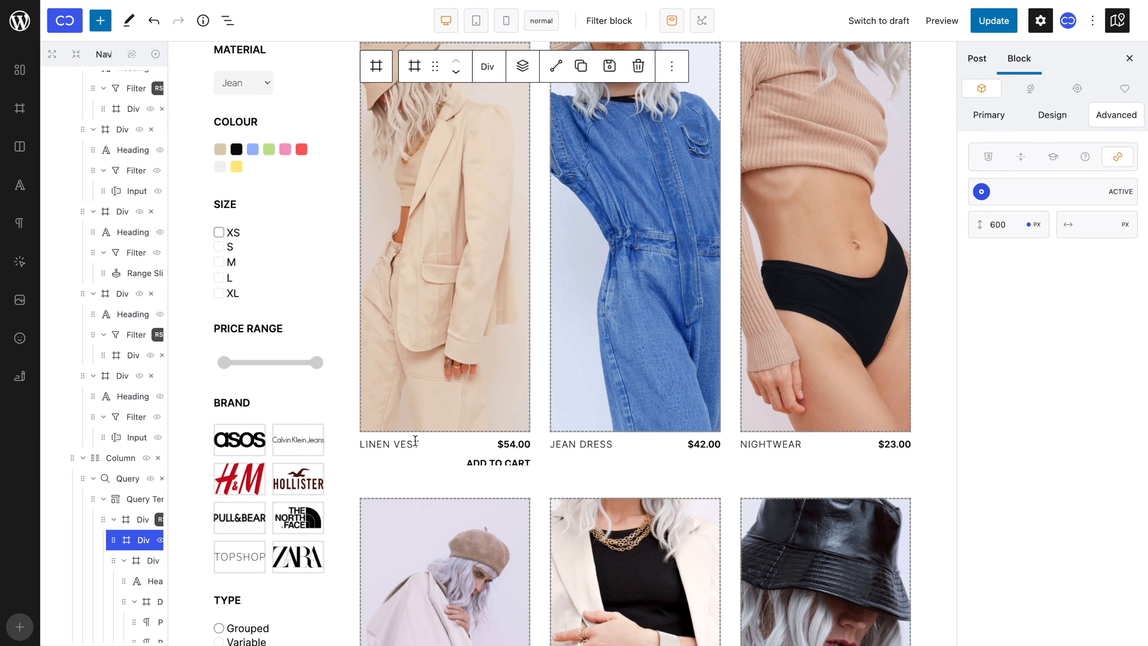
{"action": "left_click", "coordinate": [415, 440]}
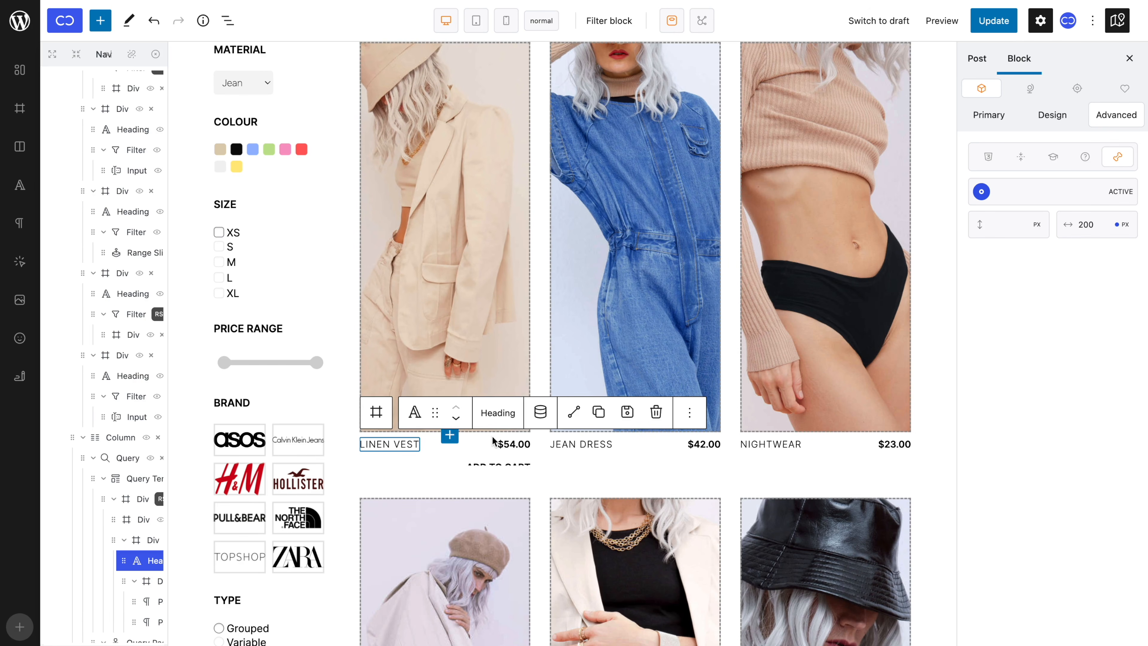
{"action": "left_click", "coordinate": [500, 442]}
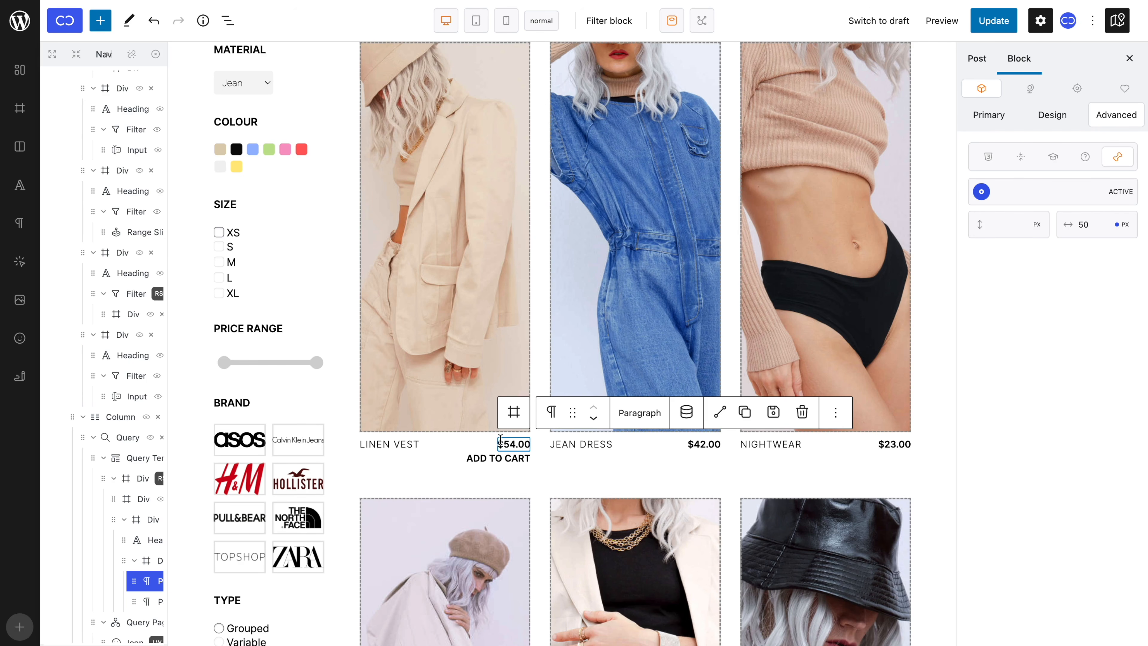
Step: Select the product grid's Query block and open its query editor
{"action": "left_click", "coordinate": [988, 114]}
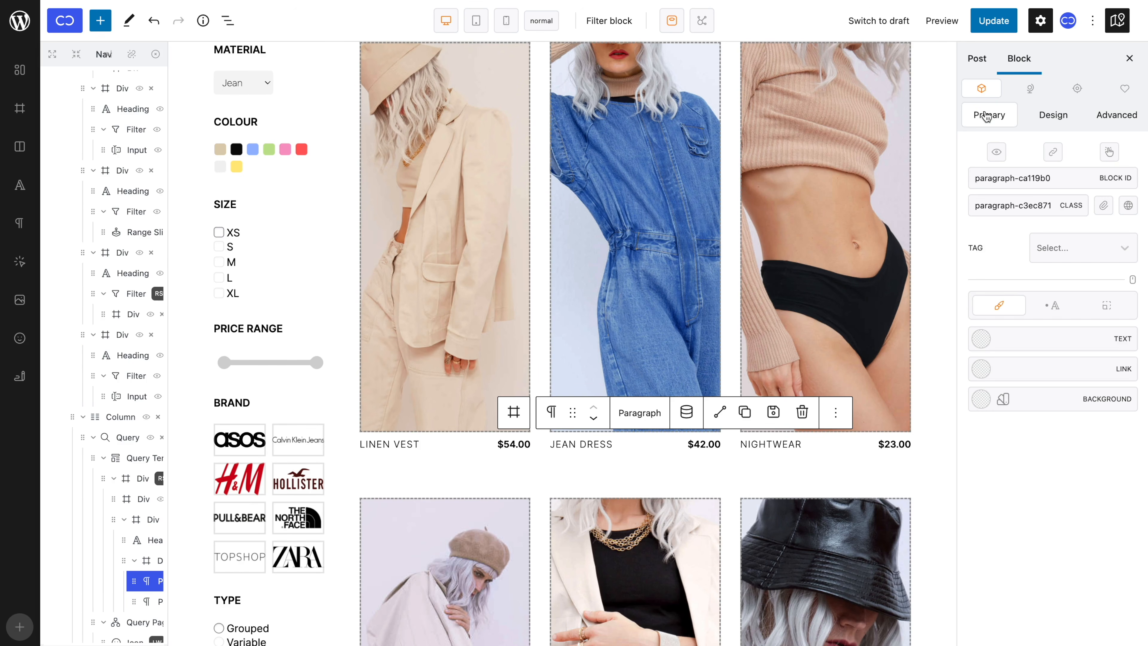
{"action": "left_click", "coordinate": [122, 435]}
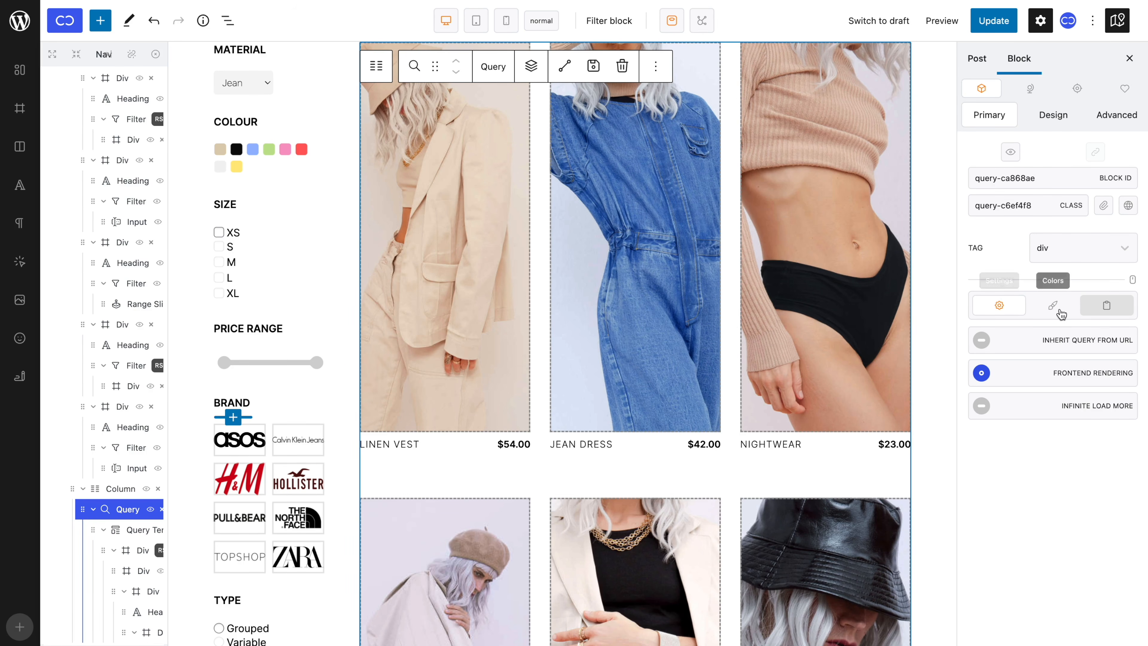
{"action": "left_click", "coordinate": [1108, 307]}
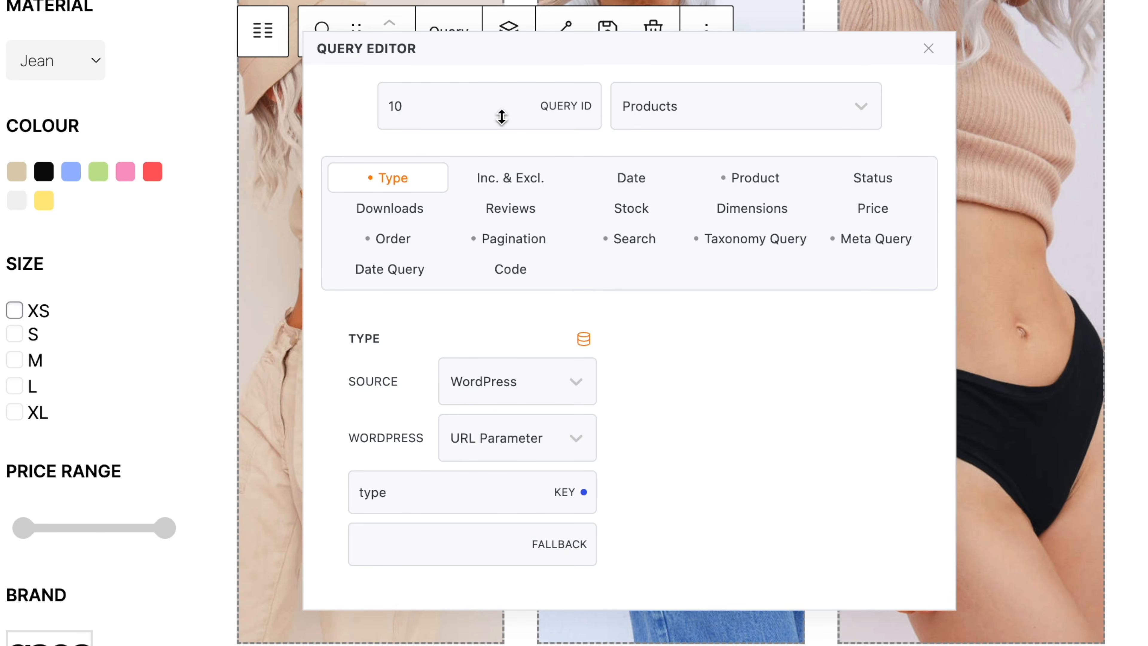
Step: Try 22 as the query ID, restore it to 10, and choose Products as the query type
{"action": "double_click", "coordinate": [495, 111]}
{"action": "type", "text": "22"}
{"action": "double_click", "coordinate": [473, 103]}
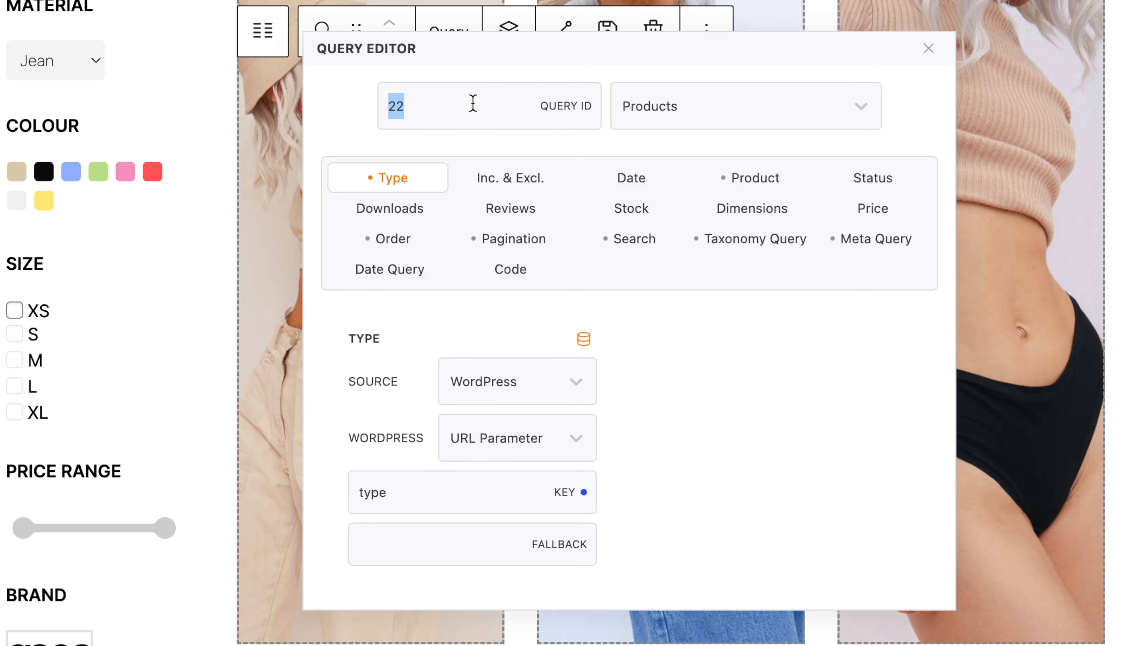
{"action": "type", "text": "10"}
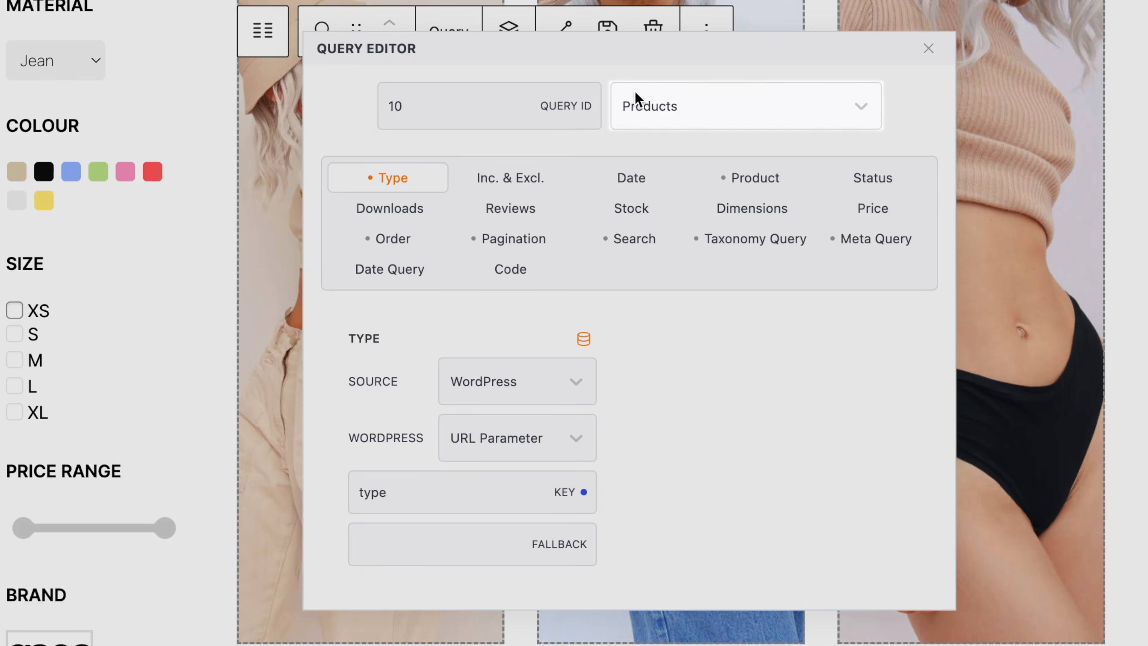
{"action": "left_click", "coordinate": [683, 95]}
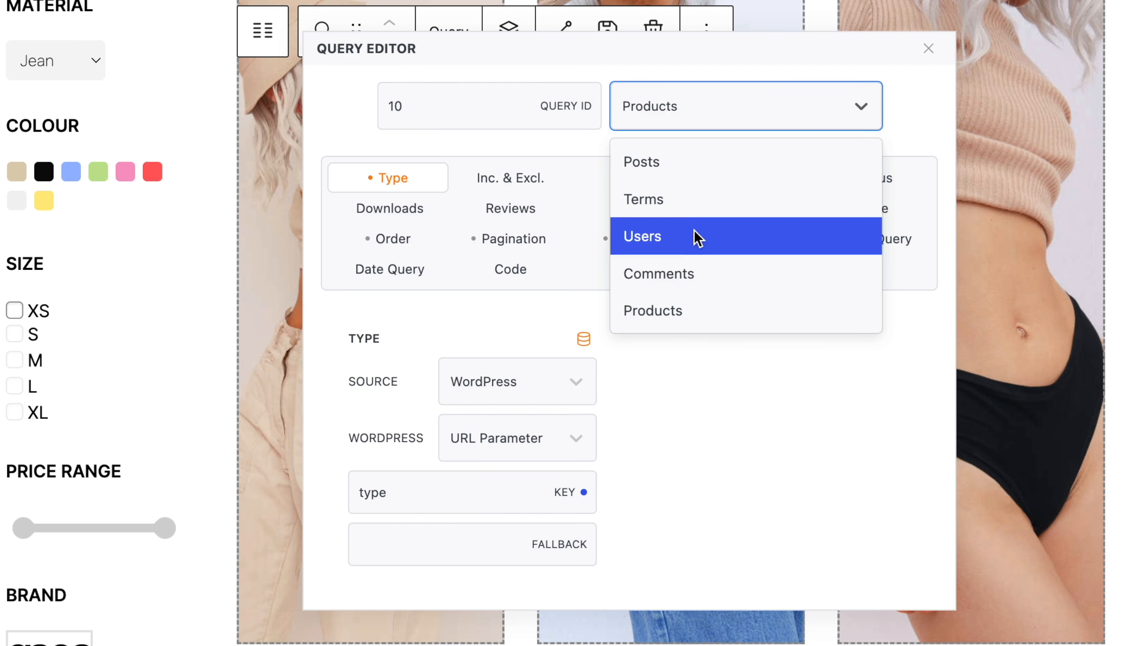
{"action": "left_click", "coordinate": [698, 315]}
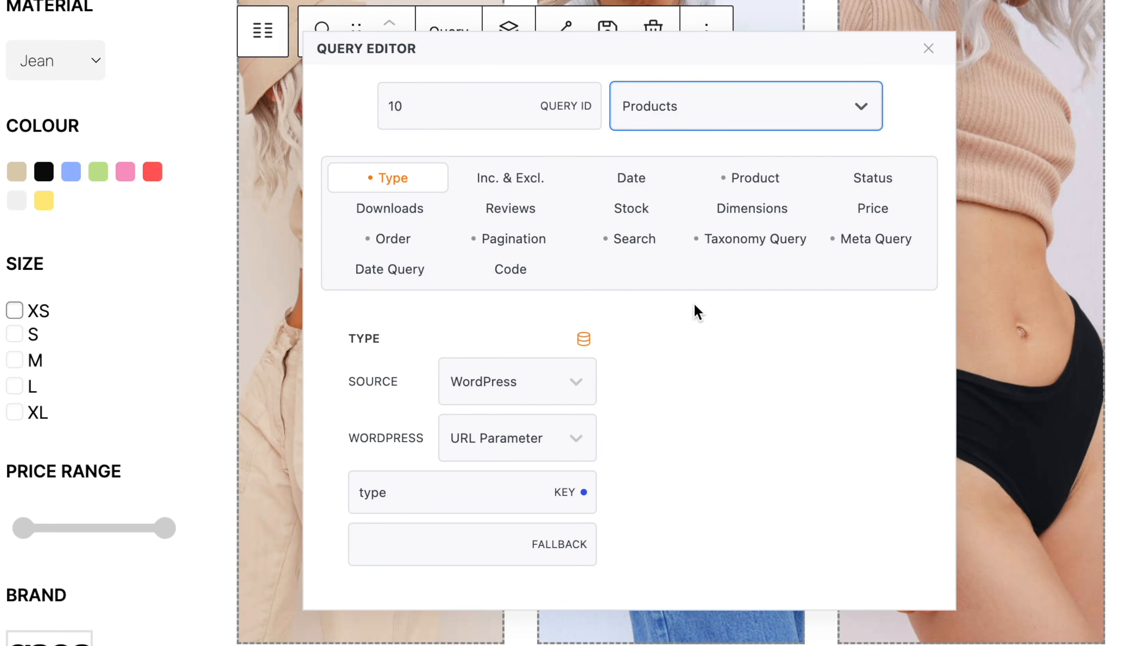
Step: Examine the query's Product, Pagination and Search settings and the Color entry of its taxonomy query
{"action": "left_click", "coordinate": [741, 185]}
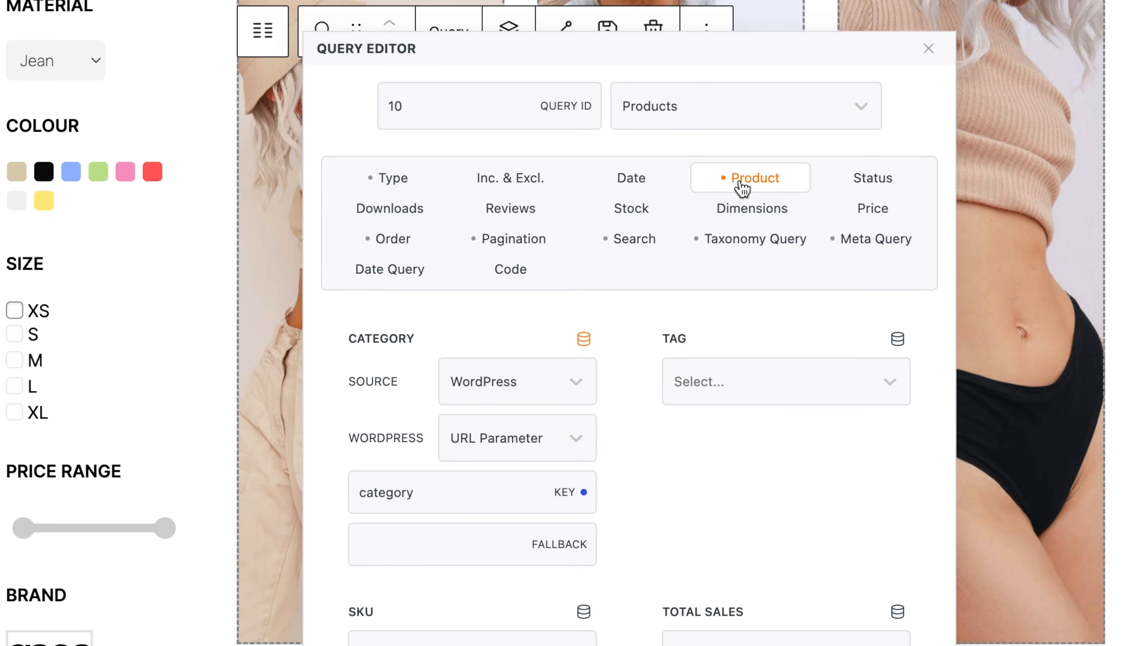
{"action": "left_click", "coordinate": [533, 252]}
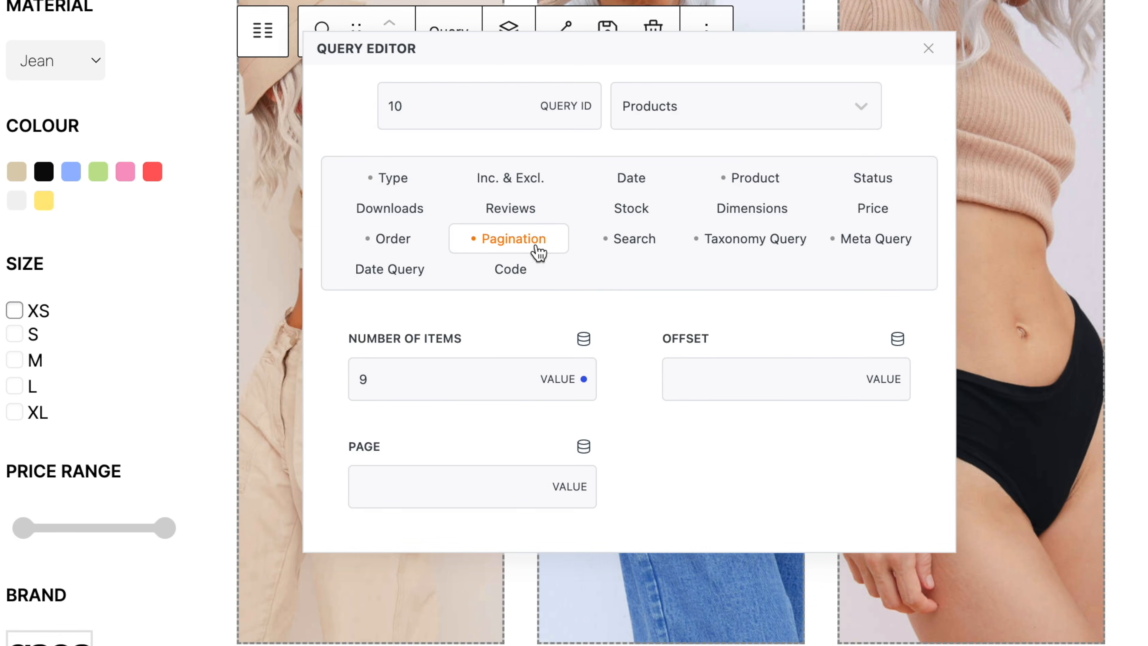
{"action": "left_click", "coordinate": [619, 245]}
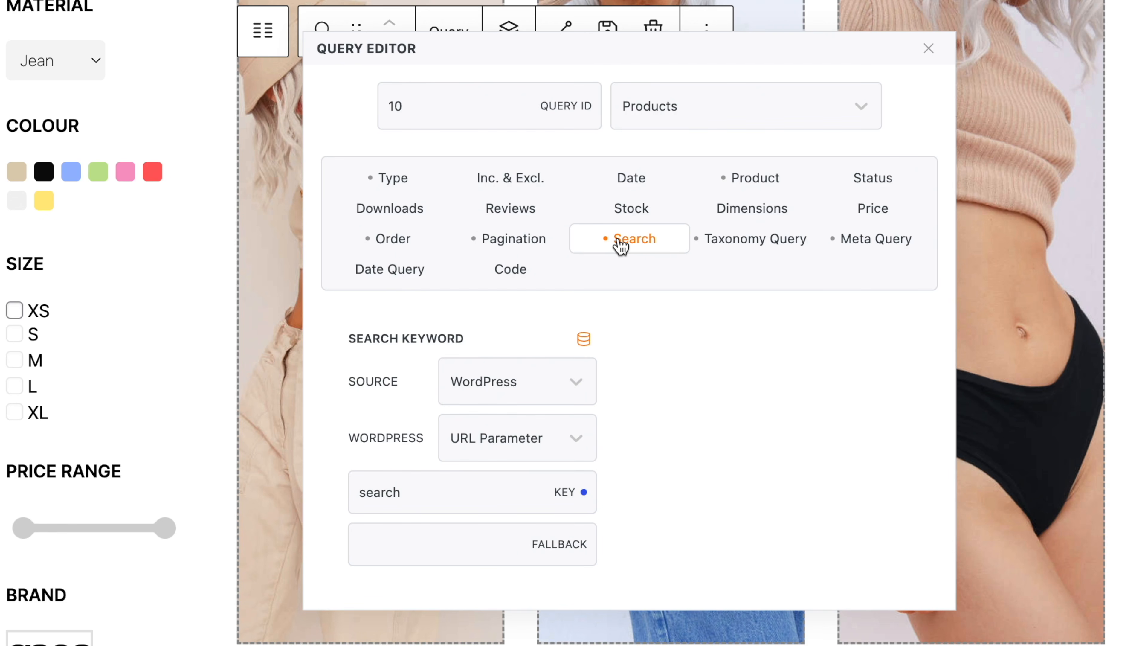
{"action": "left_click", "coordinate": [751, 253]}
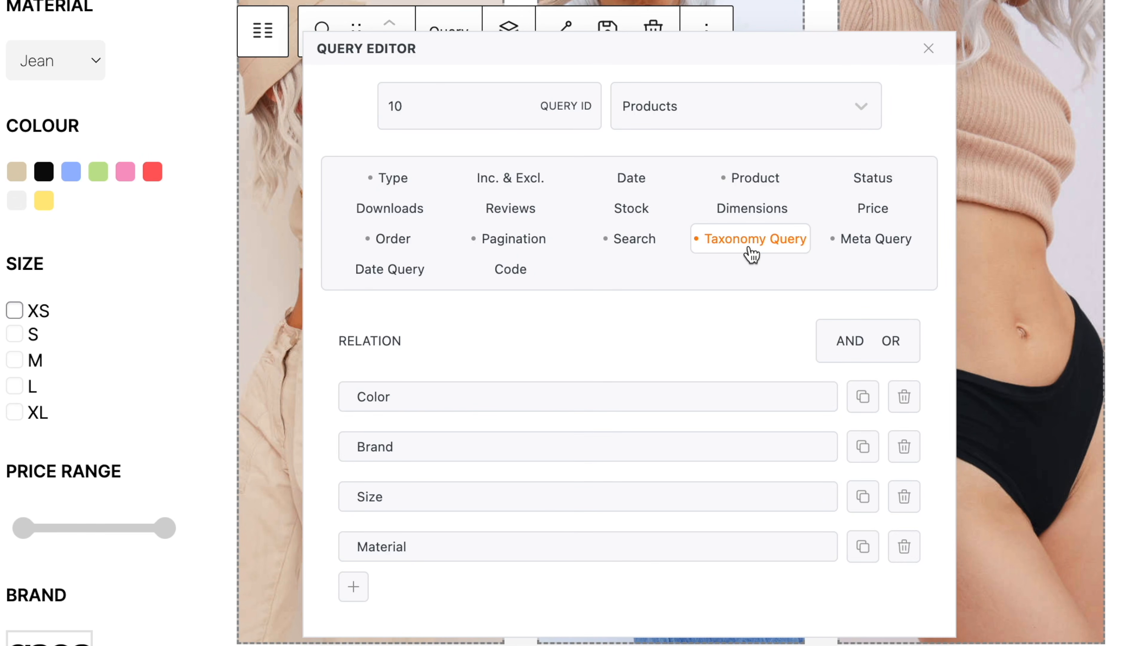
{"action": "left_click", "coordinate": [725, 404]}
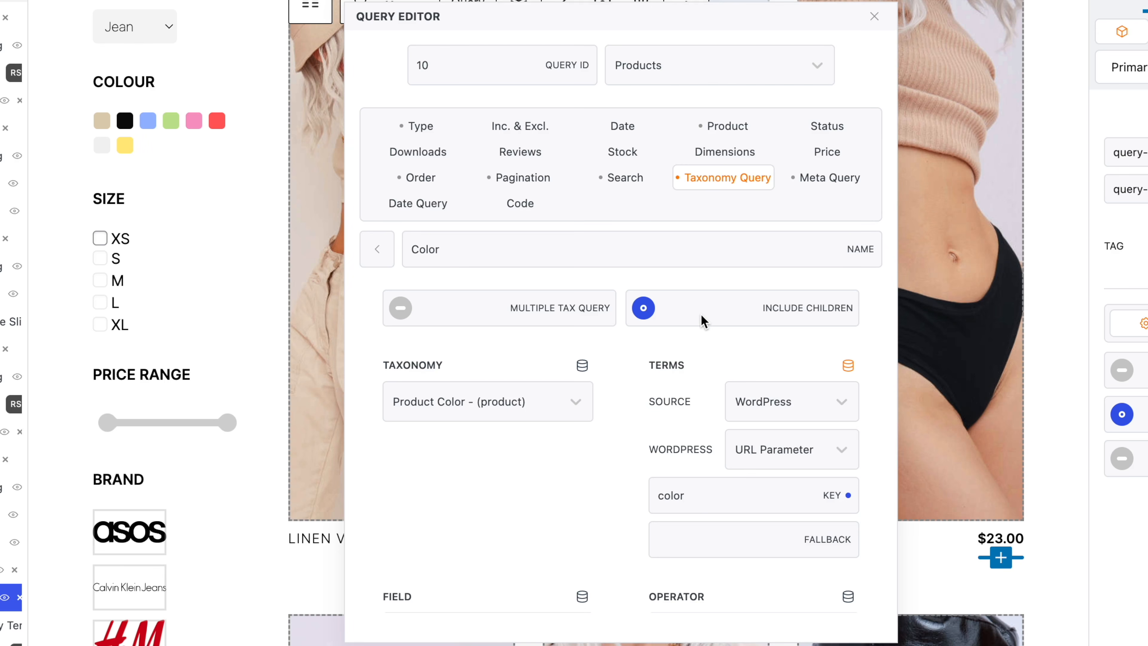
{"action": "left_click", "coordinate": [377, 249]}
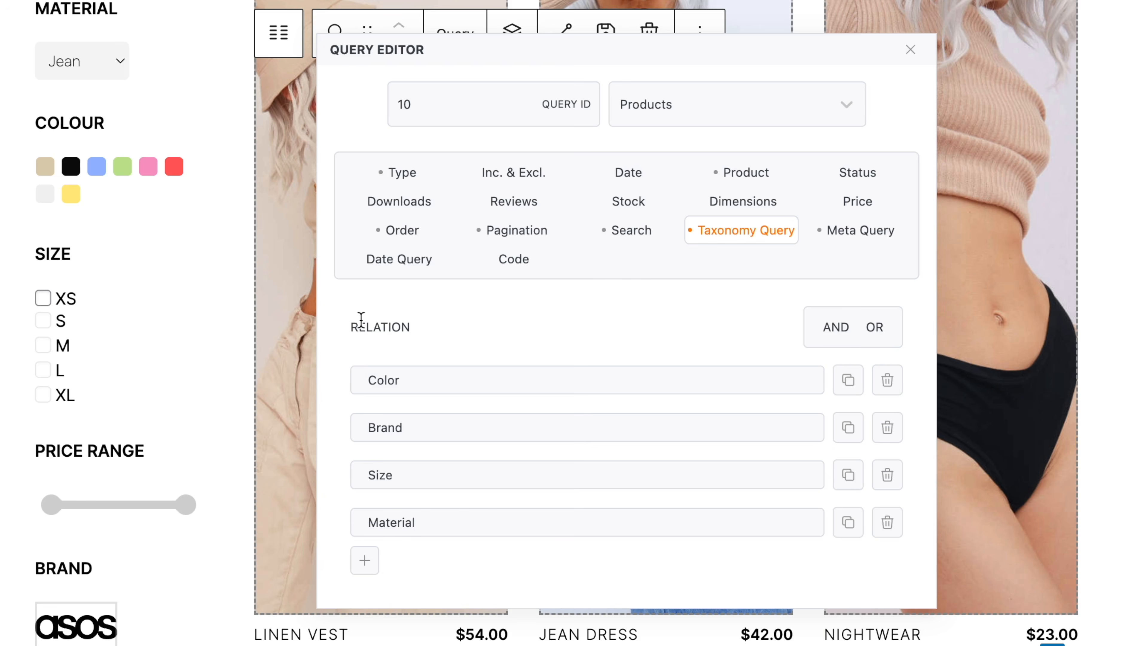
Step: Examine the Price entry of the meta query and return to the list of meta queries
{"action": "left_click", "coordinate": [830, 230]}
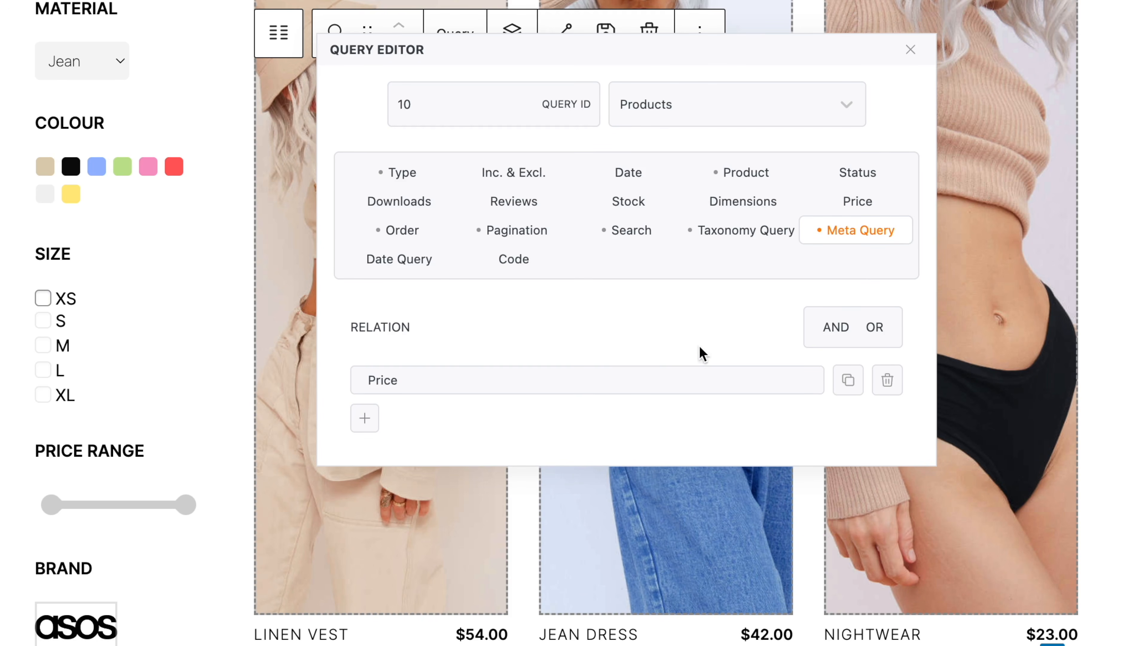
{"action": "left_click", "coordinate": [657, 381]}
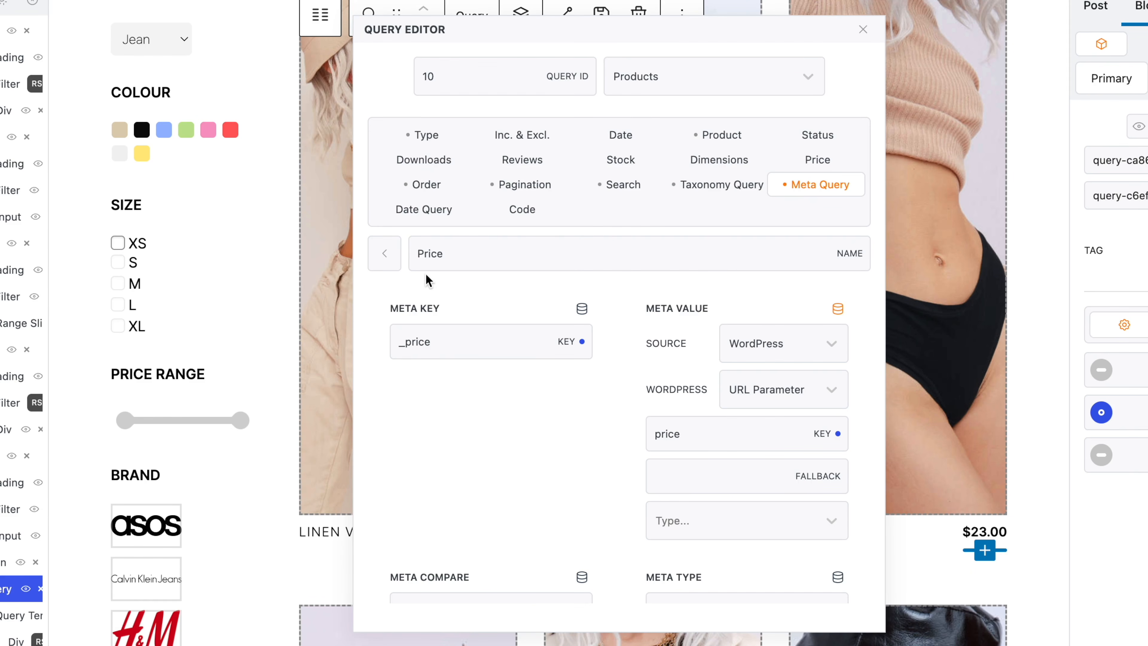
{"action": "left_click", "coordinate": [388, 256]}
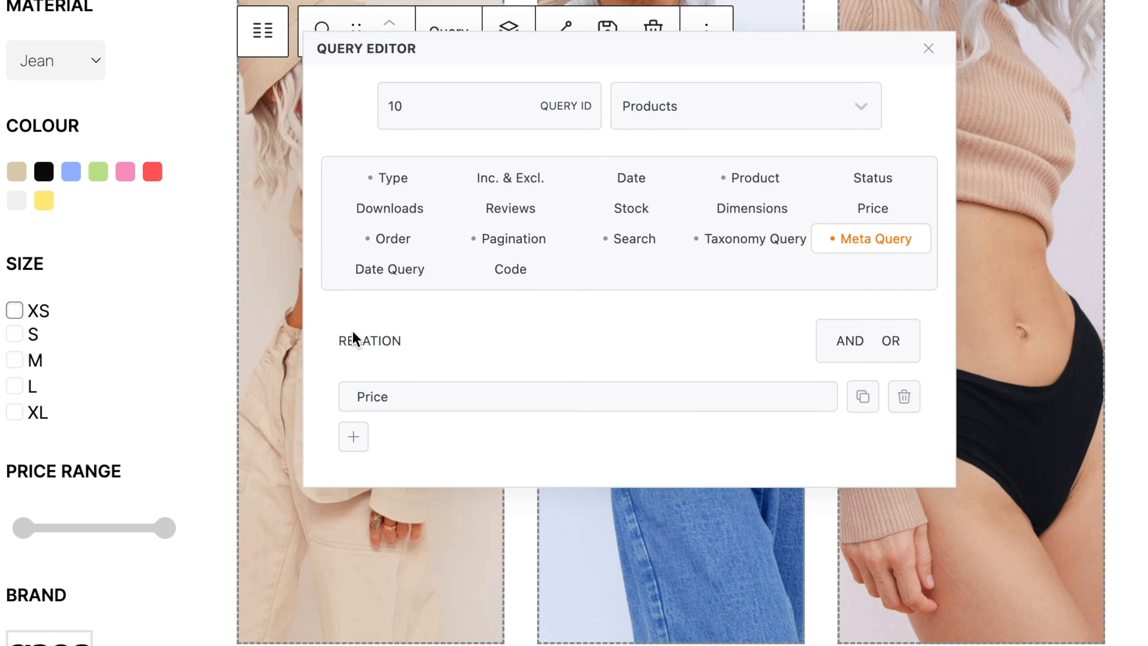
Step: Open the query's search keyword settings and search the La Boutique shop for "bucket hat"
{"action": "left_click", "coordinate": [601, 245]}
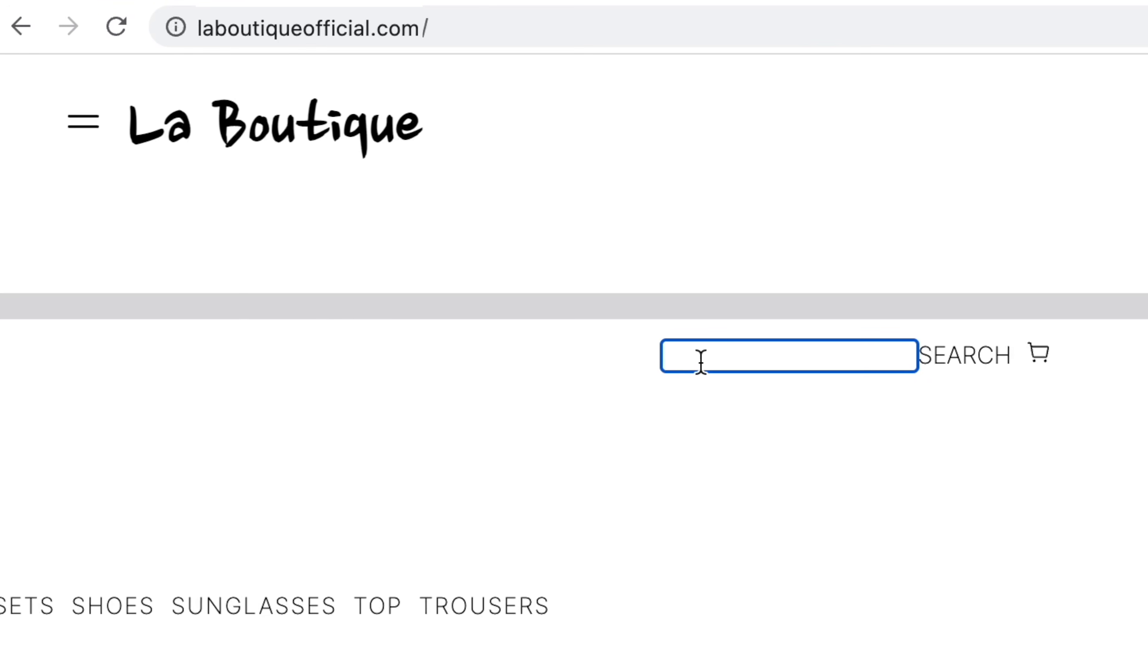
{"action": "type", "text": "bucke"}
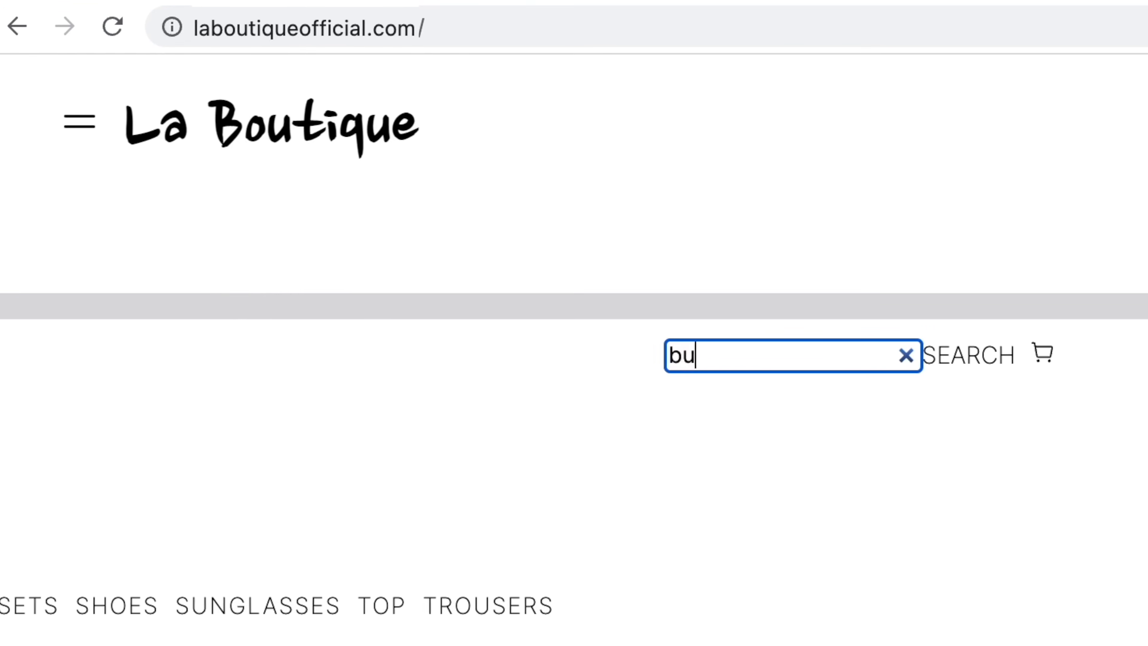
{"action": "type", "text": "t h"}
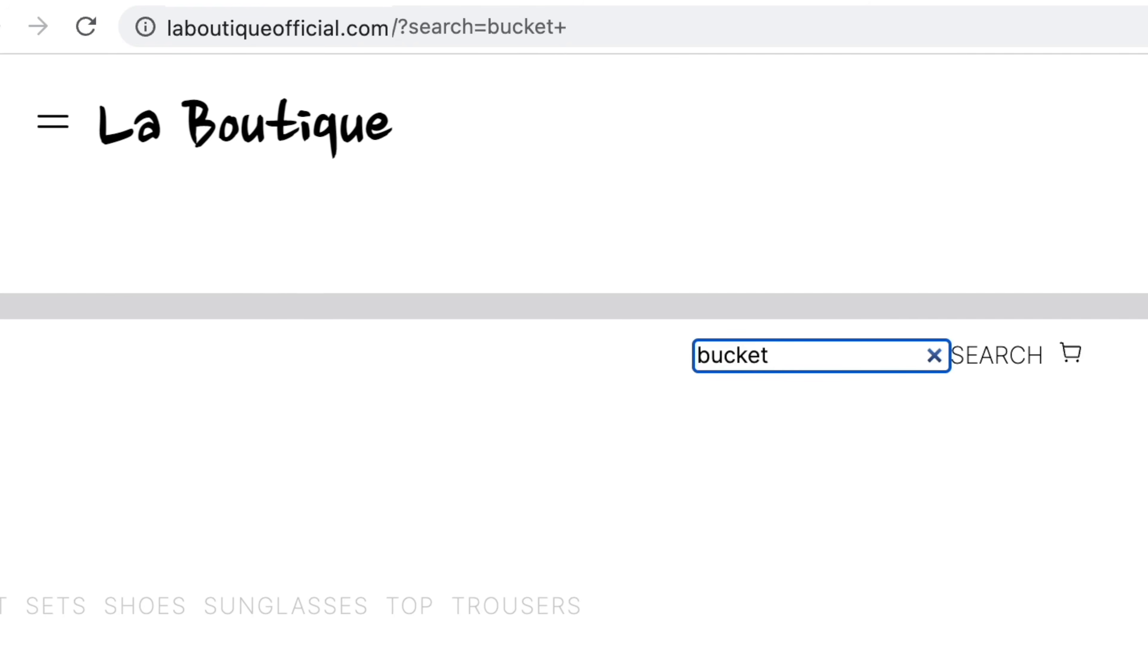
{"action": "type", "text": "at"}
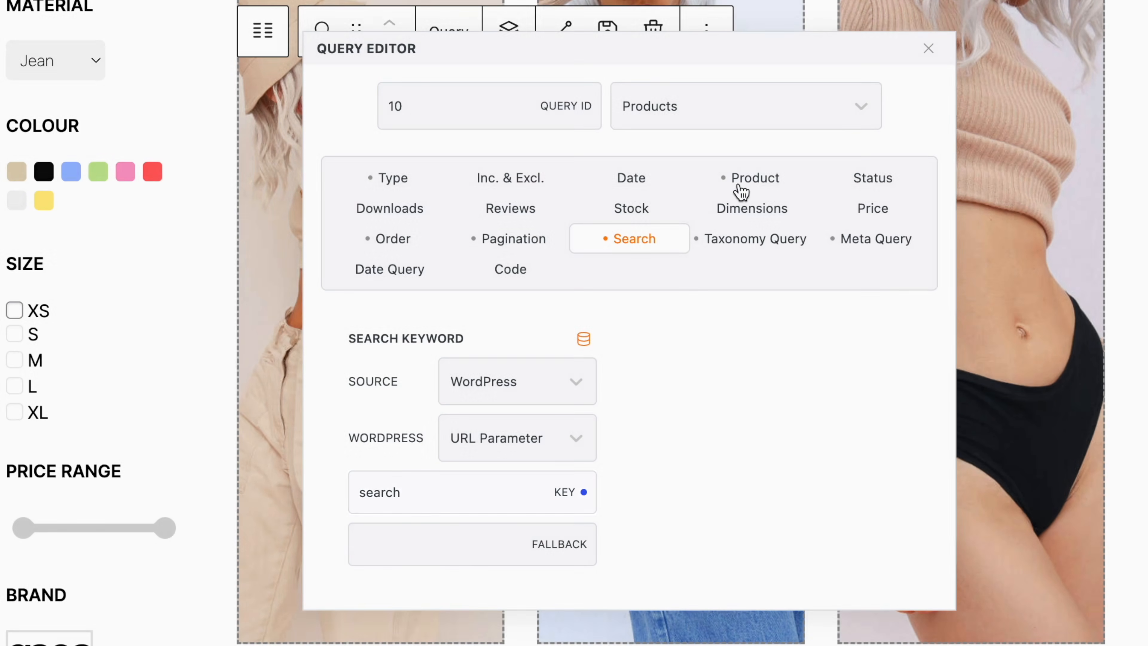
Step: Examine the query's Product category settings, the Material entry of its taxonomy query, and the taxonomies available for it
{"action": "left_click", "coordinate": [741, 183]}
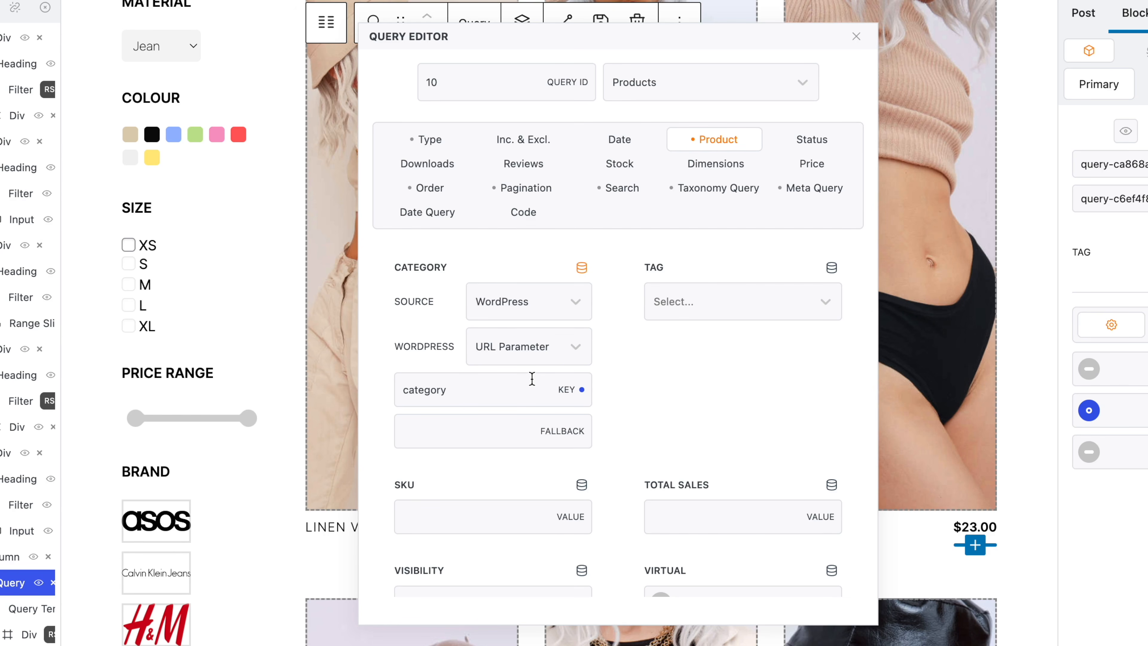
{"action": "left_click", "coordinate": [714, 199]}
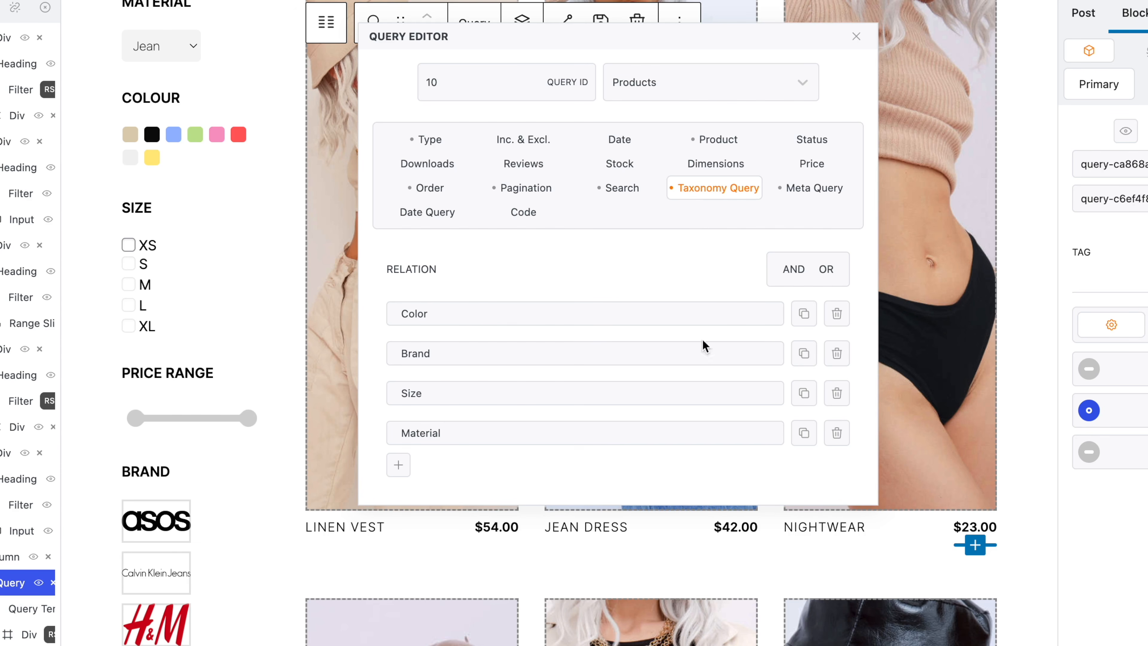
{"action": "left_click", "coordinate": [703, 434]}
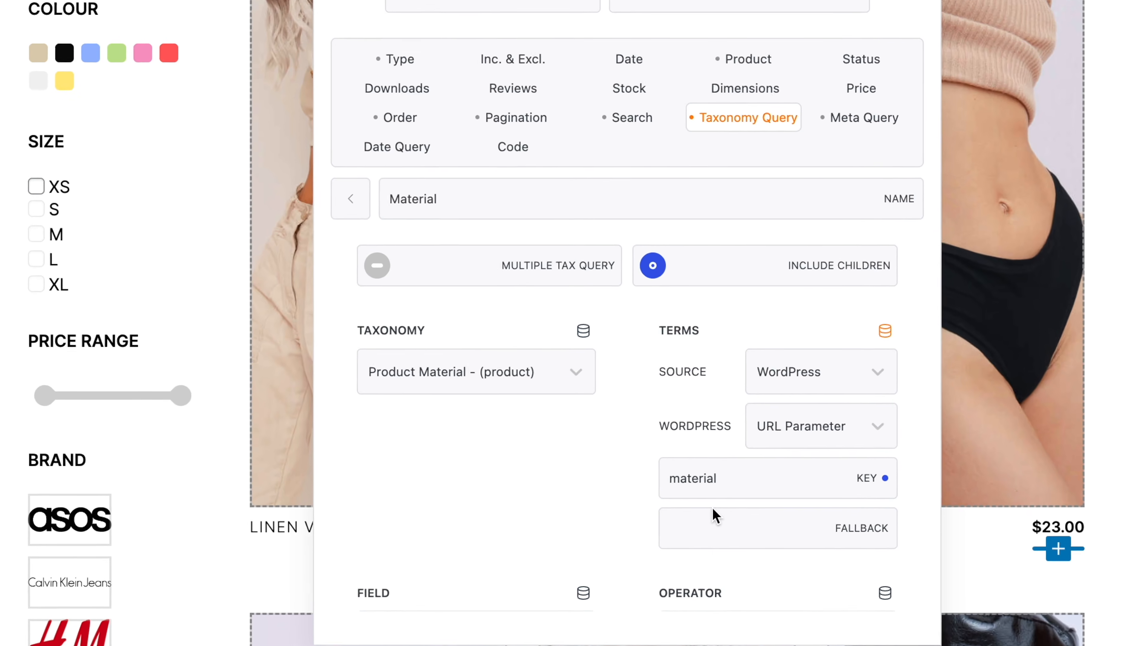
{"action": "left_click", "coordinate": [580, 414]}
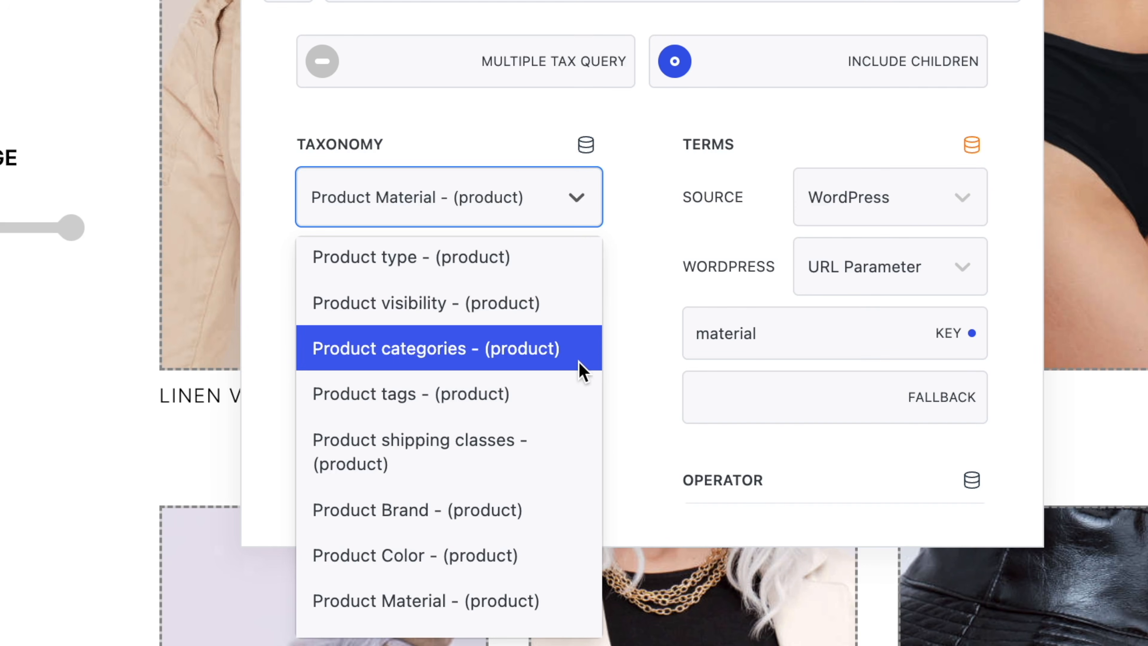
{"action": "scroll", "coordinate": [581, 371], "scroll_direction": "down", "scroll_amount": 1}
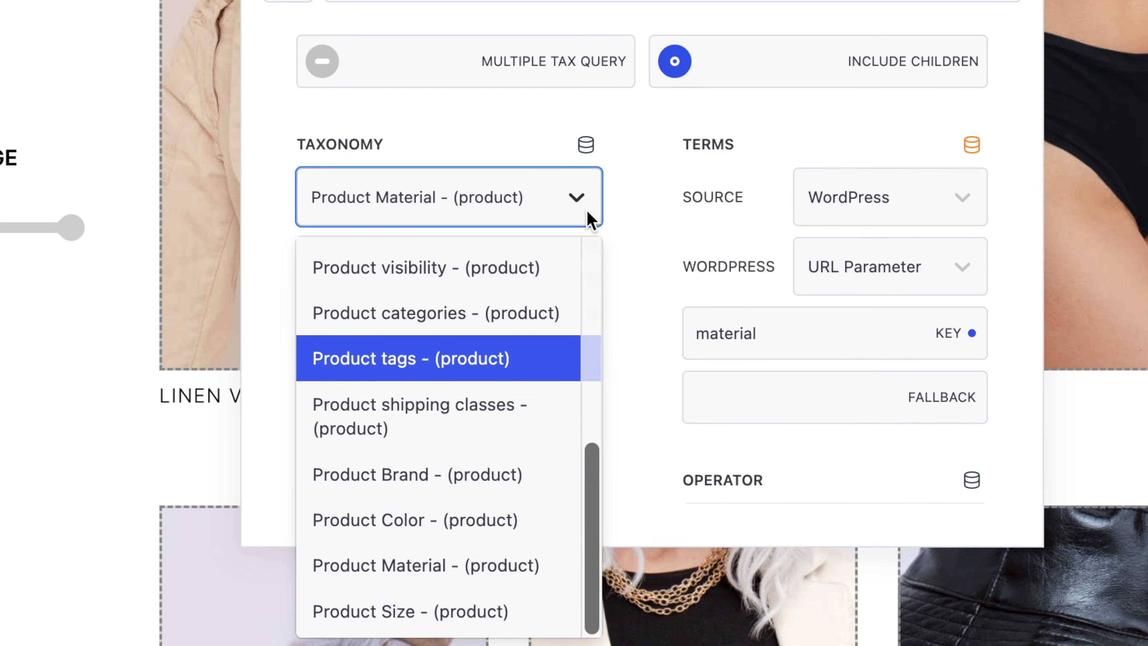
{"action": "left_click", "coordinate": [586, 220]}
Step: Return to the taxonomy query list, examine the Color entry's taxonomy, terms and field settings, and close the query editor
{"action": "left_click", "coordinate": [310, 86]}
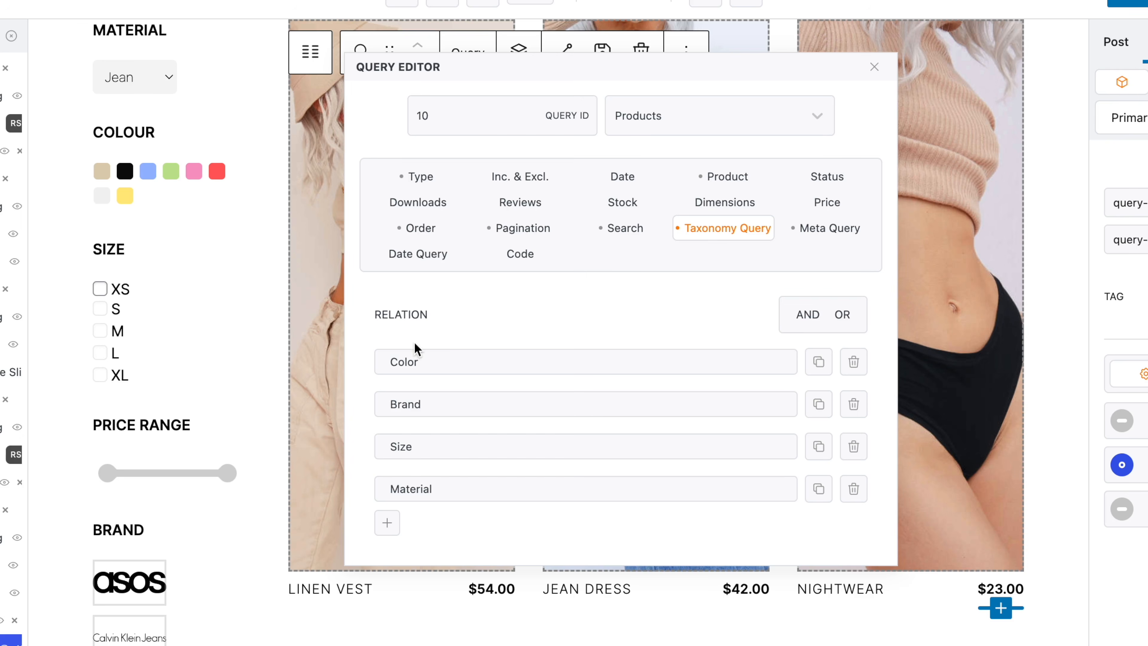
{"action": "left_click", "coordinate": [414, 361]}
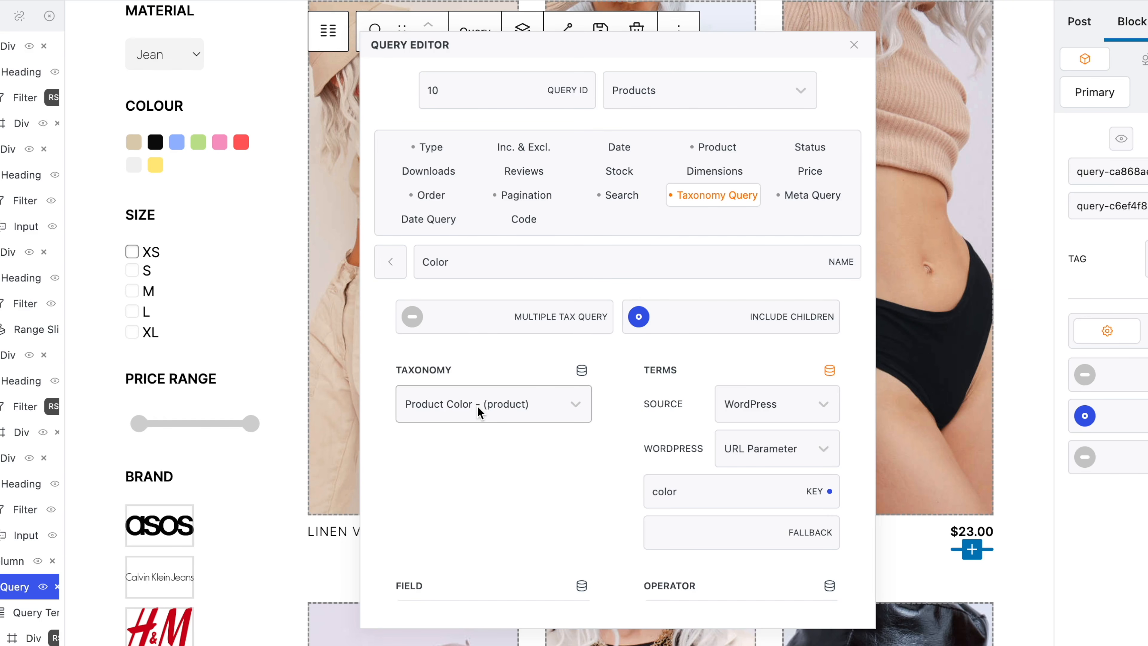
{"action": "scroll", "coordinate": [494, 579], "scroll_direction": "down", "scroll_amount": 1}
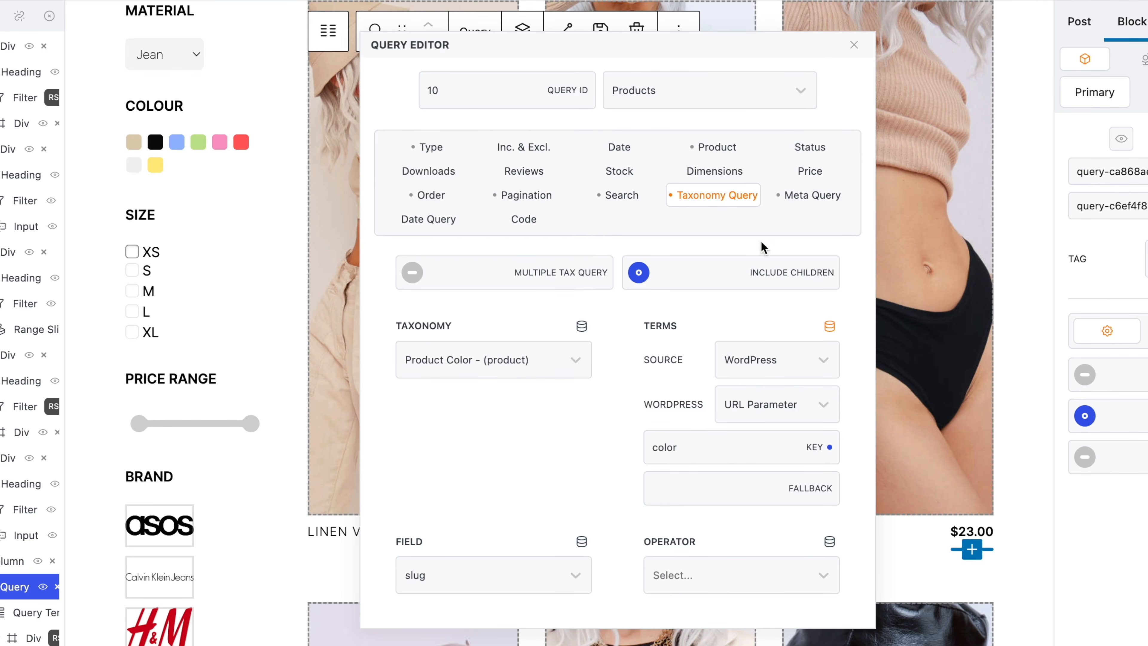
{"action": "left_click", "coordinate": [854, 45]}
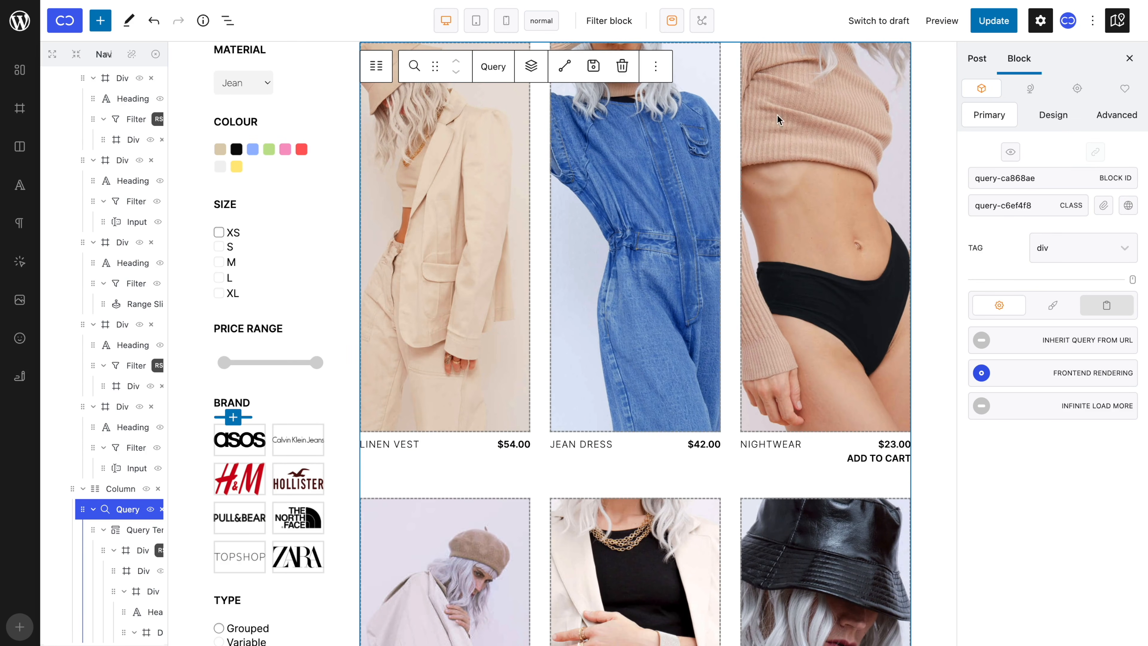
Step: Insert a Filter block into the div that wraps the shop layout and review its empty filter editor settings
{"action": "scroll", "coordinate": [351, 284], "scroll_direction": "up", "scroll_amount": 2}
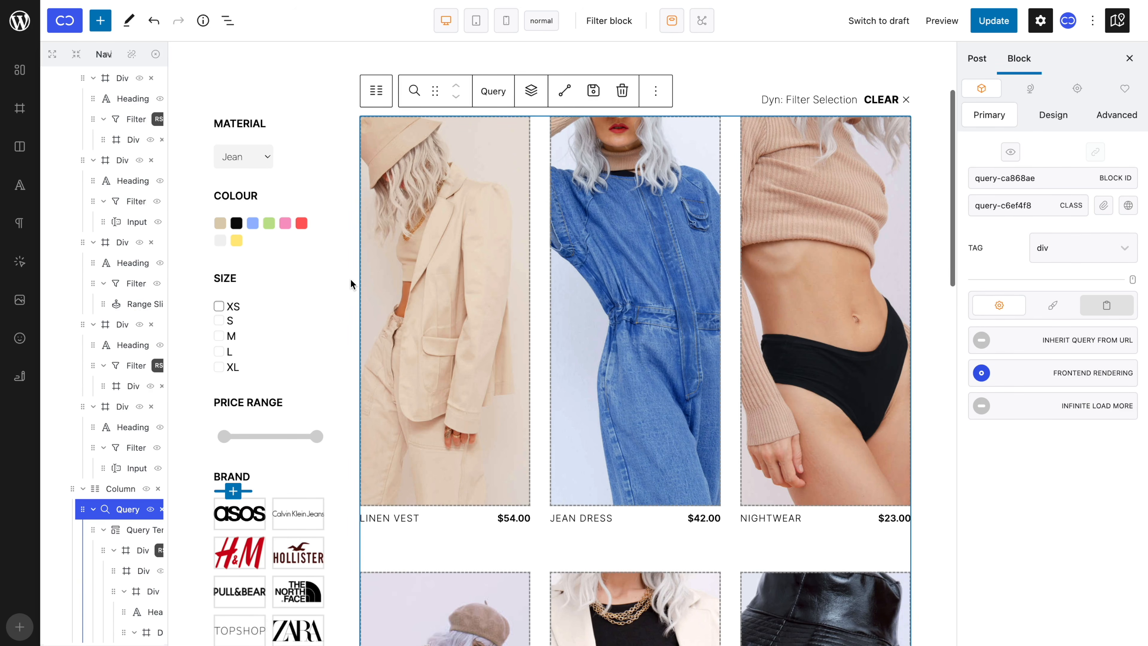
{"action": "left_click", "coordinate": [310, 97]}
{"action": "left_click", "coordinate": [295, 68]}
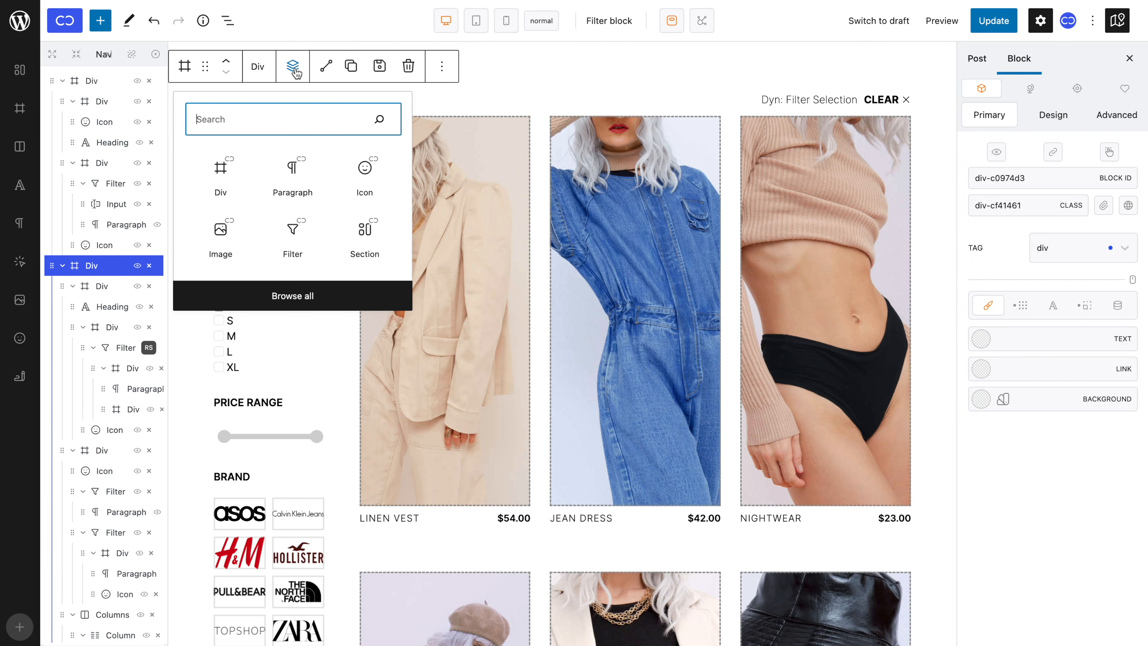
{"action": "left_click", "coordinate": [296, 230]}
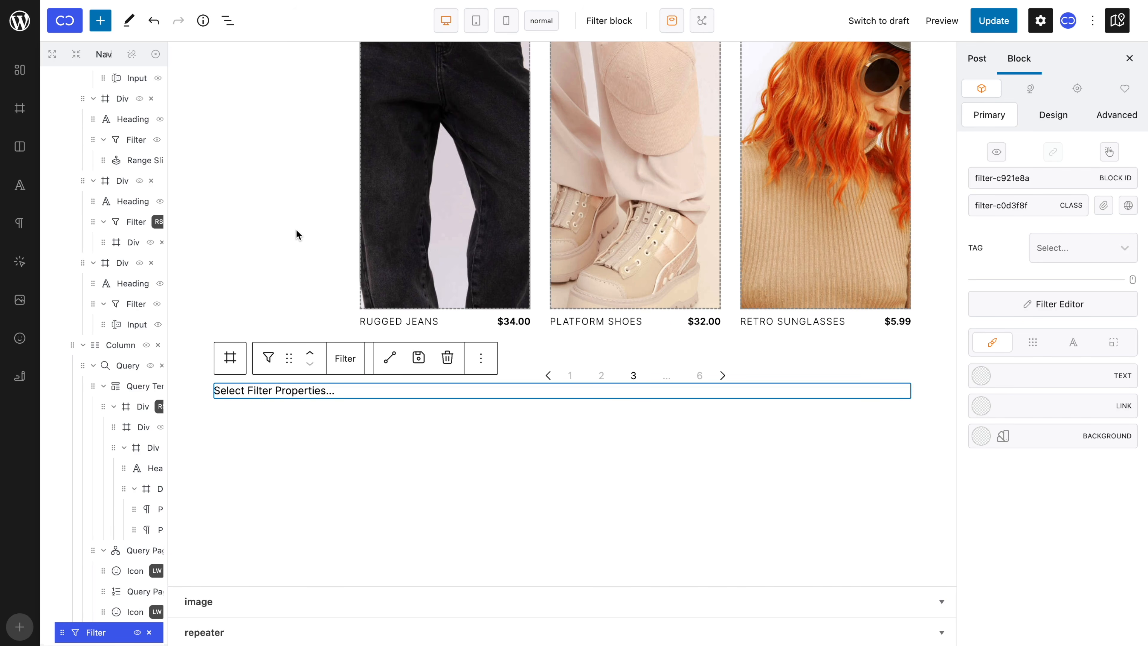
{"action": "left_click", "coordinate": [993, 301]}
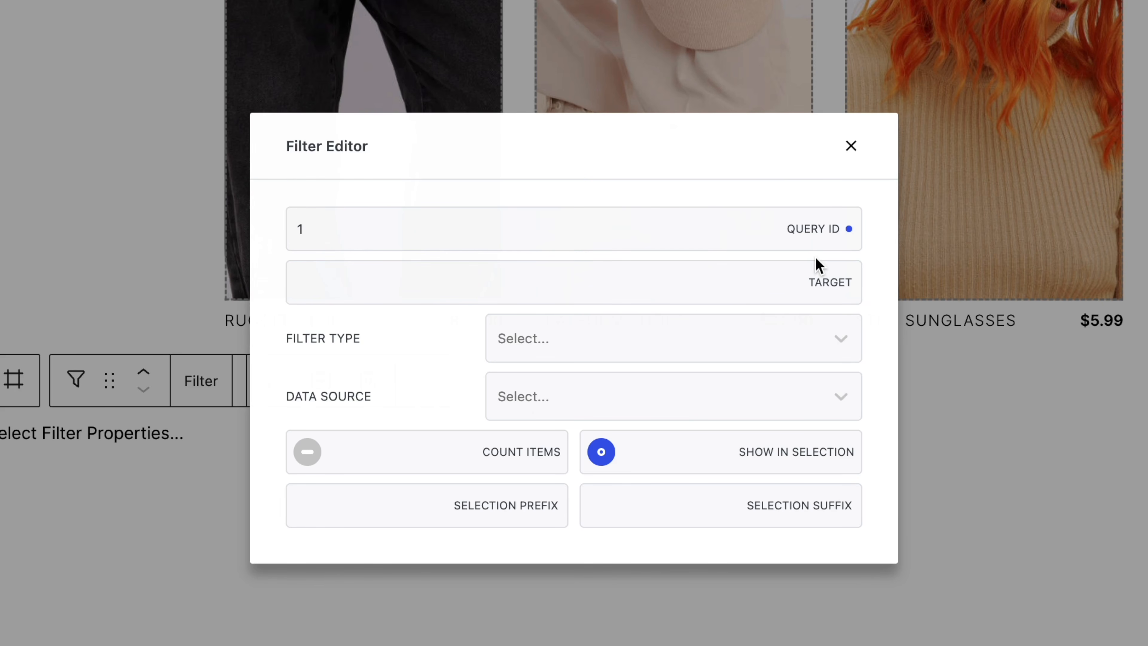
{"action": "left_click", "coordinate": [851, 145]}
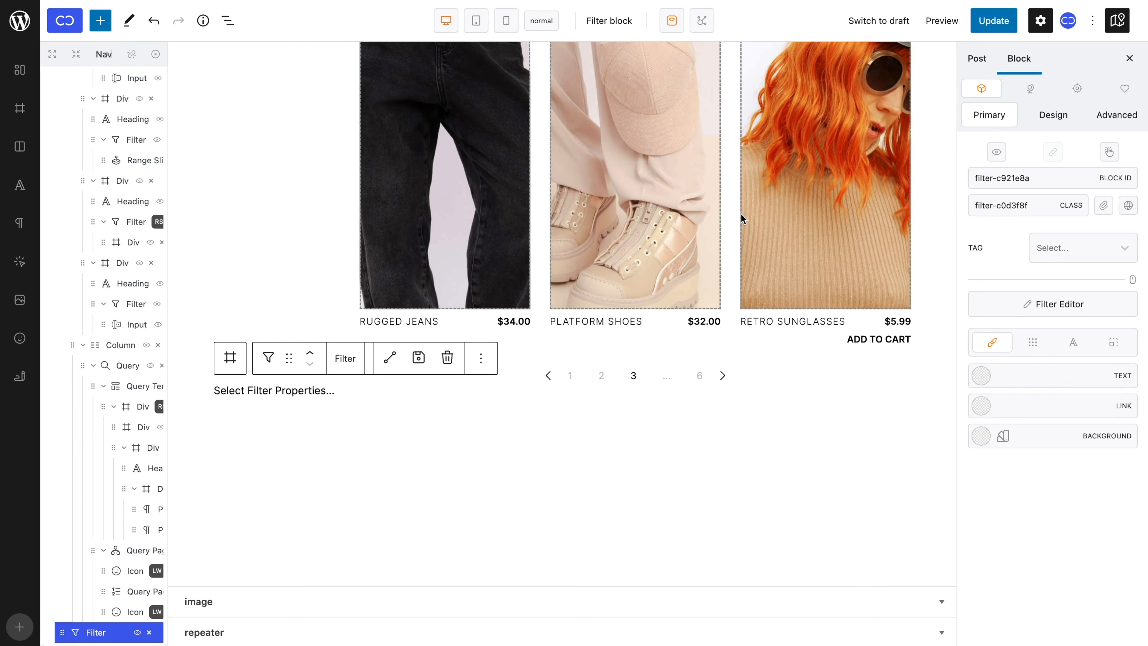
Step: Select the product listing's parent Query block and check the query ID in its query editor
{"action": "left_click", "coordinate": [732, 218]}
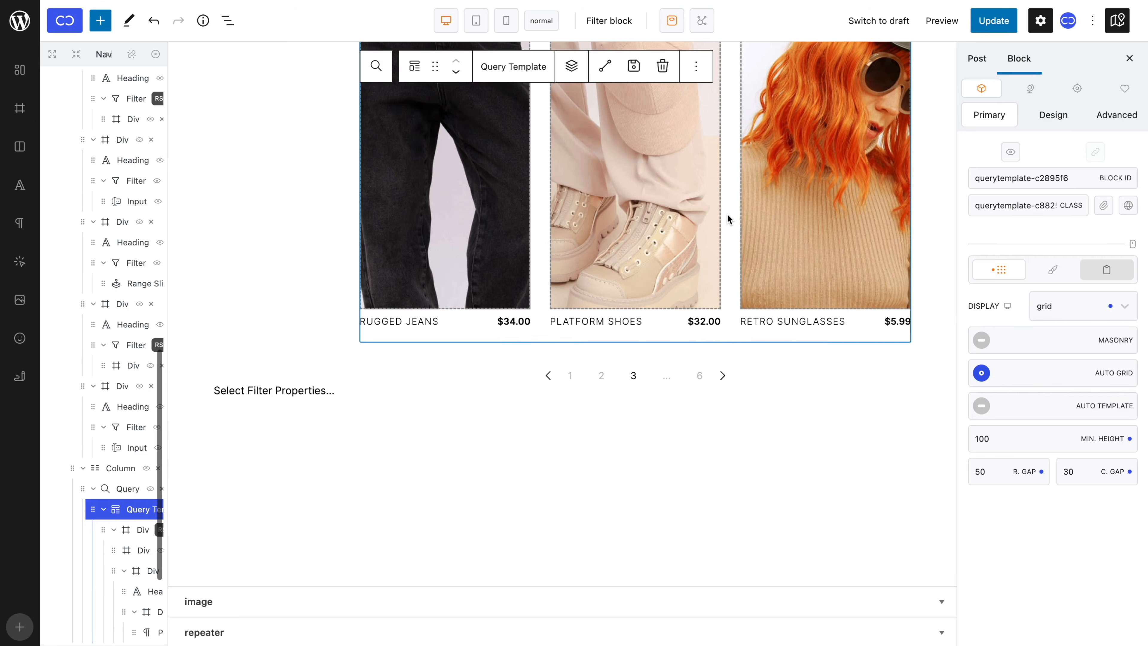
{"action": "left_click", "coordinate": [388, 68]}
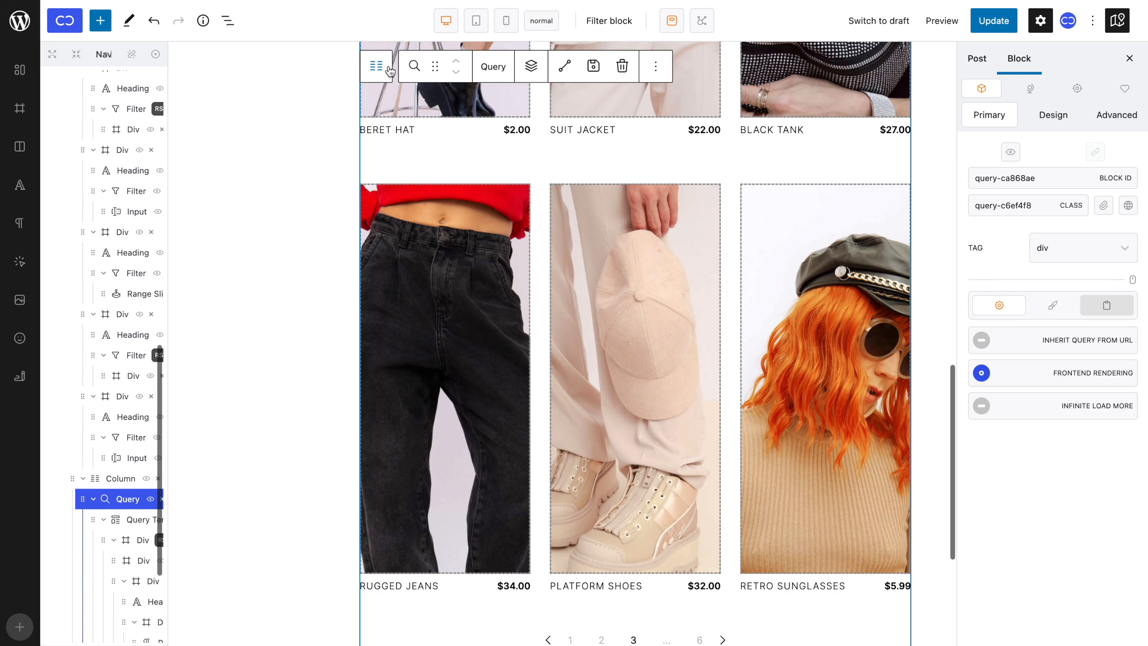
{"action": "left_click", "coordinate": [1105, 306]}
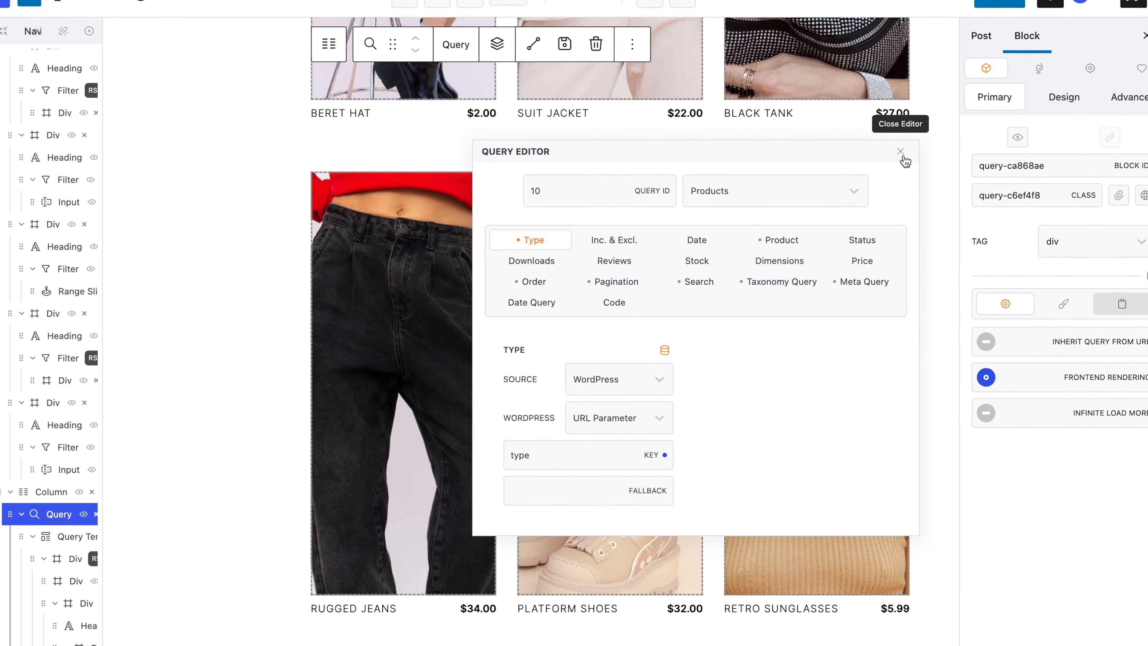
{"action": "left_click", "coordinate": [900, 152]}
{"action": "scroll", "coordinate": [899, 158], "scroll_direction": "down", "scroll_amount": 5}
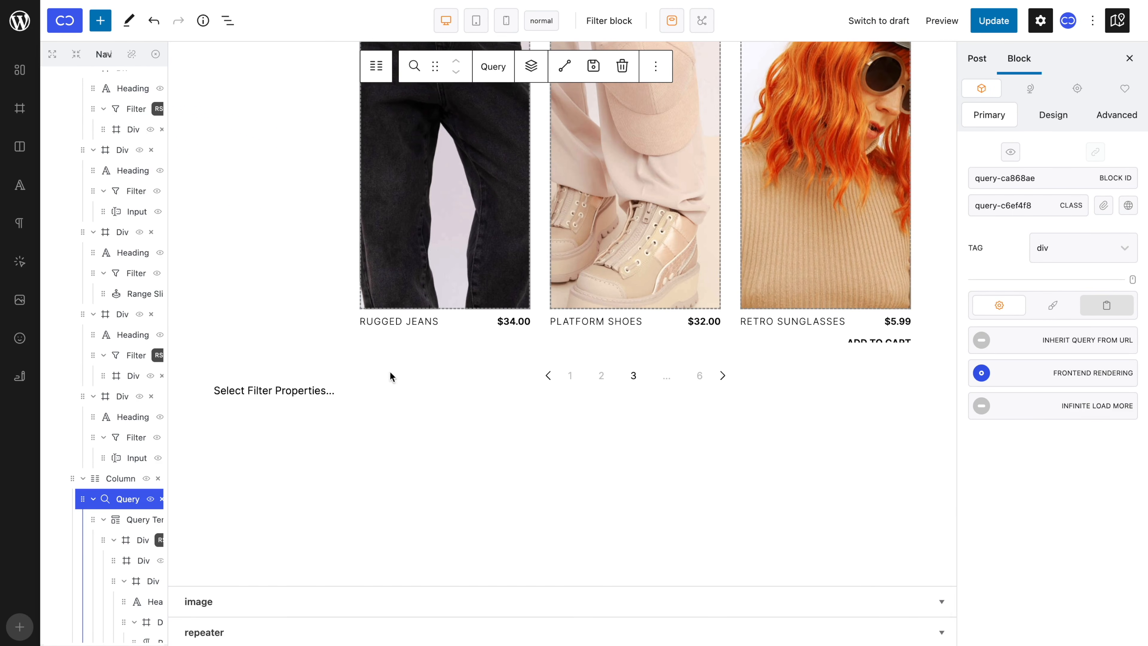
Step: Set the new Filter block's query ID to 10 and its target to color
{"action": "left_click", "coordinate": [330, 390]}
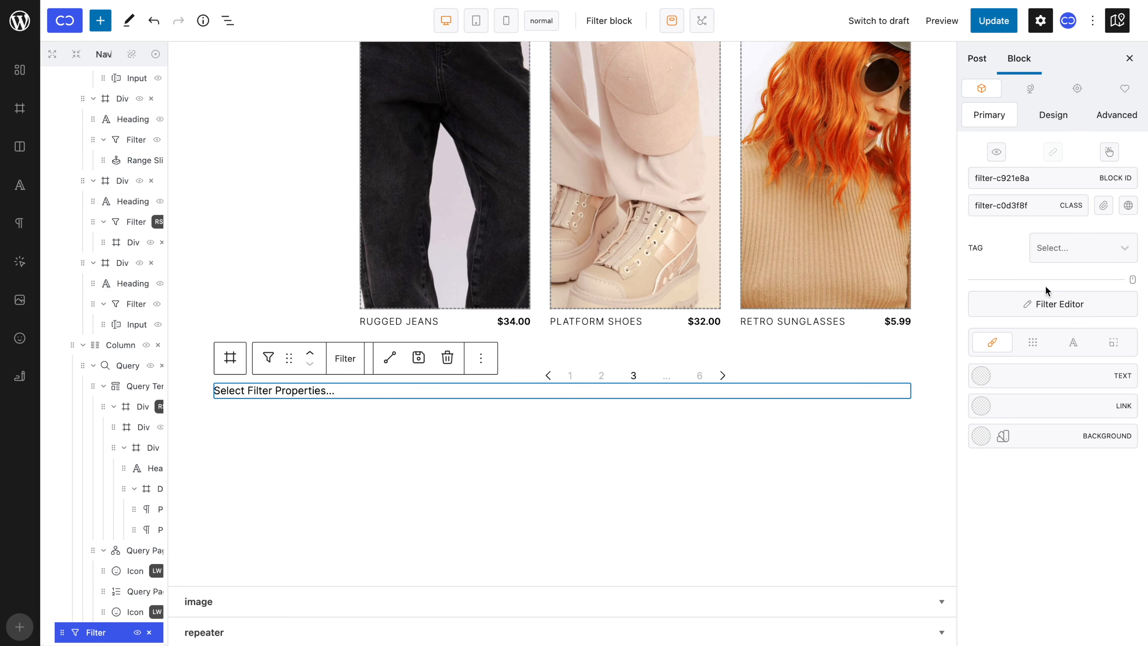
{"action": "left_click", "coordinate": [1049, 299]}
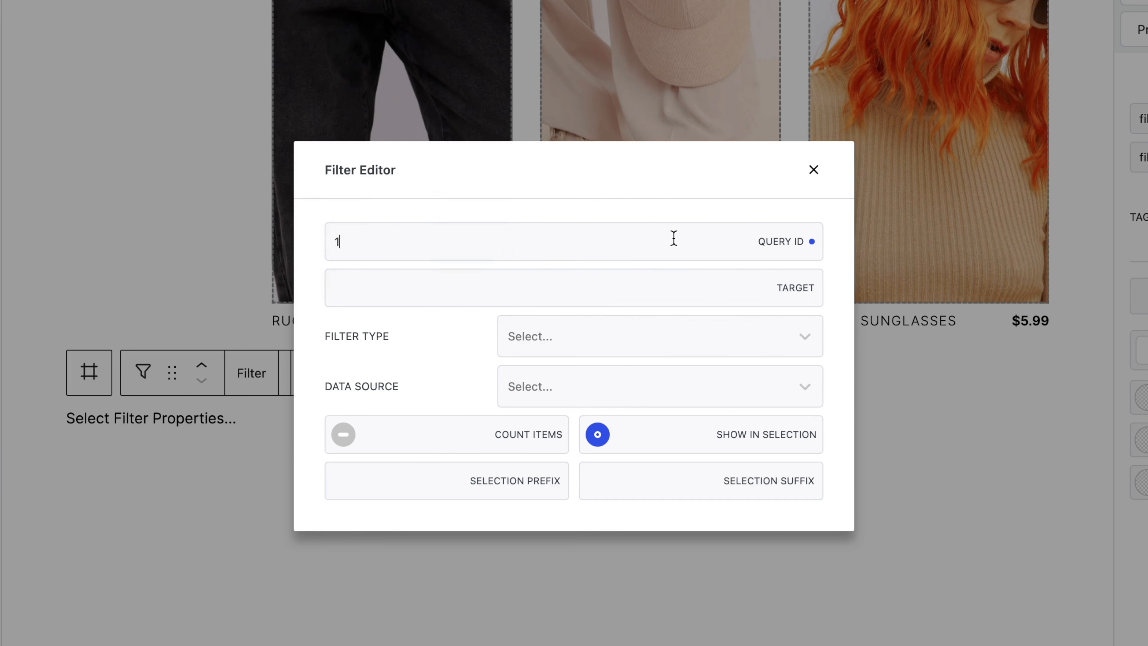
{"action": "type", "text": "0"}
{"action": "key", "text": "Tab"}
{"action": "left_click", "coordinate": [648, 281]}
{"action": "type", "text": "color"}
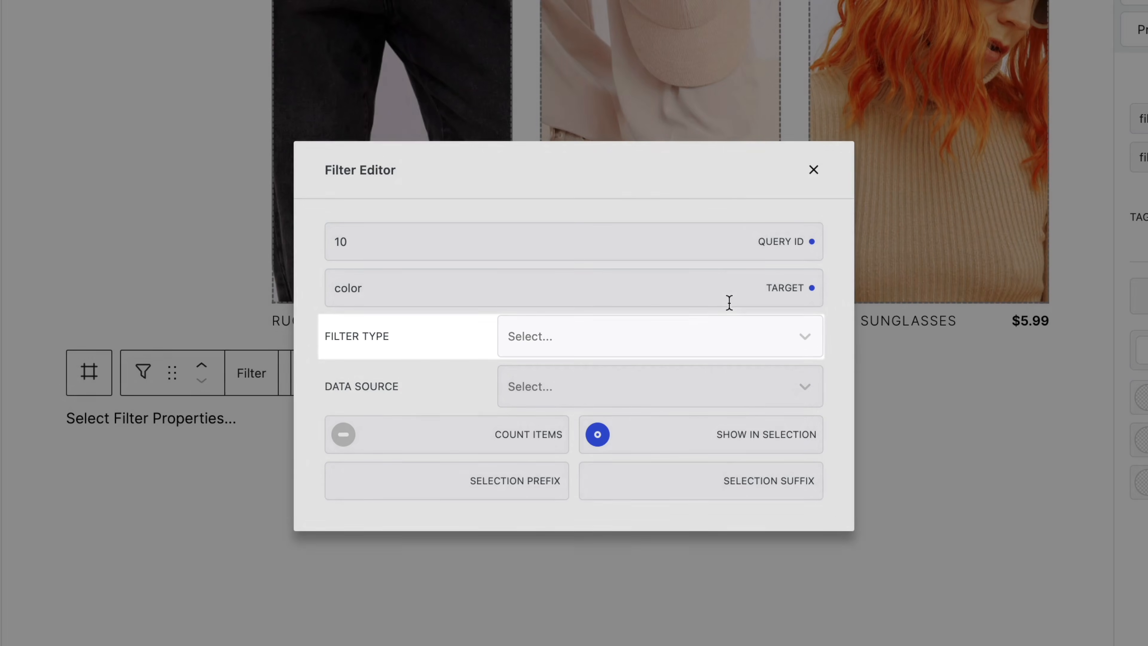
Step: Open the new filter's type choices and filter the sample movie listing by the actor Nicolas Cage
{"action": "left_click", "coordinate": [744, 332]}
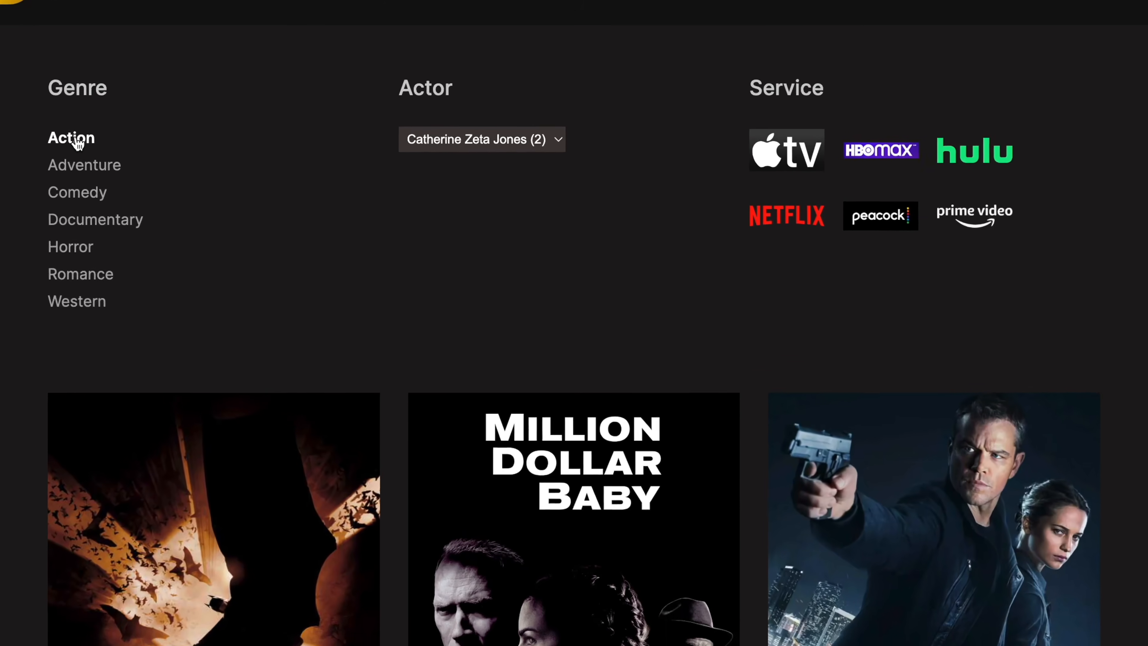
{"action": "left_click", "coordinate": [505, 140]}
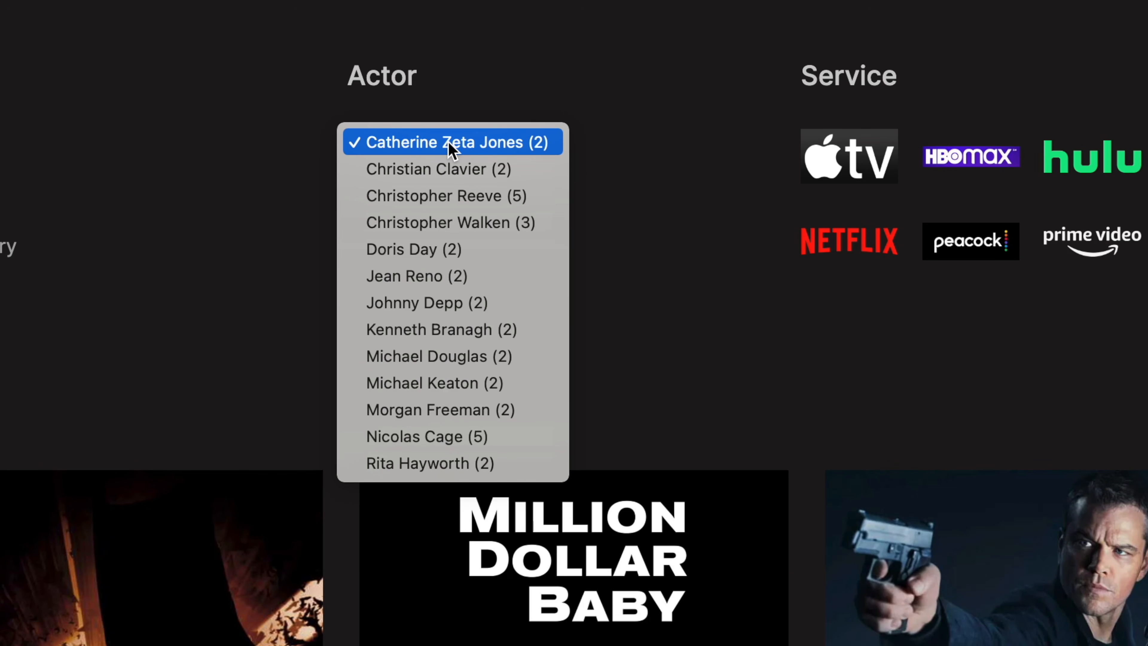
{"action": "left_click", "coordinate": [451, 437]}
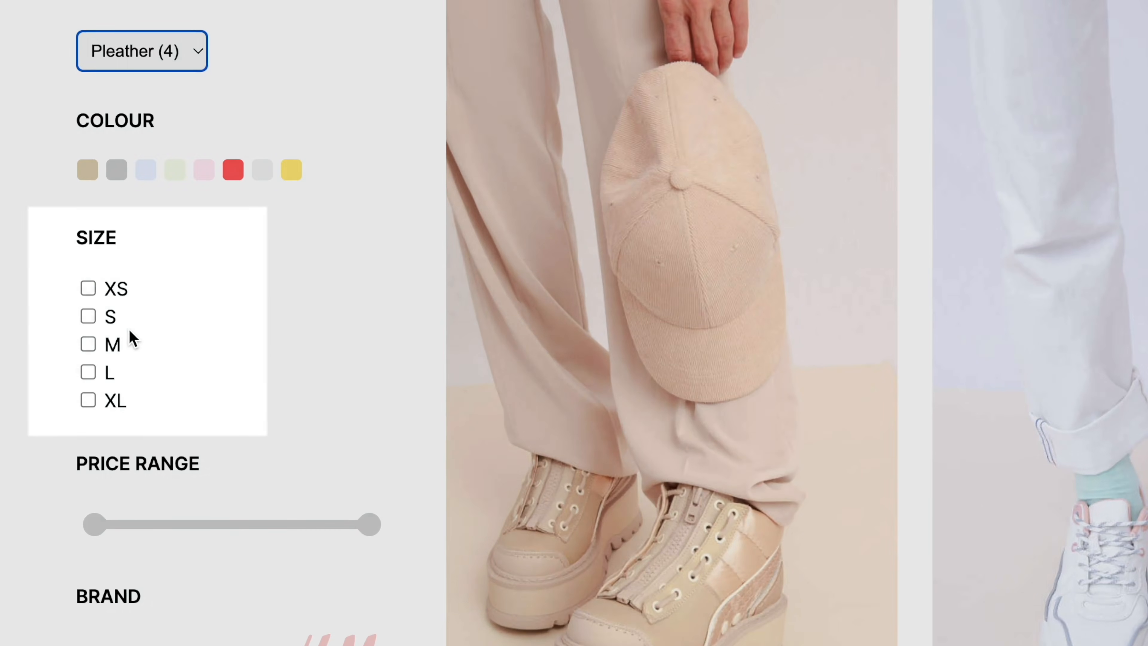
Step: Filter the sample shop by size, by the white and black colours, and by a lower maximum price
{"action": "left_click", "coordinate": [67, 382]}
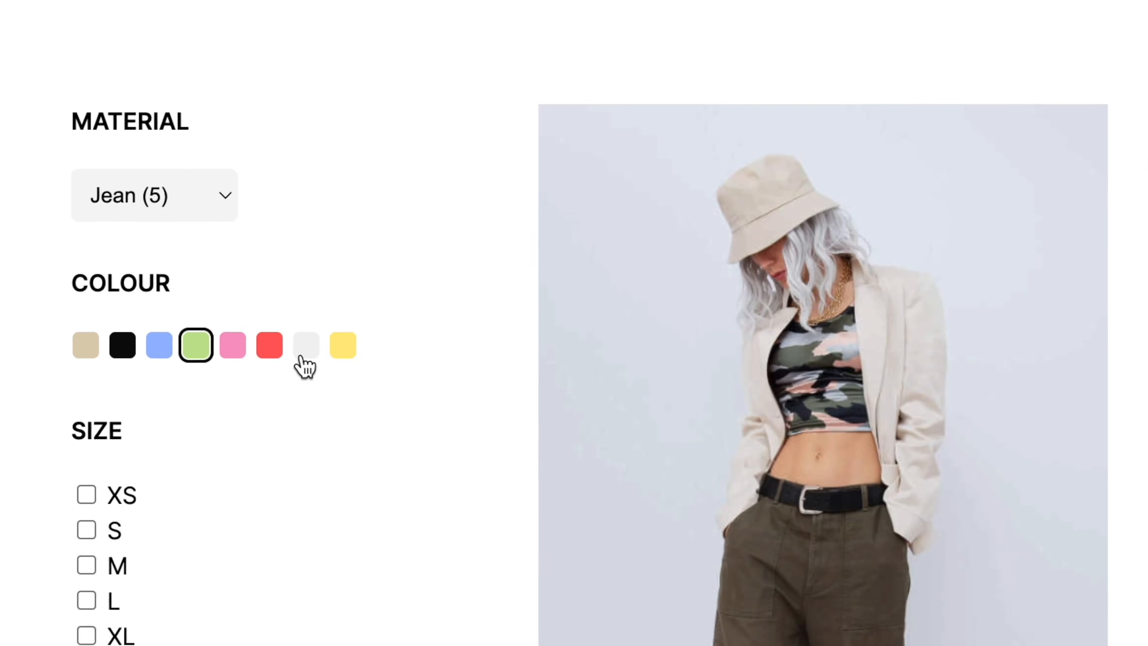
{"action": "left_click", "coordinate": [312, 357]}
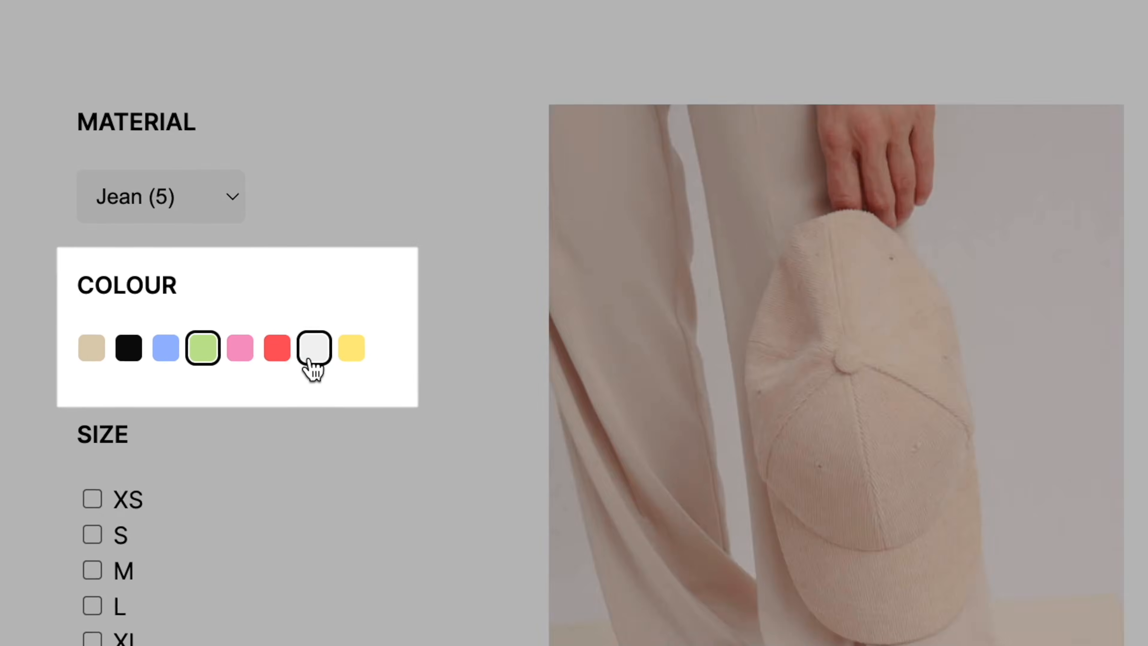
{"action": "left_click", "coordinate": [129, 348]}
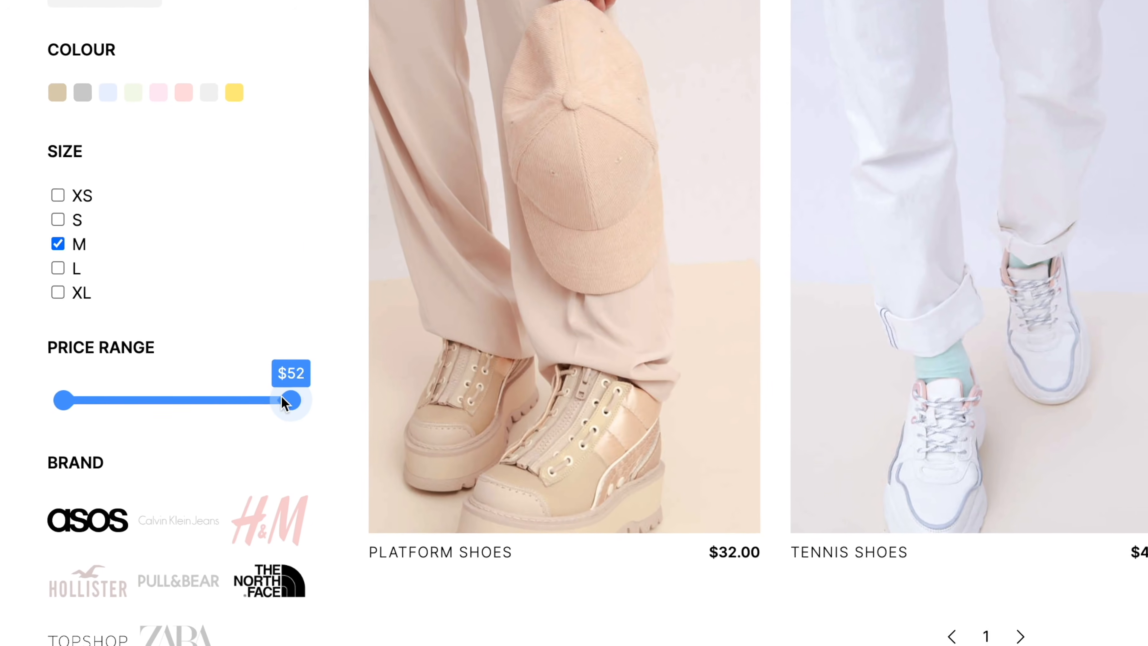
{"action": "left_click_drag", "start_coordinate": [290, 398], "coordinate": [142, 381]}
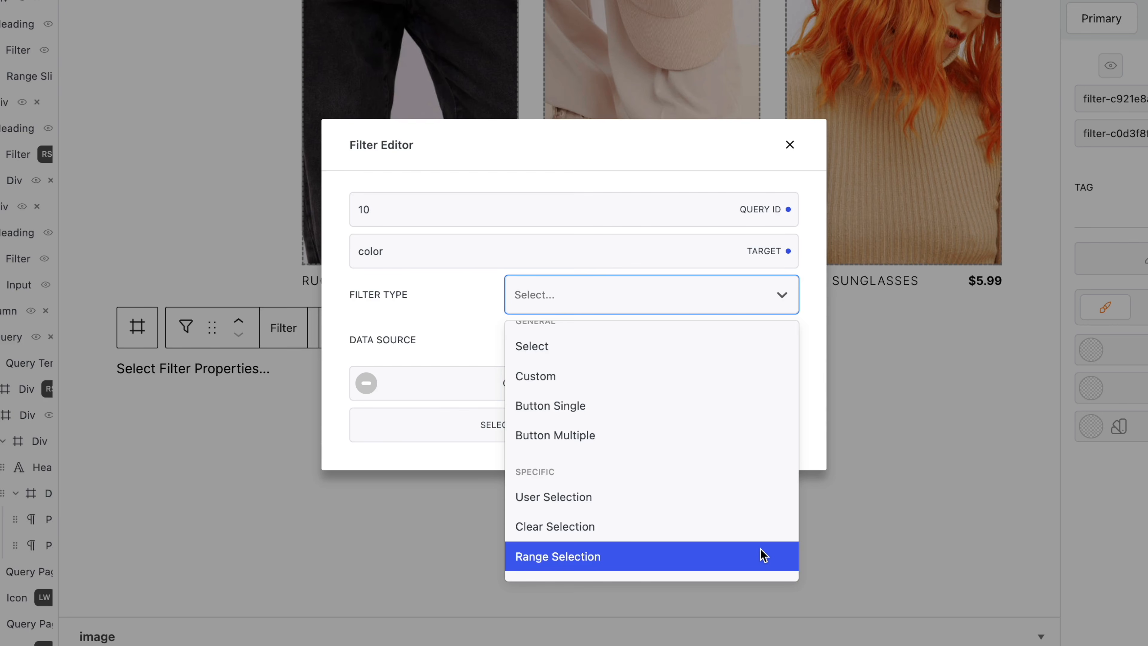
Step: Set the new filter's type to Select and its data source to Static
{"action": "scroll", "coordinate": [762, 551], "scroll_direction": "up", "scroll_amount": 1}
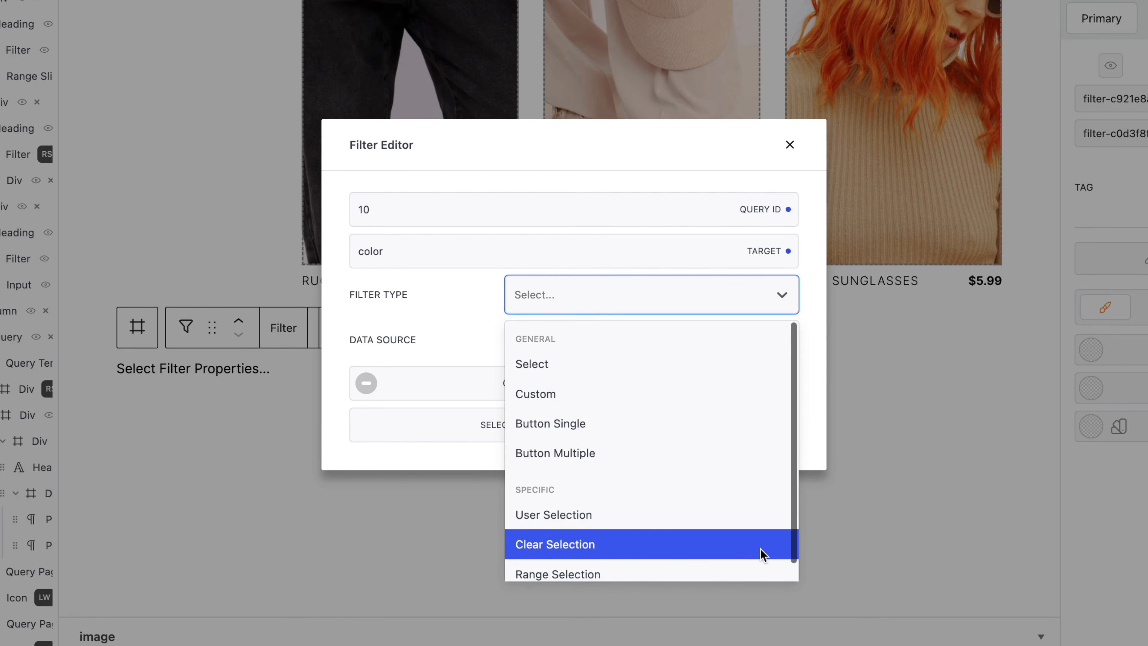
{"action": "left_click", "coordinate": [724, 367]}
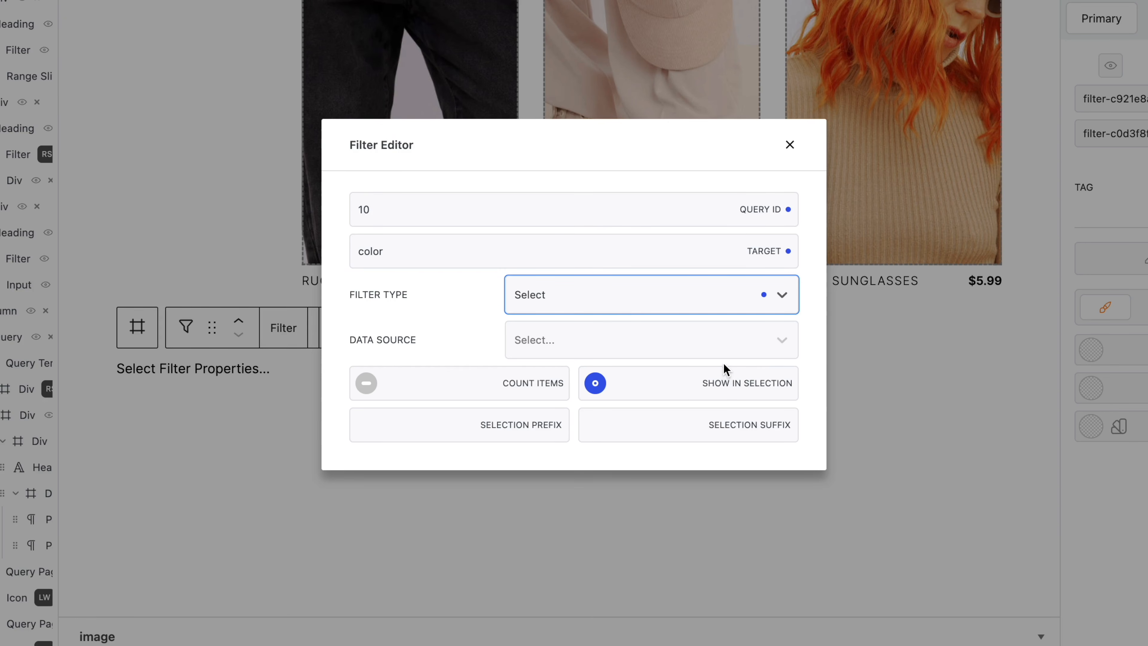
{"action": "left_click", "coordinate": [725, 354]}
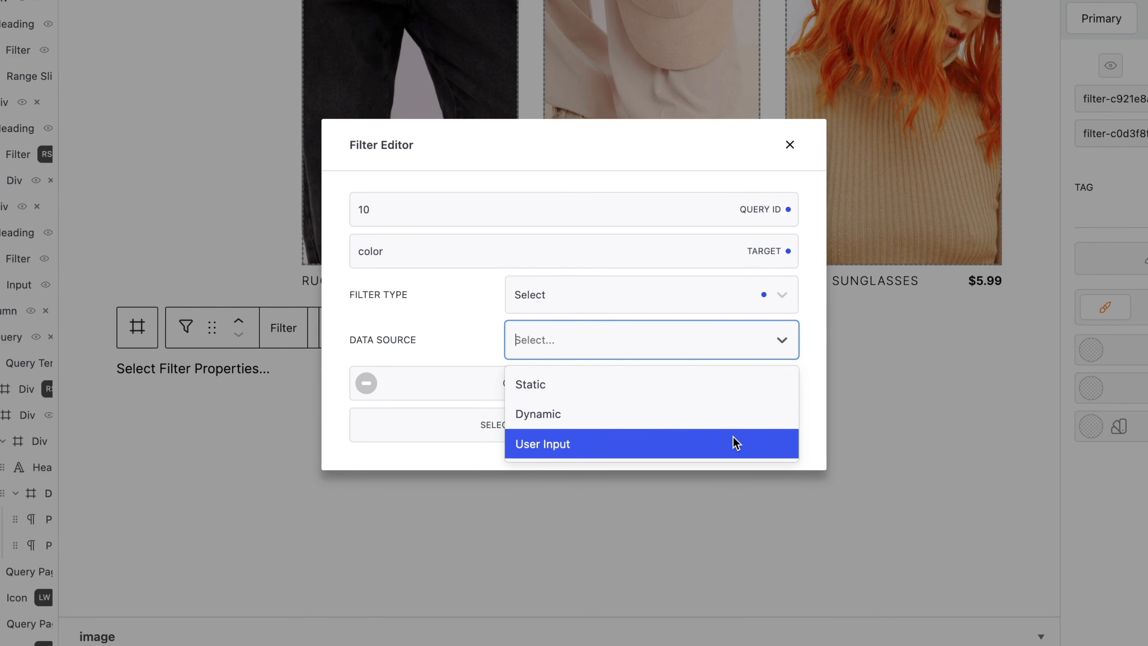
{"action": "left_click", "coordinate": [730, 384]}
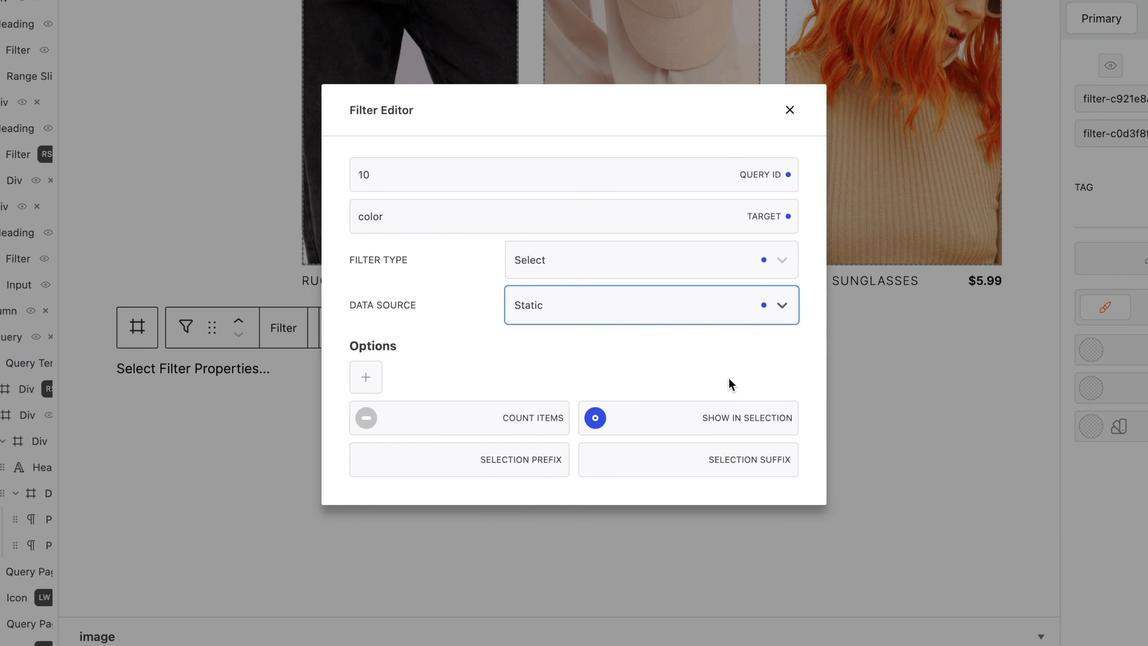
Step: Add two static options to the filter and give the first one the label "On sale" and the value "true"
{"action": "left_click", "coordinate": [370, 382]}
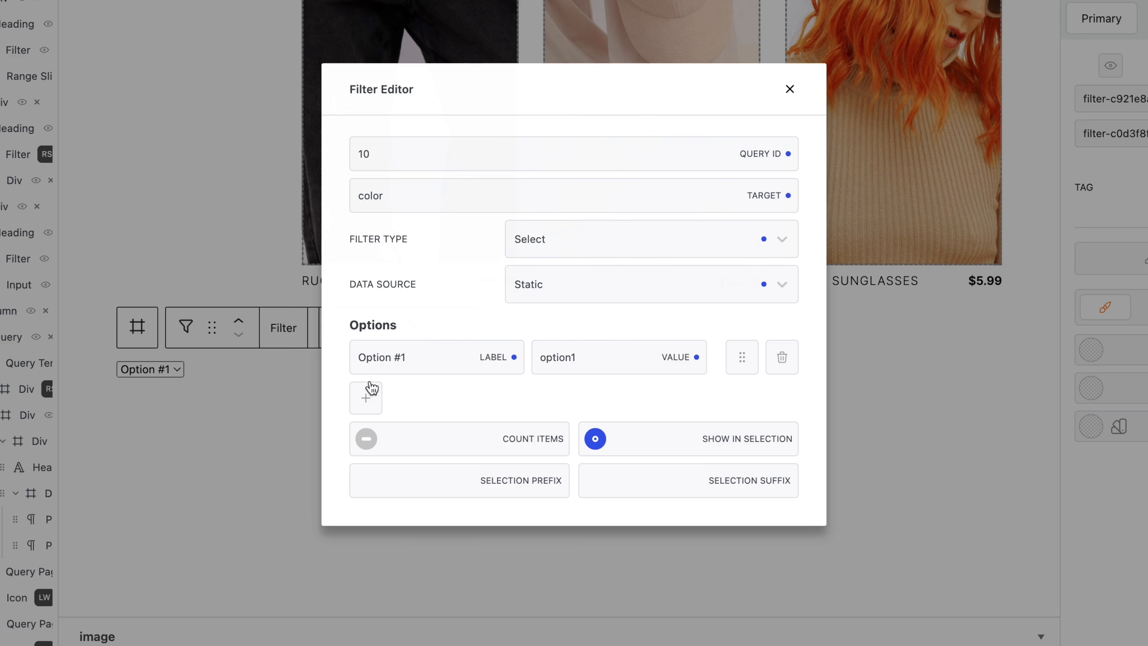
{"action": "left_click", "coordinate": [371, 389]}
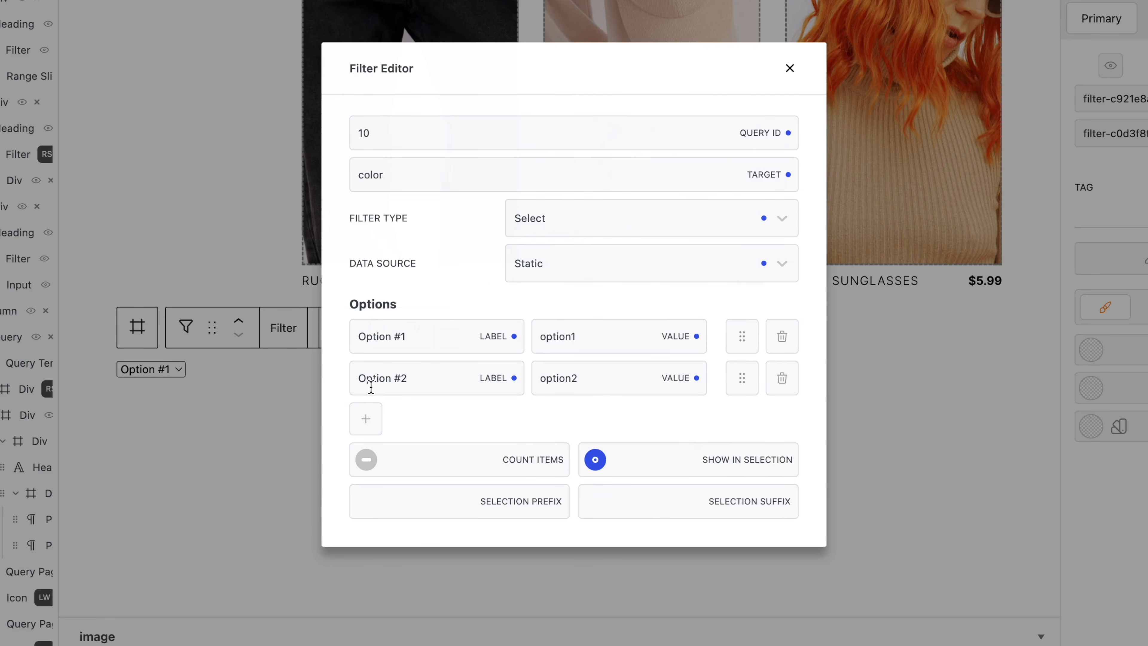
{"action": "left_click", "coordinate": [413, 342]}
{"action": "key", "text": "ctrl+a"}
{"action": "type", "text": "On sale"}
{"action": "double_click", "coordinate": [552, 336]}
{"action": "type", "text": "true"}
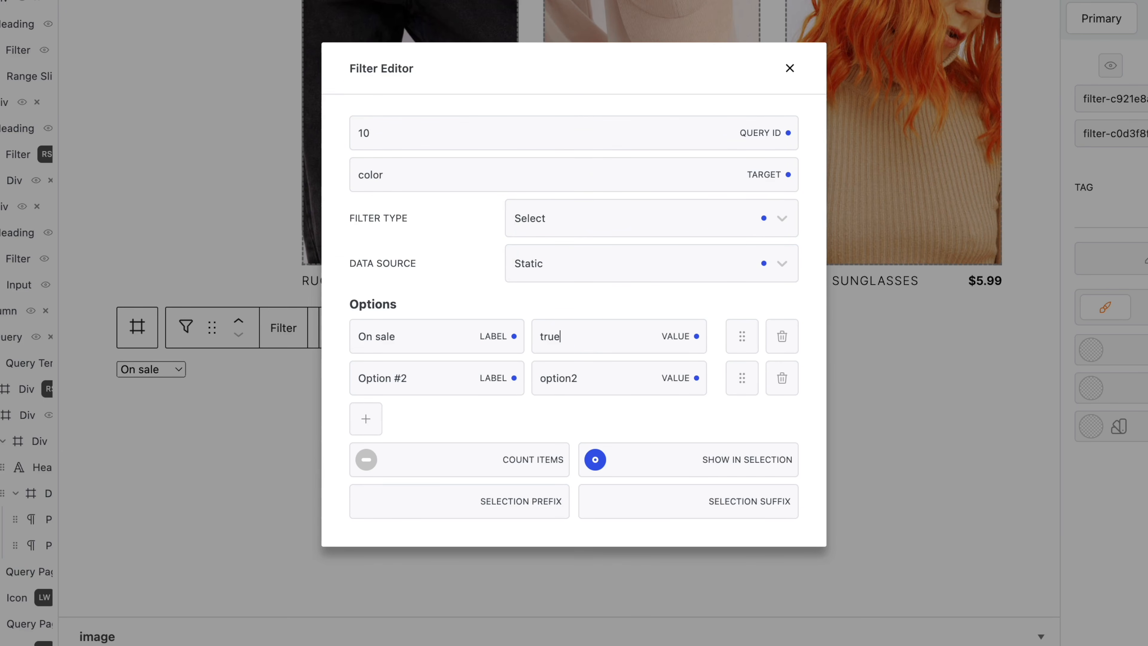
Step: Label the second static option "Not on sale" with the value "false", close the filter settings and check the choices in the select
{"action": "left_click", "coordinate": [443, 369]}
{"action": "key", "text": "ctrl+a"}
{"action": "type", "text": "Not on sale"}
{"action": "double_click", "coordinate": [582, 366]}
{"action": "type", "text": "false"}
{"action": "left_click", "coordinate": [794, 84]}
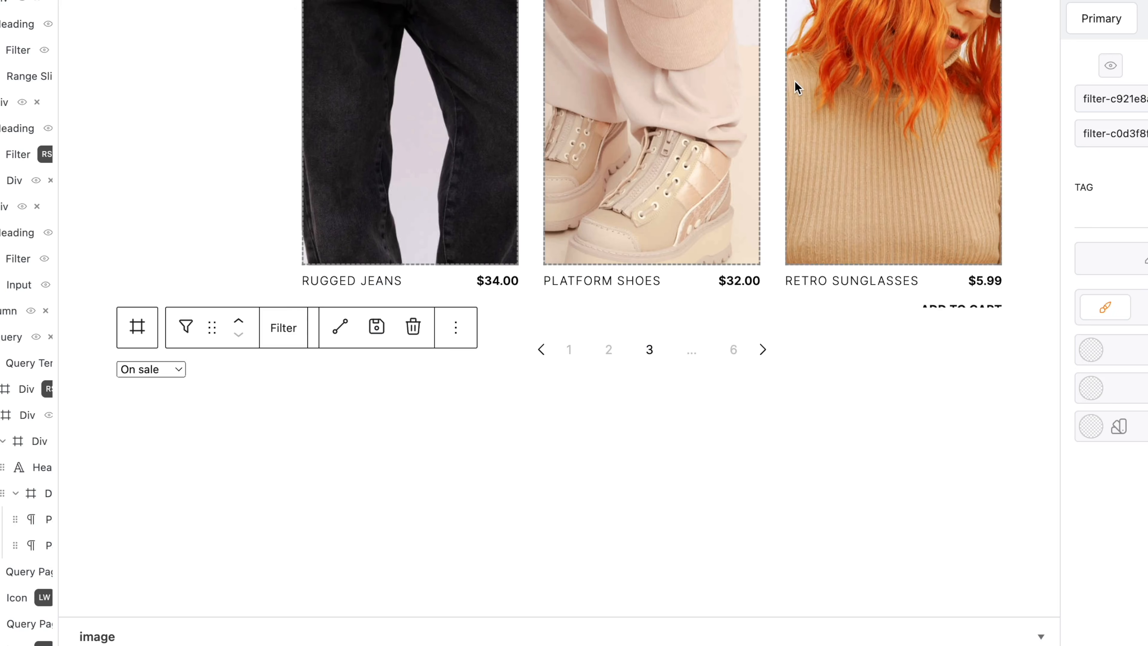
{"action": "left_click", "coordinate": [181, 368]}
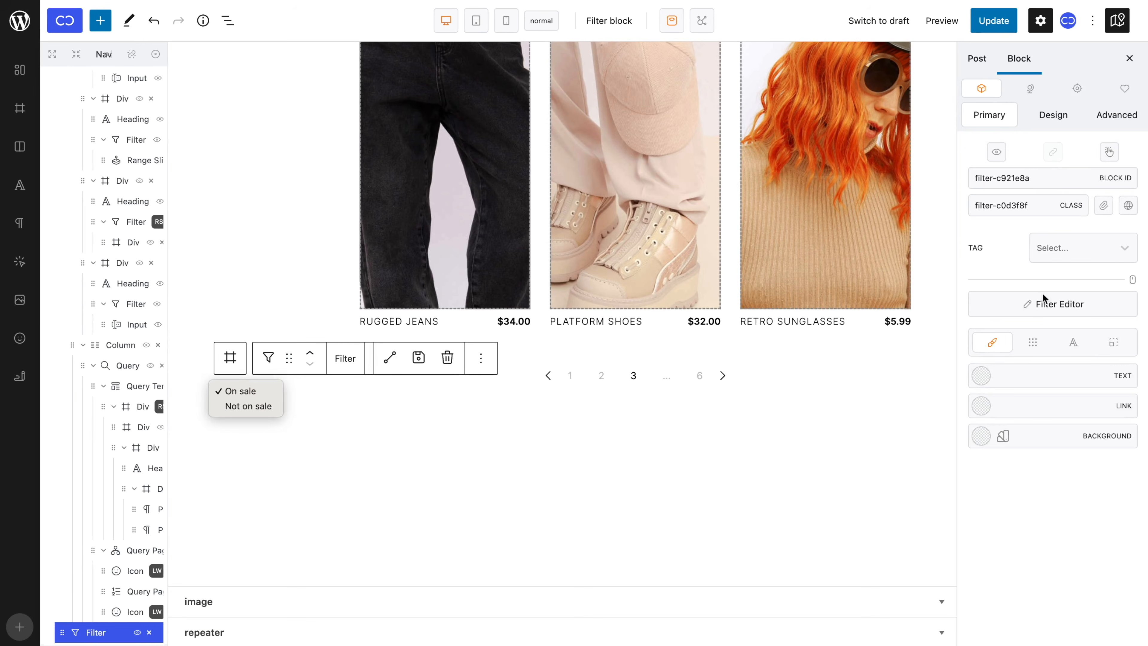
Step: Reopen the new filter's settings and set its data source to Dynamic with Taxonomy as the data type
{"action": "left_click", "coordinate": [1042, 293]}
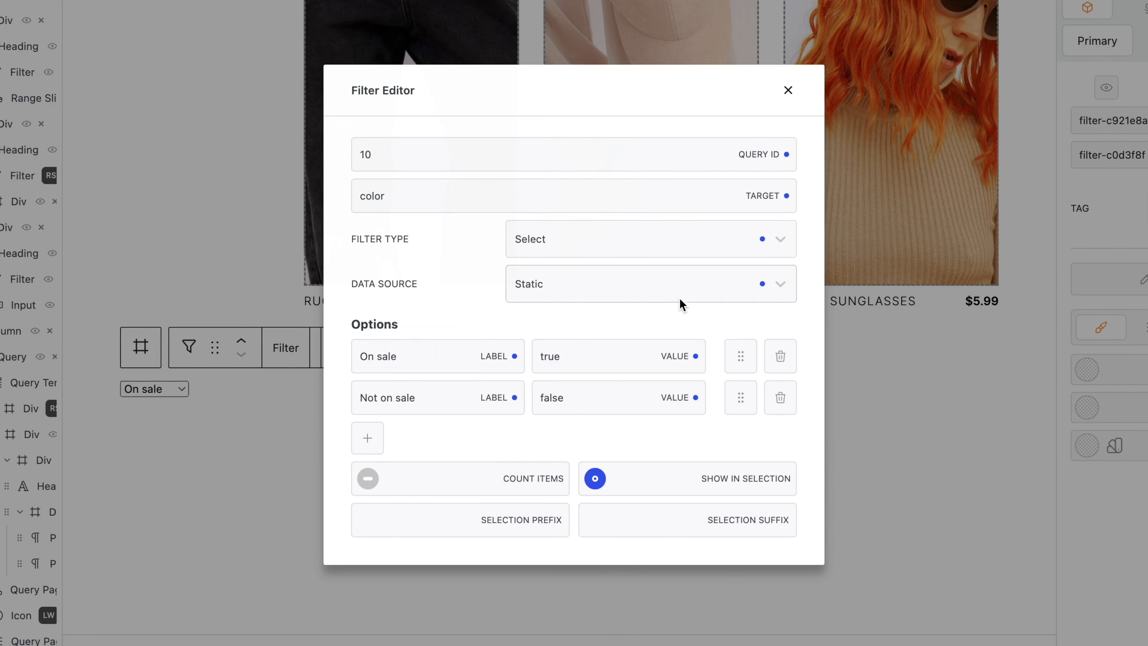
{"action": "left_click", "coordinate": [679, 296]}
{"action": "left_click", "coordinate": [681, 344]}
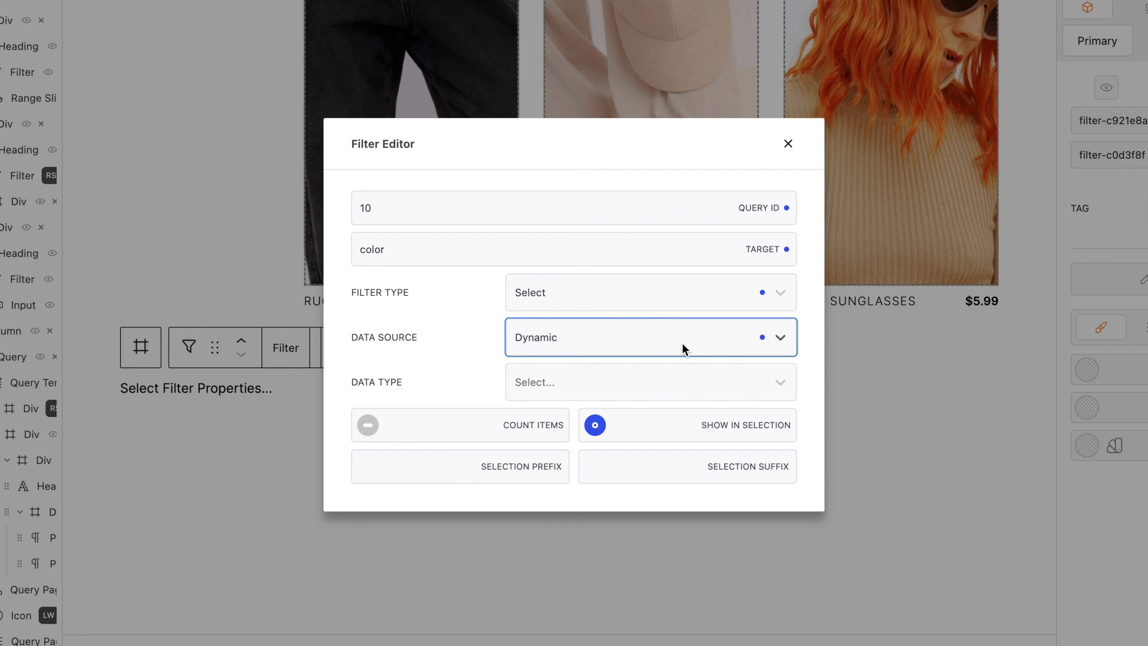
{"action": "left_click", "coordinate": [686, 380]}
{"action": "left_click", "coordinate": [692, 428]}
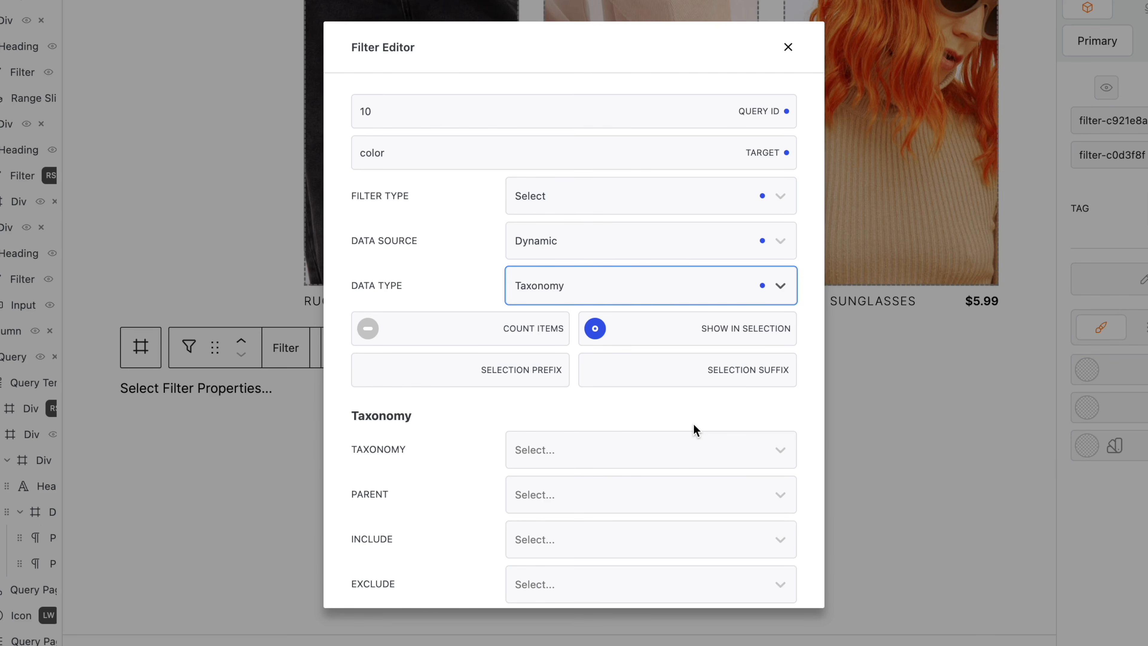
Step: Set the filter's taxonomy to Product Color - (product)
{"action": "scroll", "coordinate": [695, 430], "scroll_direction": "down", "scroll_amount": 3}
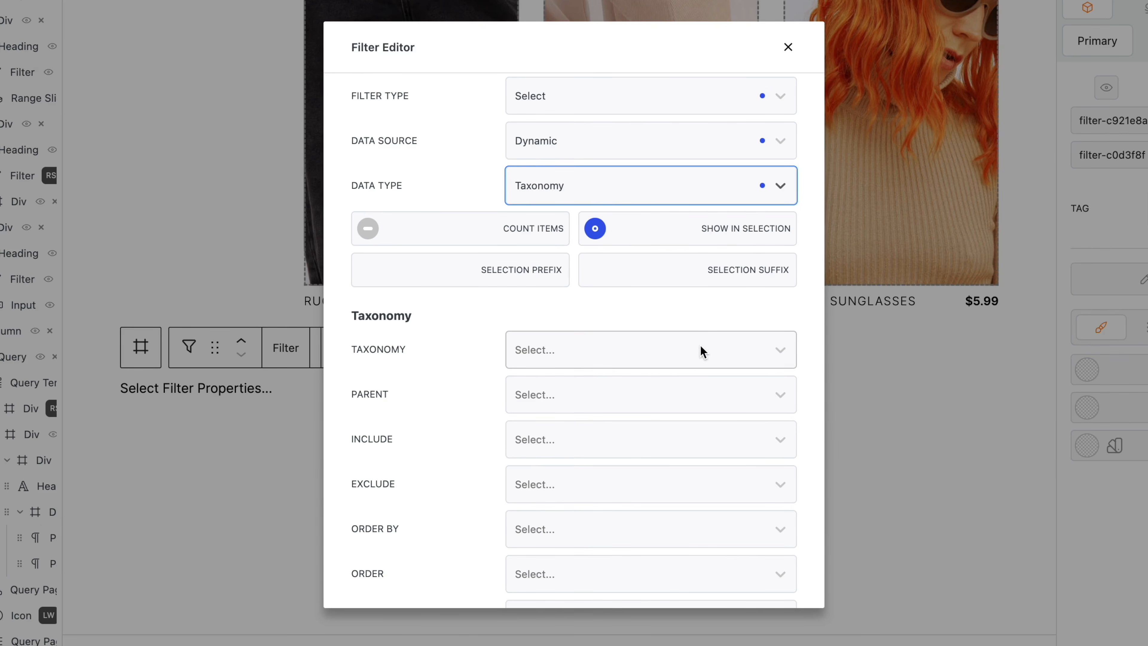
{"action": "left_click", "coordinate": [700, 347]}
{"action": "scroll", "coordinate": [697, 481], "scroll_direction": "down", "scroll_amount": 1}
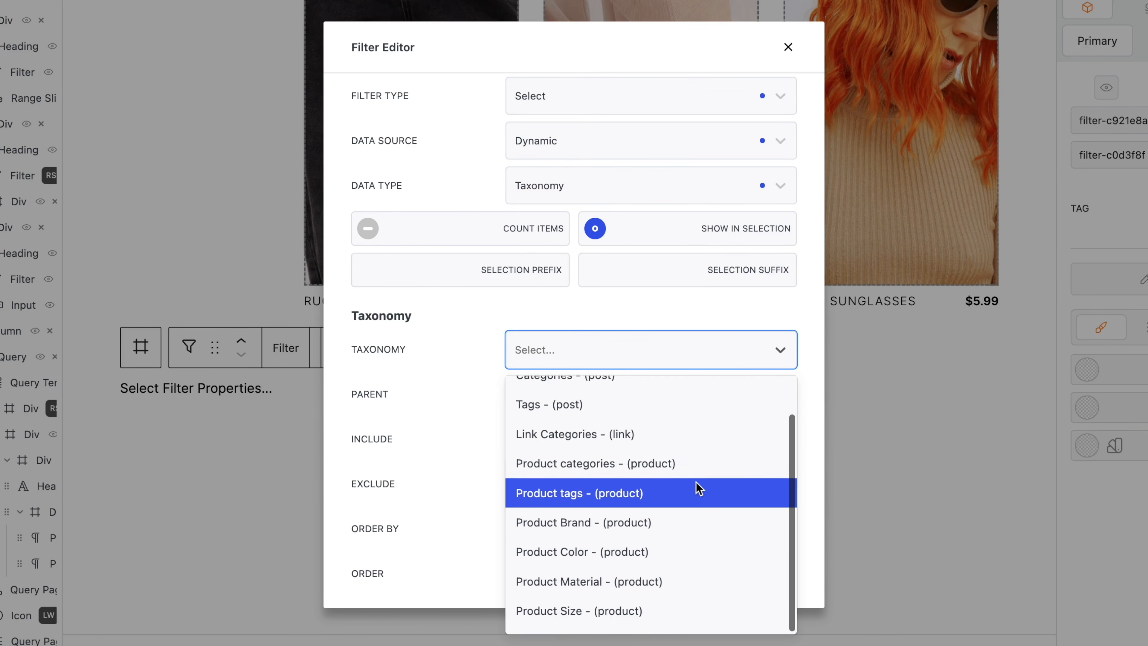
{"action": "scroll", "coordinate": [698, 487], "scroll_direction": "up", "scroll_amount": 1}
{"action": "left_click", "coordinate": [689, 593]}
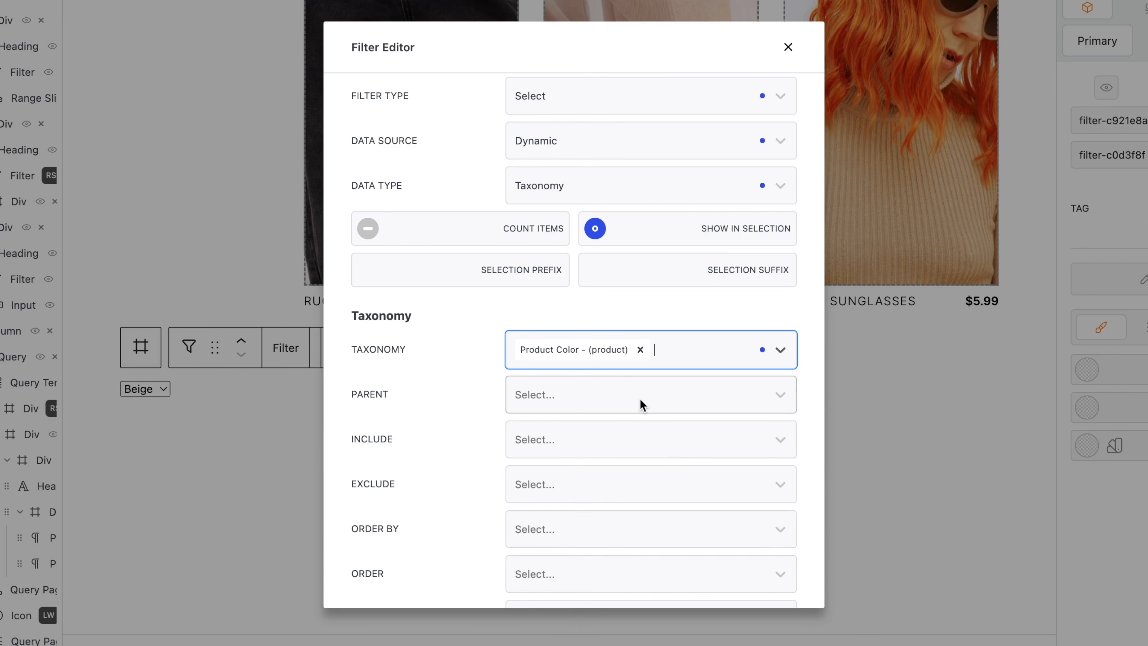
{"action": "scroll", "coordinate": [641, 405], "scroll_direction": "up", "scroll_amount": 3}
{"action": "left_click", "coordinate": [501, 452]}
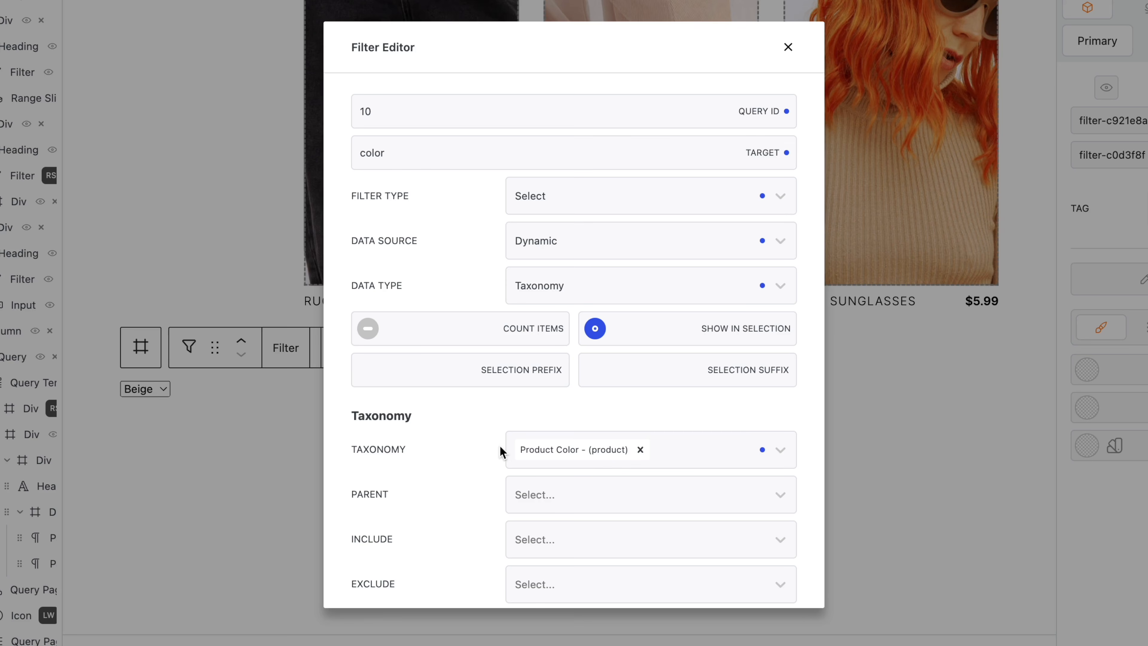
Step: Look through the filter's Parent choices and its Childless and Hide Empty taxonomy options
{"action": "scroll", "coordinate": [502, 452], "scroll_direction": "down", "scroll_amount": 5}
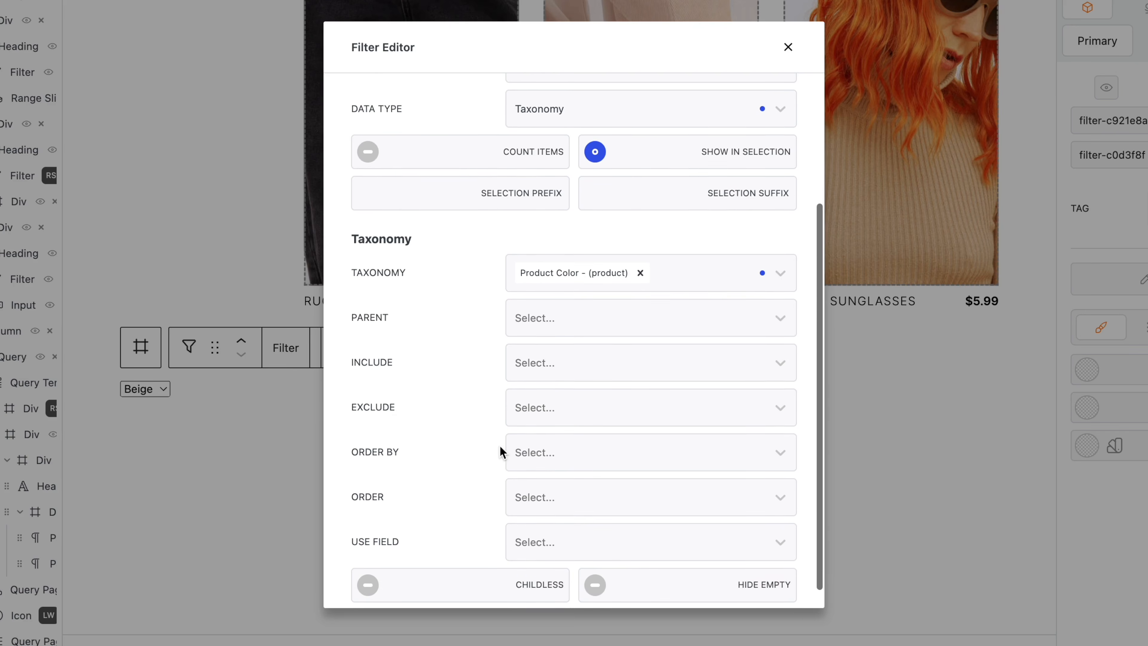
{"action": "left_click", "coordinate": [558, 319]}
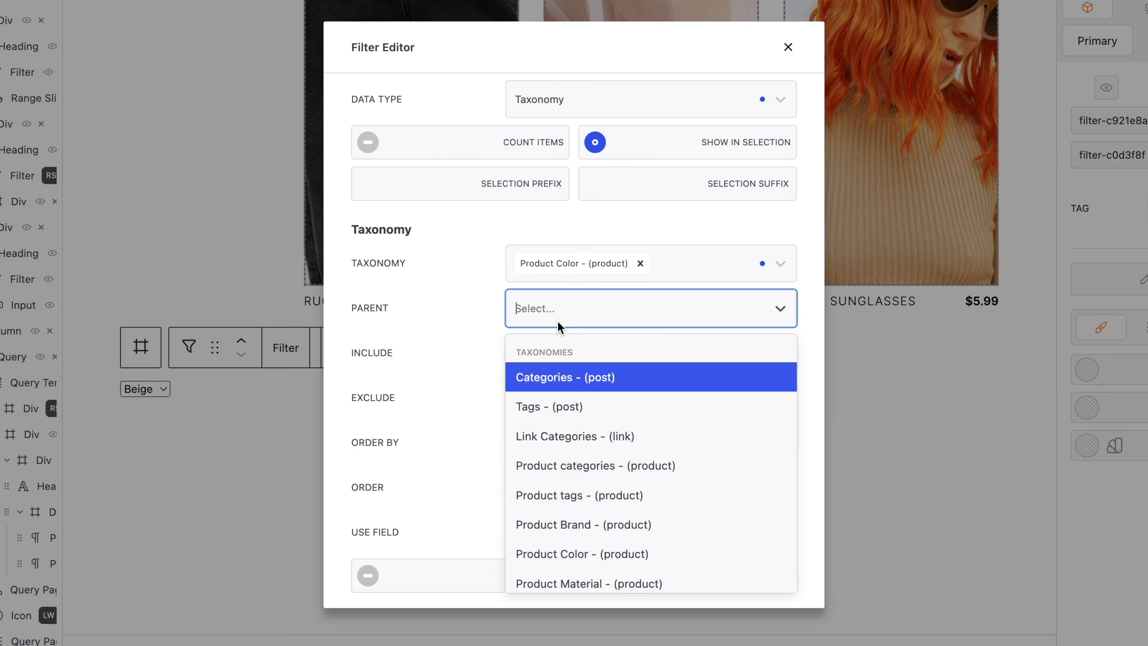
{"action": "scroll", "coordinate": [558, 393], "scroll_direction": "down", "scroll_amount": 2}
{"action": "scroll", "coordinate": [557, 393], "scroll_direction": "down", "scroll_amount": 10}
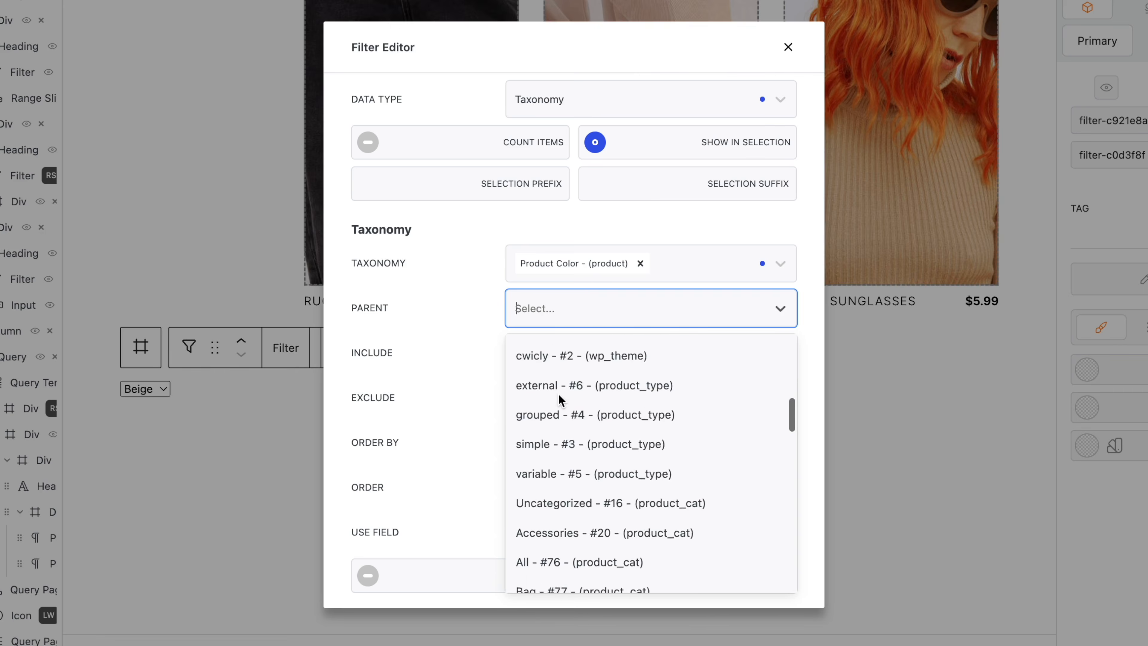
{"action": "left_click", "coordinate": [581, 314]}
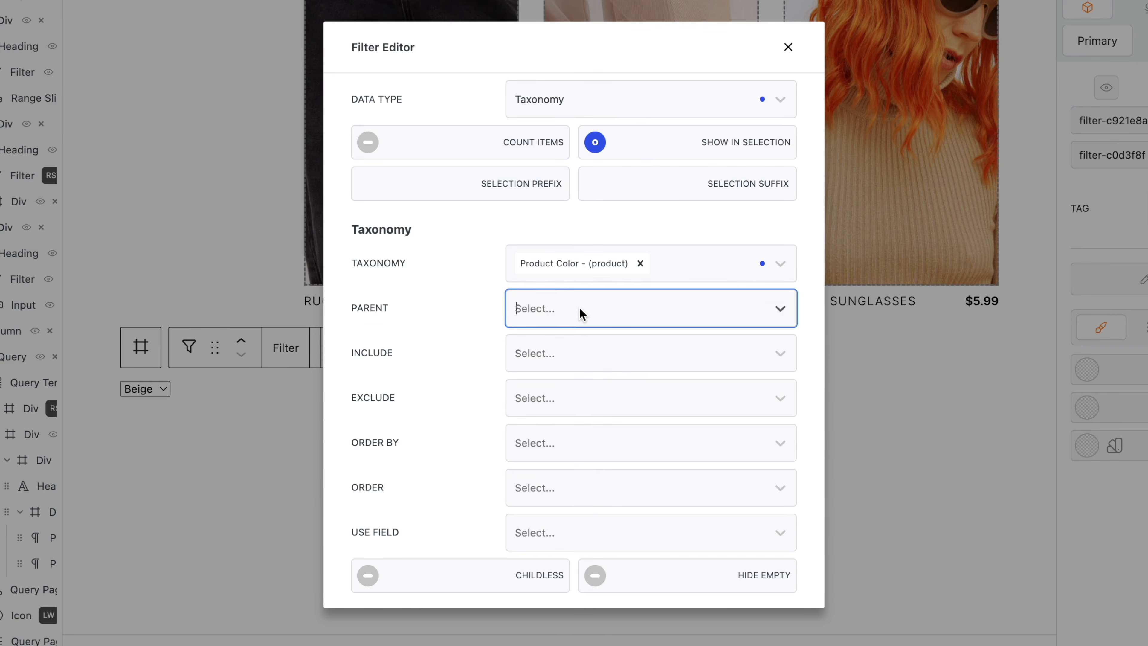
{"action": "left_click", "coordinate": [484, 375]}
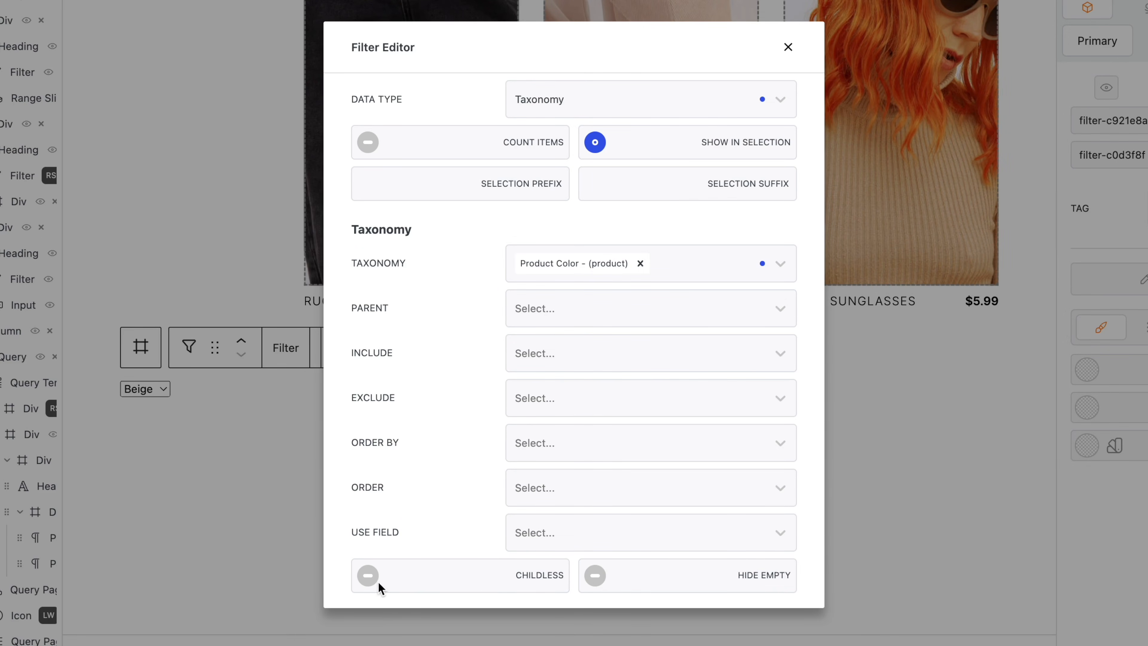
{"action": "left_click", "coordinate": [369, 582]}
{"action": "left_click", "coordinate": [369, 583]}
{"action": "left_click", "coordinate": [592, 588]}
Step: Set the filter's selection prefix to "before" and its selection suffix to "after", and close the settings
{"action": "scroll", "coordinate": [592, 587], "scroll_direction": "up", "scroll_amount": 5}
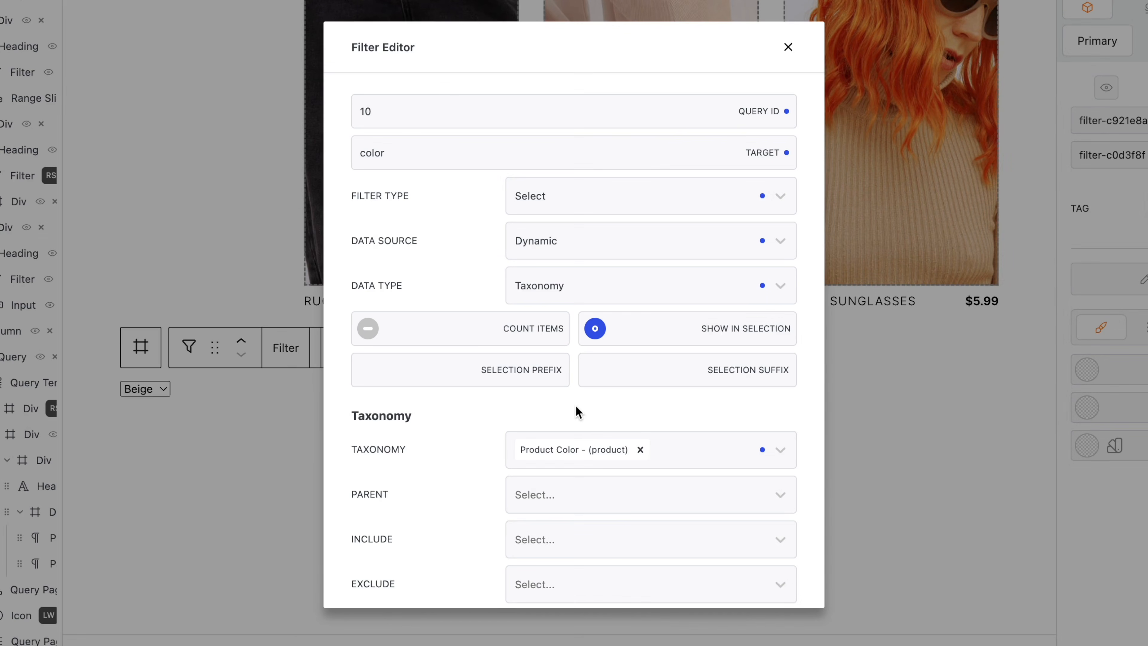
{"action": "left_click", "coordinate": [449, 368]}
{"action": "type", "text": "before"}
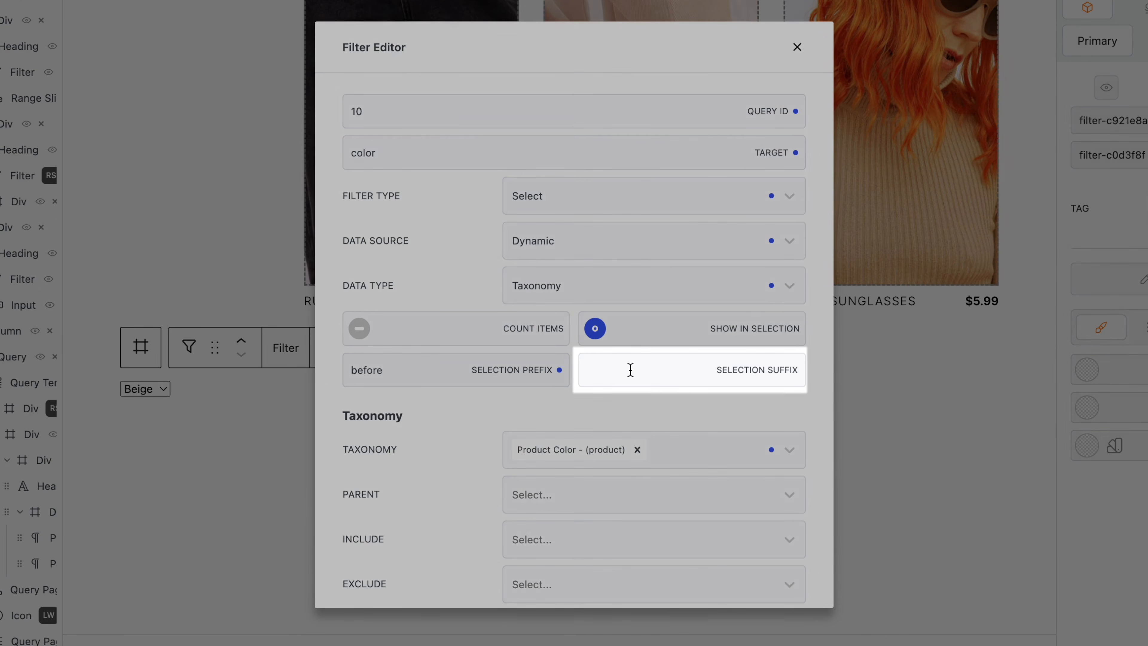
{"action": "left_click", "coordinate": [631, 370]}
{"action": "type", "text": "after"}
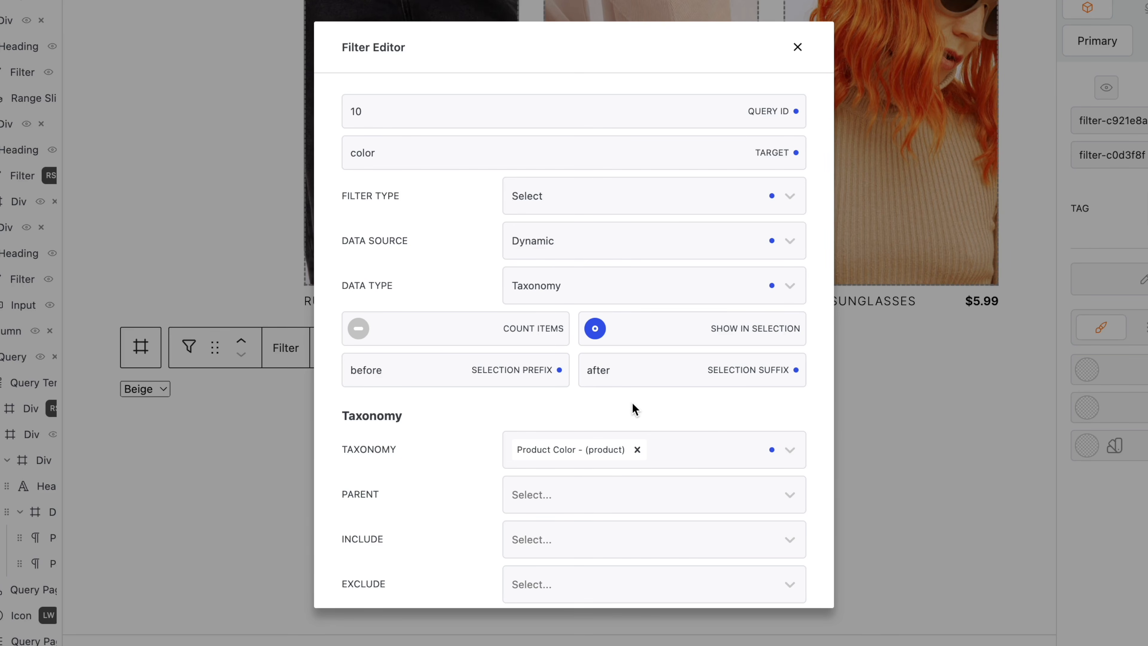
{"action": "left_click", "coordinate": [797, 47]}
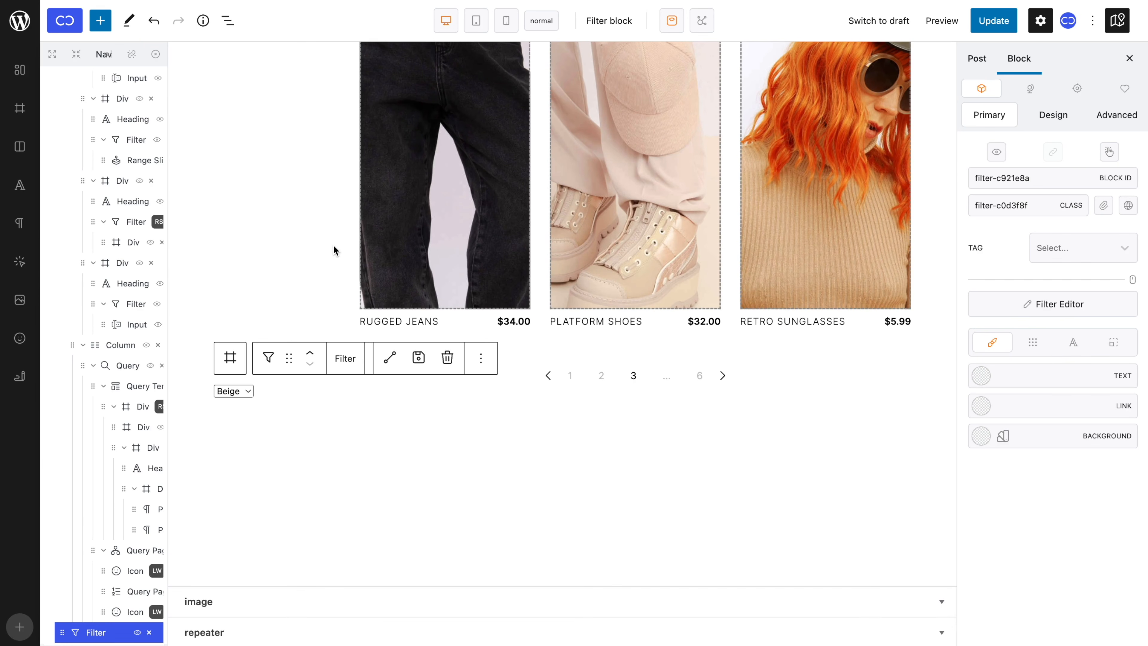
Step: Examine how the shop's existing Type and Brand filters are configured
{"action": "scroll", "coordinate": [333, 245], "scroll_direction": "up", "scroll_amount": 10}
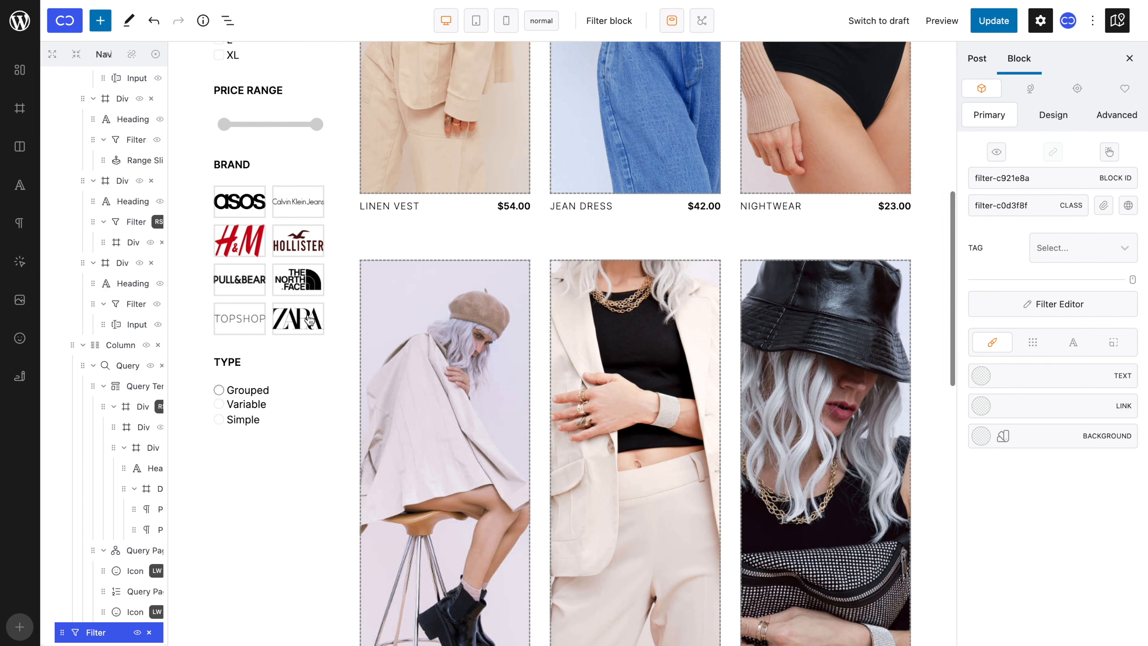
{"action": "left_click", "coordinate": [307, 400]}
{"action": "left_click", "coordinate": [266, 400]}
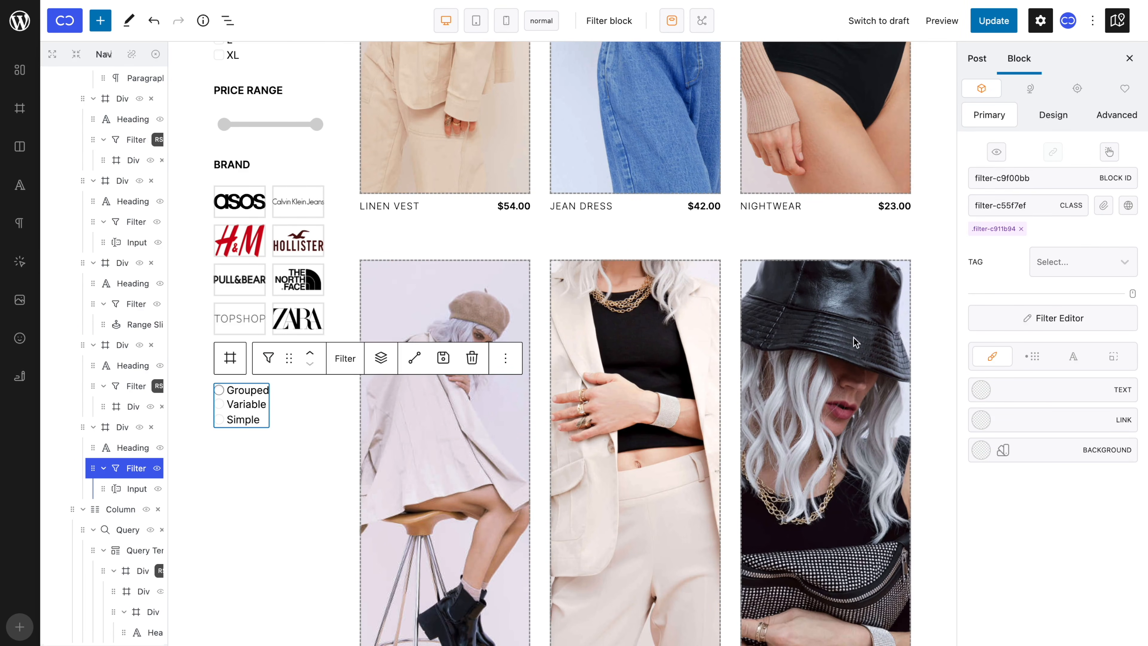
{"action": "left_click", "coordinate": [978, 322]}
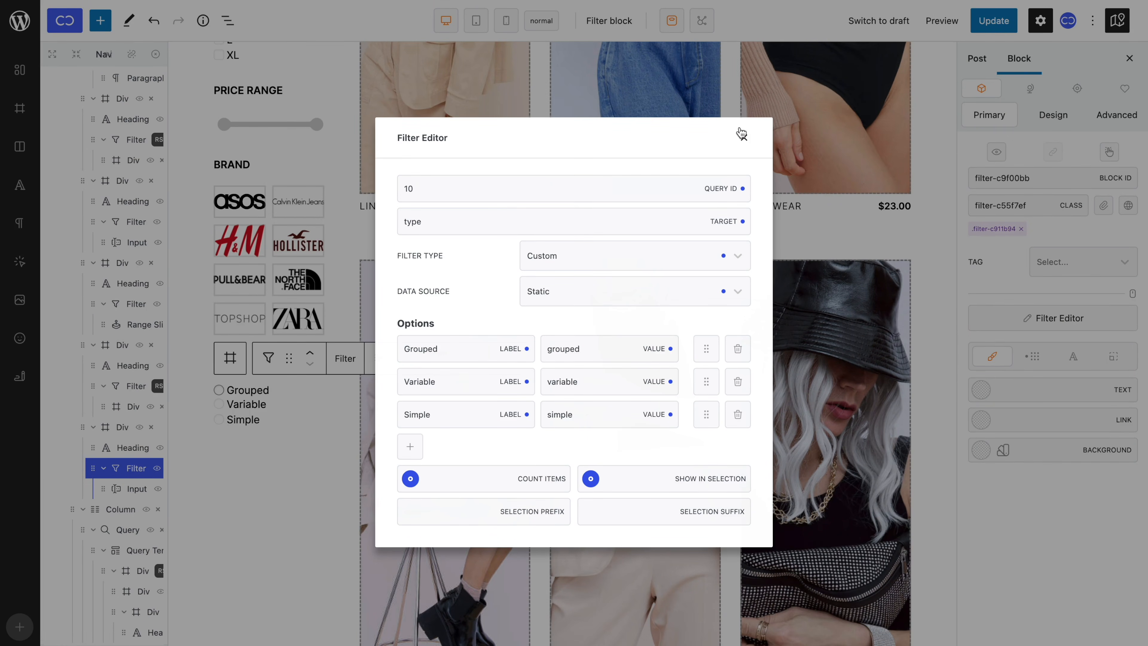
{"action": "left_click", "coordinate": [744, 138]}
{"action": "left_click", "coordinate": [269, 266]}
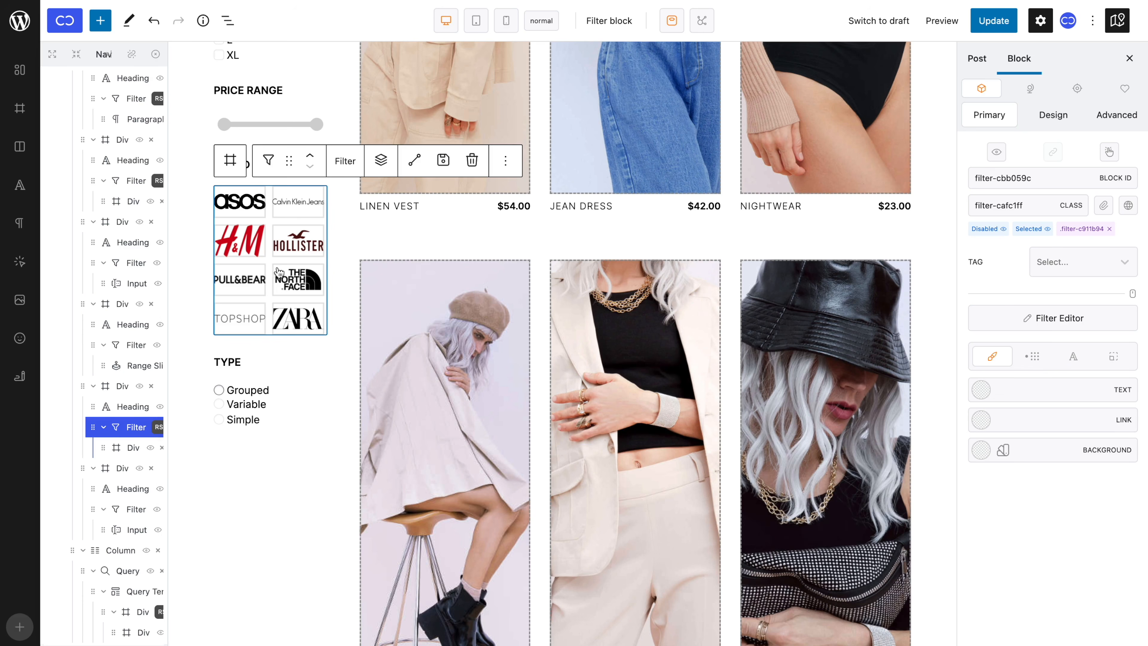
{"action": "left_click", "coordinate": [971, 323]}
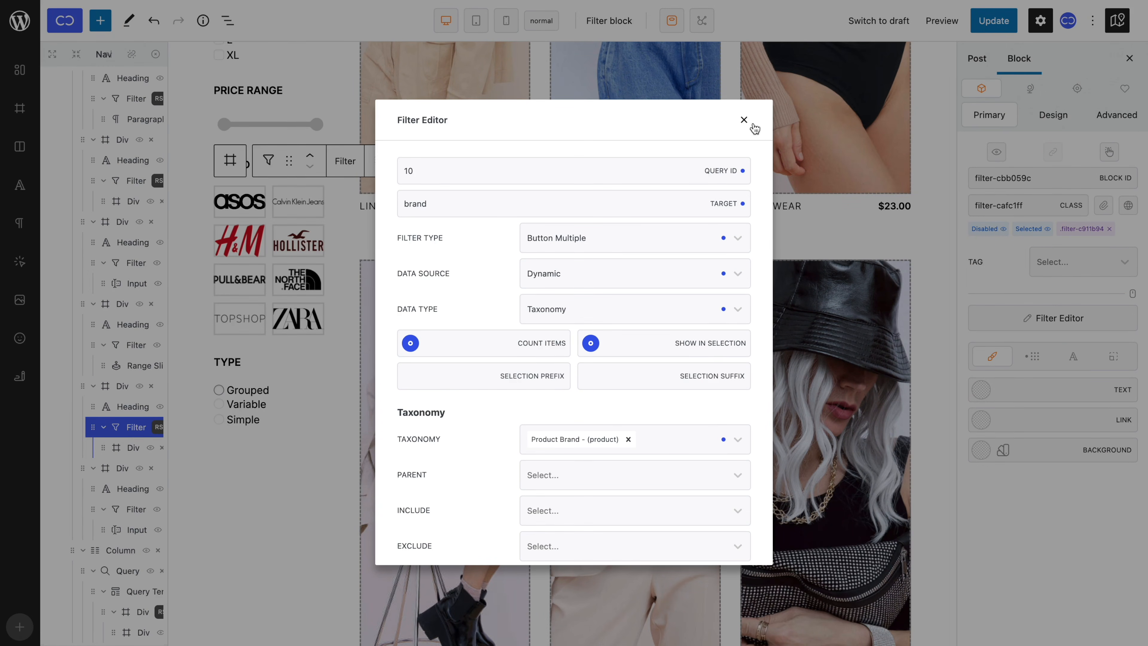
{"action": "left_click", "coordinate": [744, 119]}
Step: Examine how the shop's existing Price Range and Size filters are configured
{"action": "scroll", "coordinate": [347, 234], "scroll_direction": "up", "scroll_amount": 3}
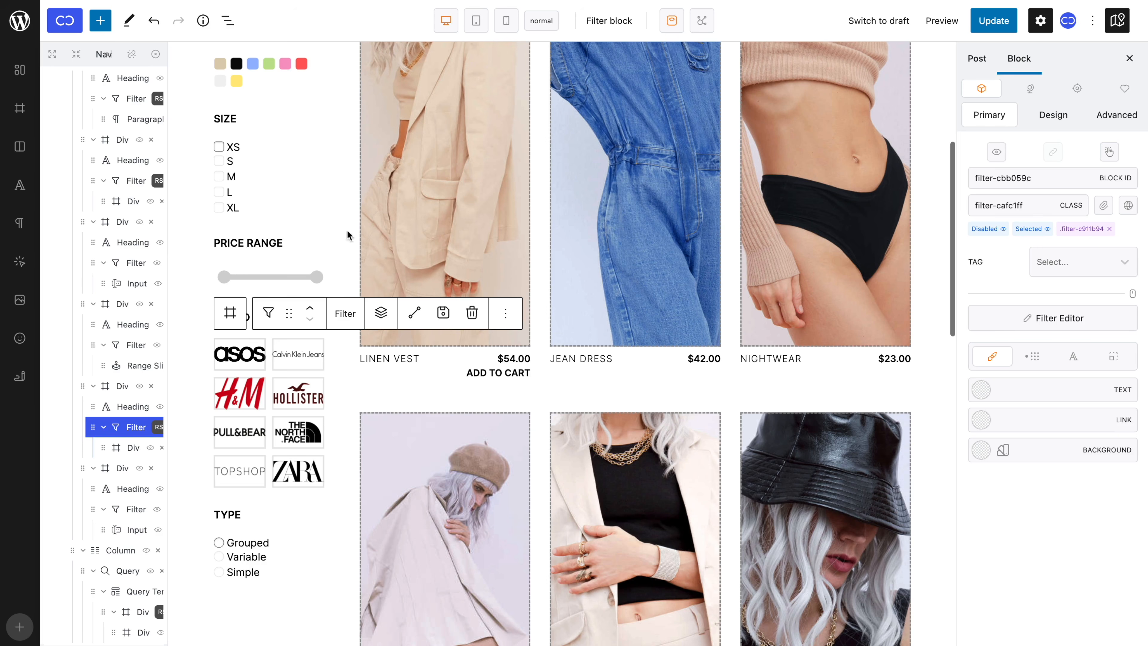
{"action": "left_click", "coordinate": [280, 275]}
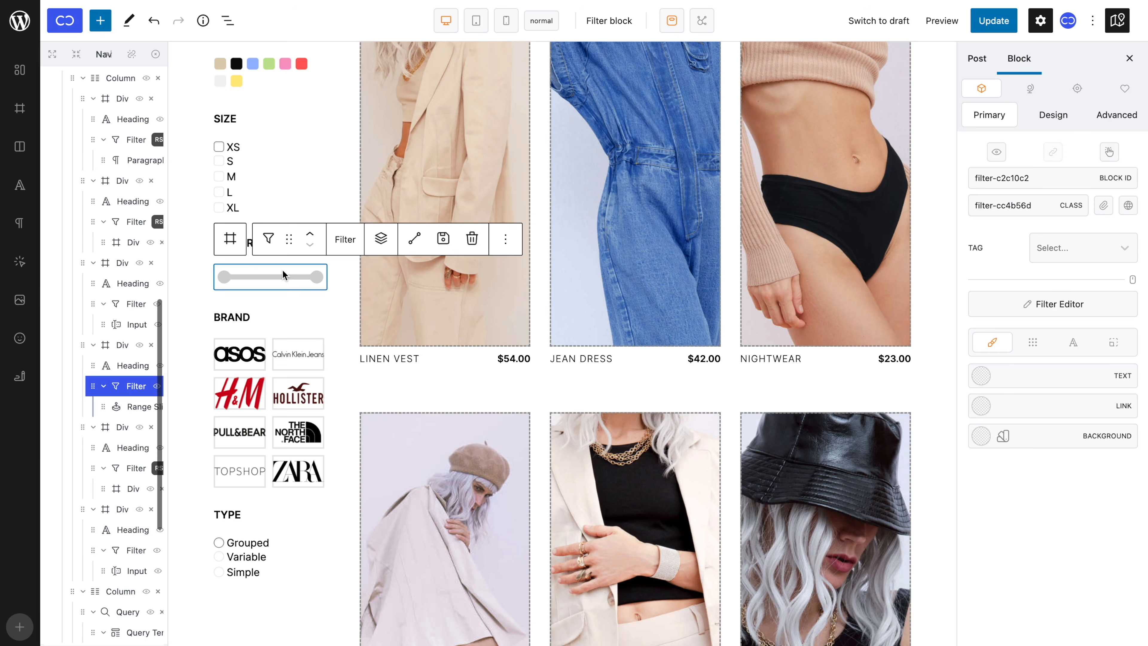
{"action": "left_click", "coordinate": [992, 315]}
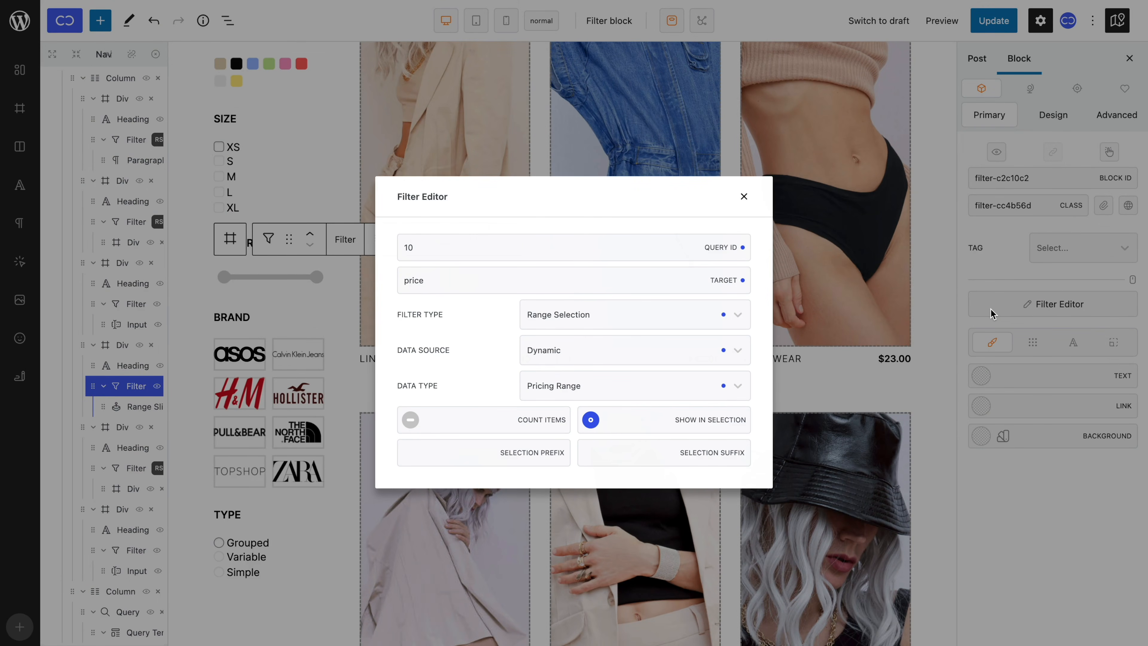
{"action": "left_click", "coordinate": [743, 196]}
{"action": "scroll", "coordinate": [316, 309], "scroll_direction": "up", "scroll_amount": 3}
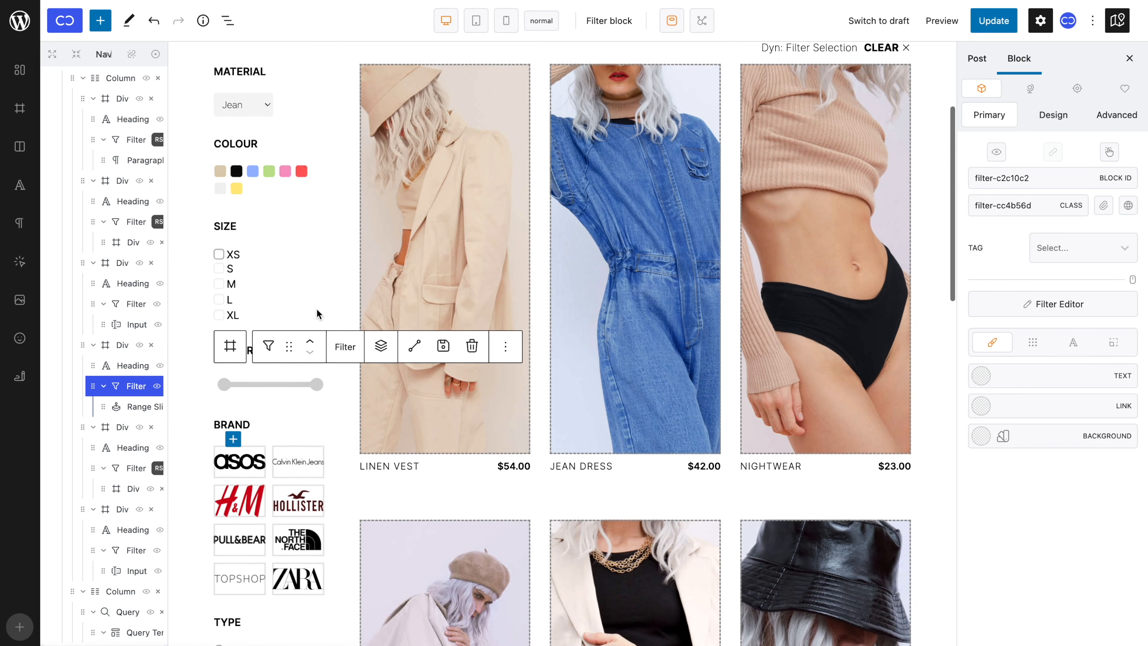
{"action": "left_click", "coordinate": [240, 309]}
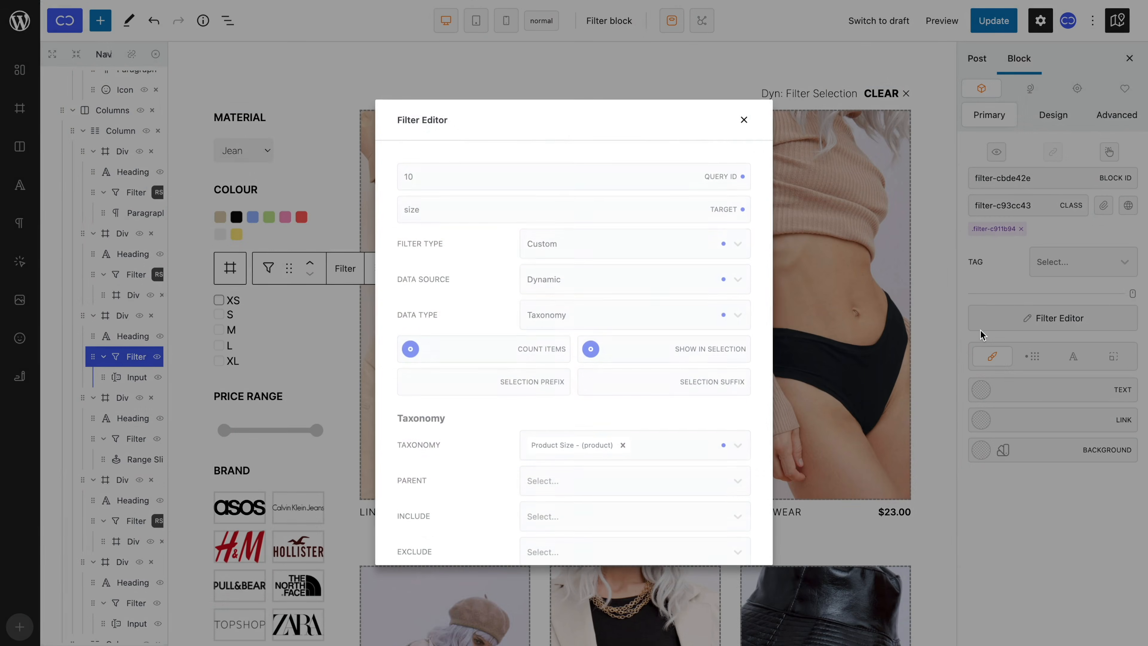
{"action": "left_click", "coordinate": [980, 326]}
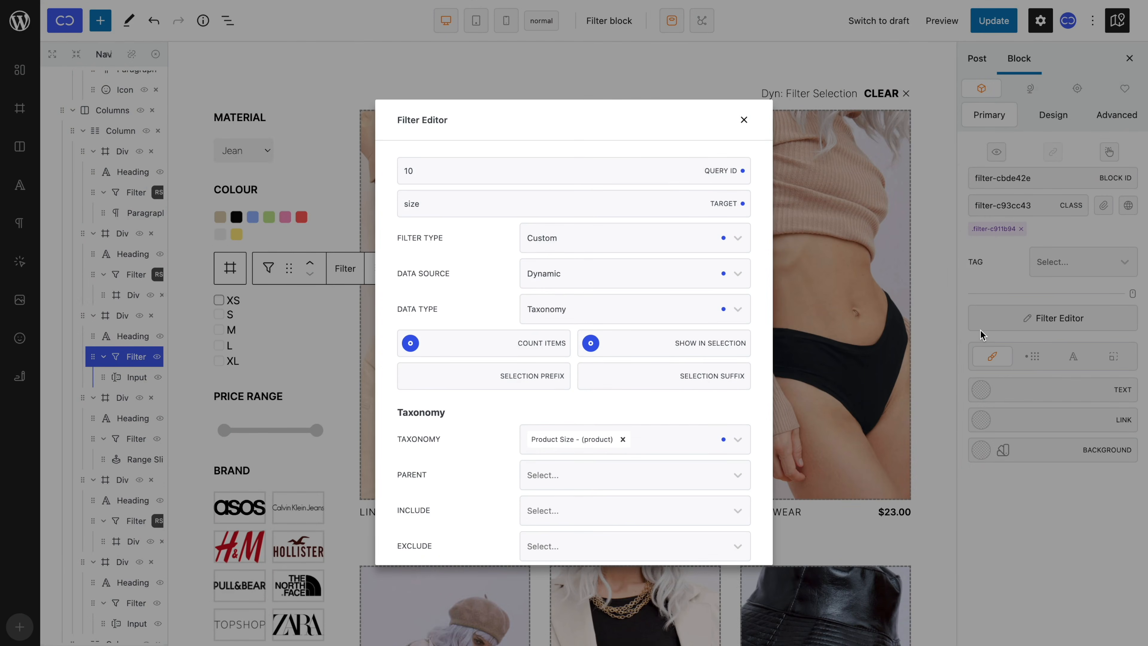
{"action": "left_click", "coordinate": [744, 119]}
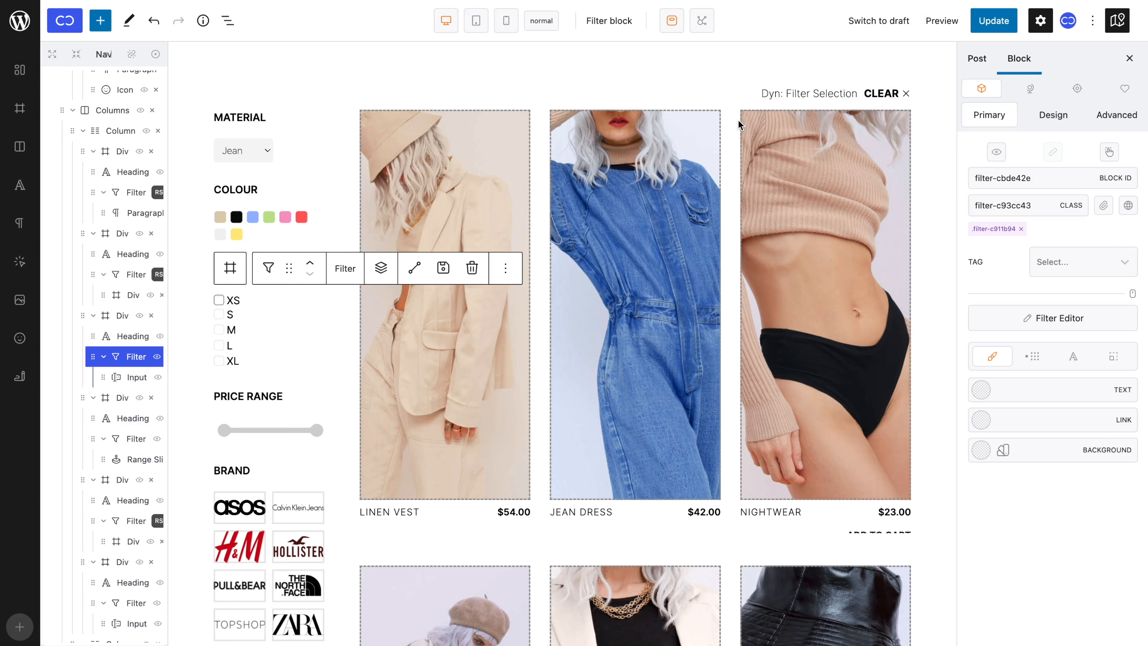
Step: Examine how the shop's existing Colour and Material filters are configured
{"action": "left_click", "coordinate": [287, 235]}
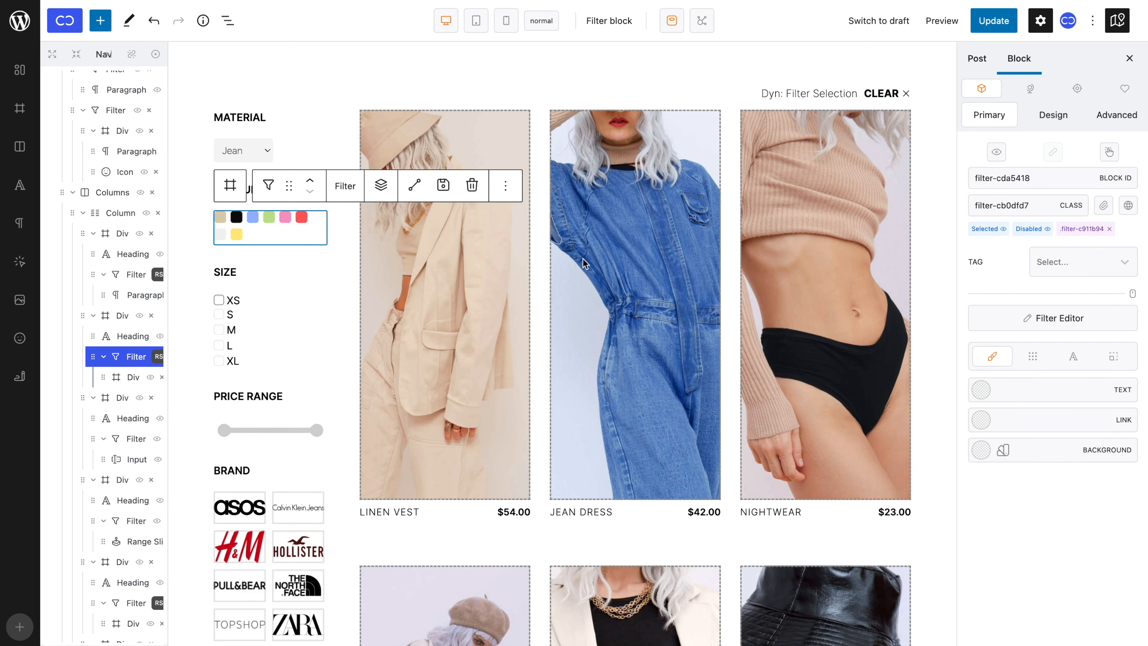
{"action": "left_click", "coordinate": [1000, 324]}
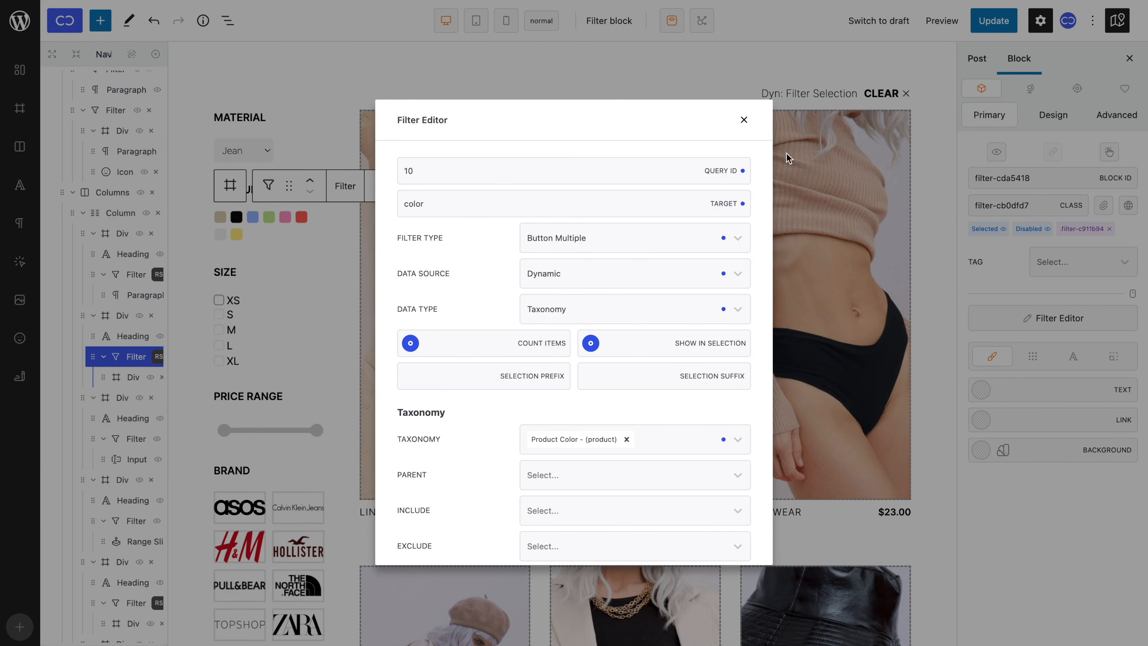
{"action": "left_click", "coordinate": [744, 120]}
{"action": "left_click", "coordinate": [255, 159]}
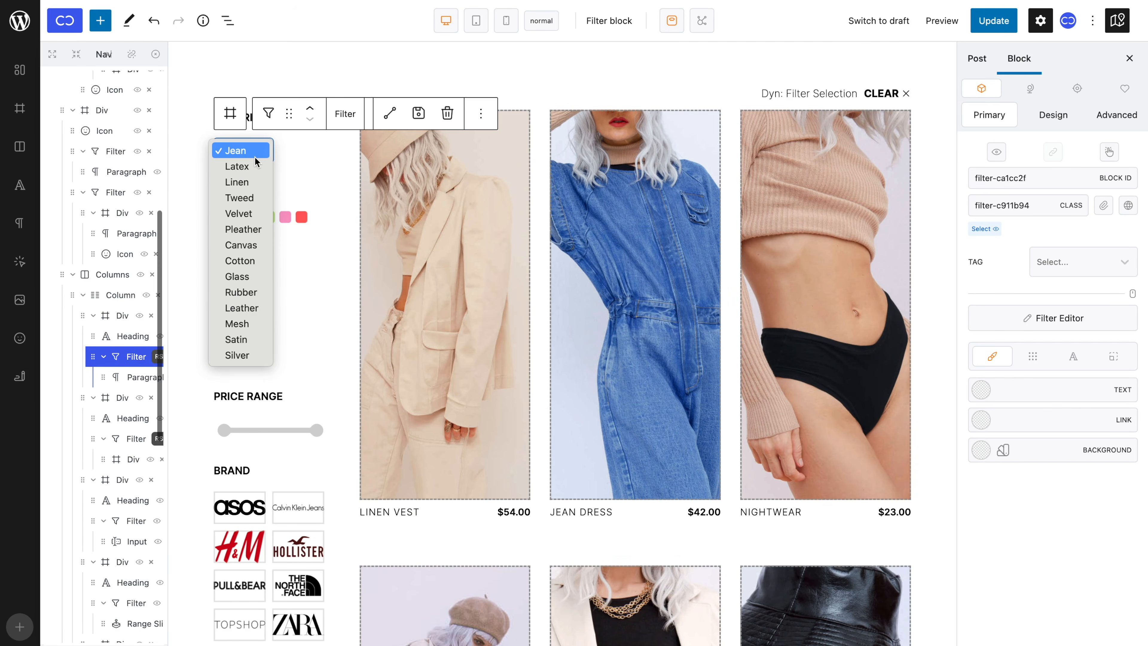
{"action": "left_click", "coordinate": [1010, 327]}
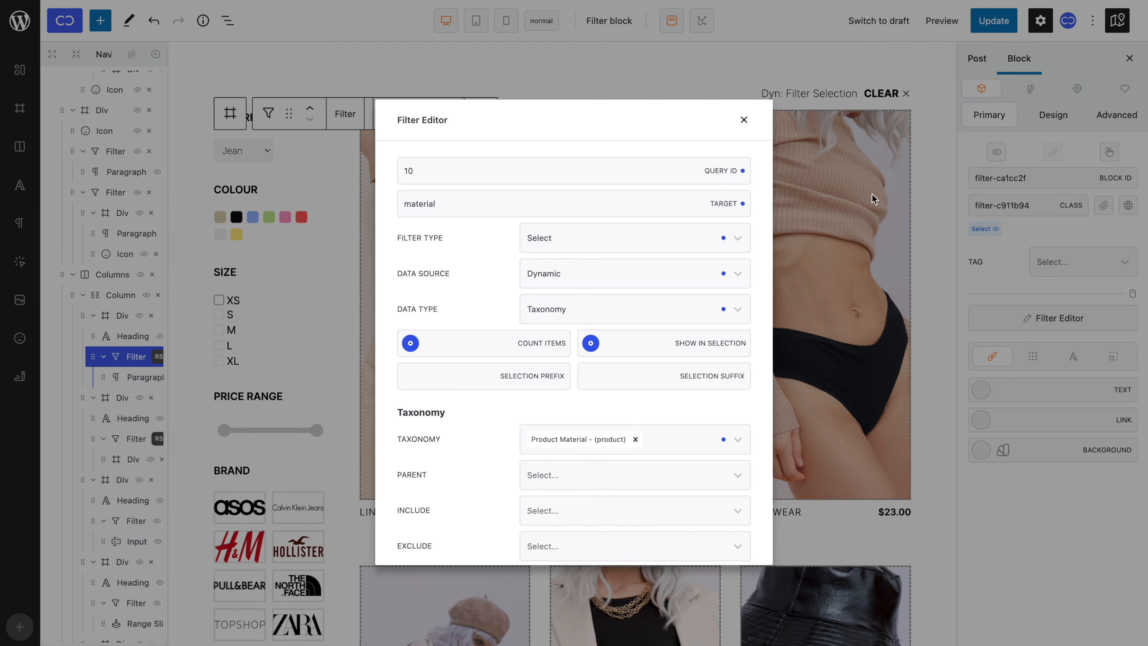
{"action": "left_click", "coordinate": [744, 120]}
{"action": "scroll", "coordinate": [745, 120], "scroll_direction": "up", "scroll_amount": 3}
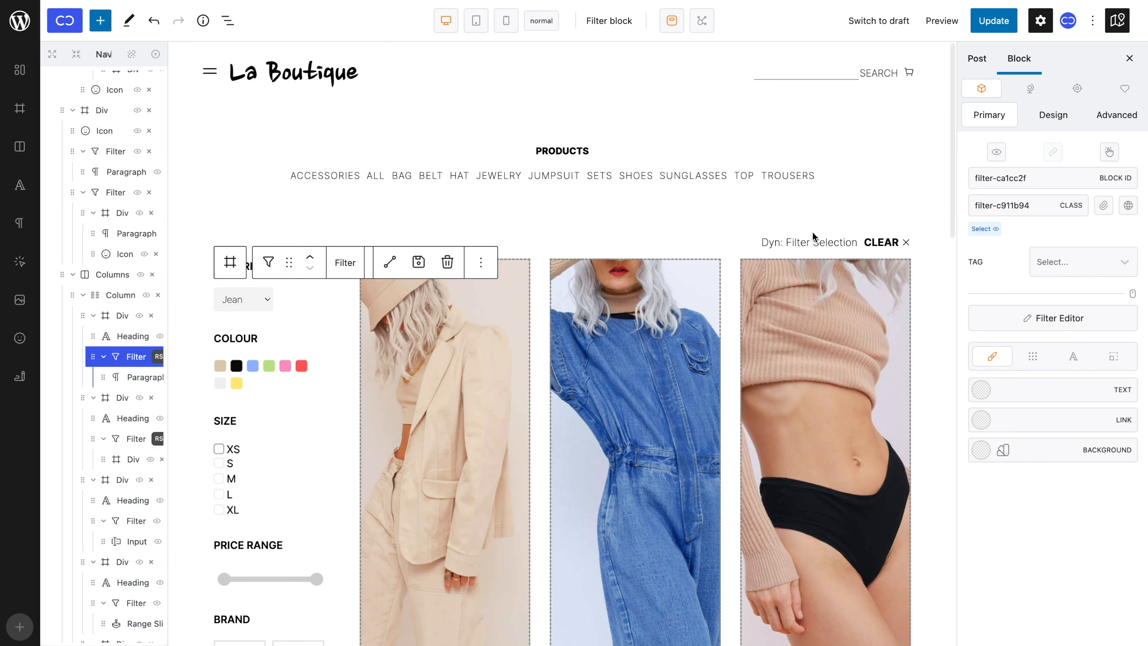
Step: Examine how the filter selection display and the Clear filter above the product grid are configured
{"action": "left_click", "coordinate": [821, 242]}
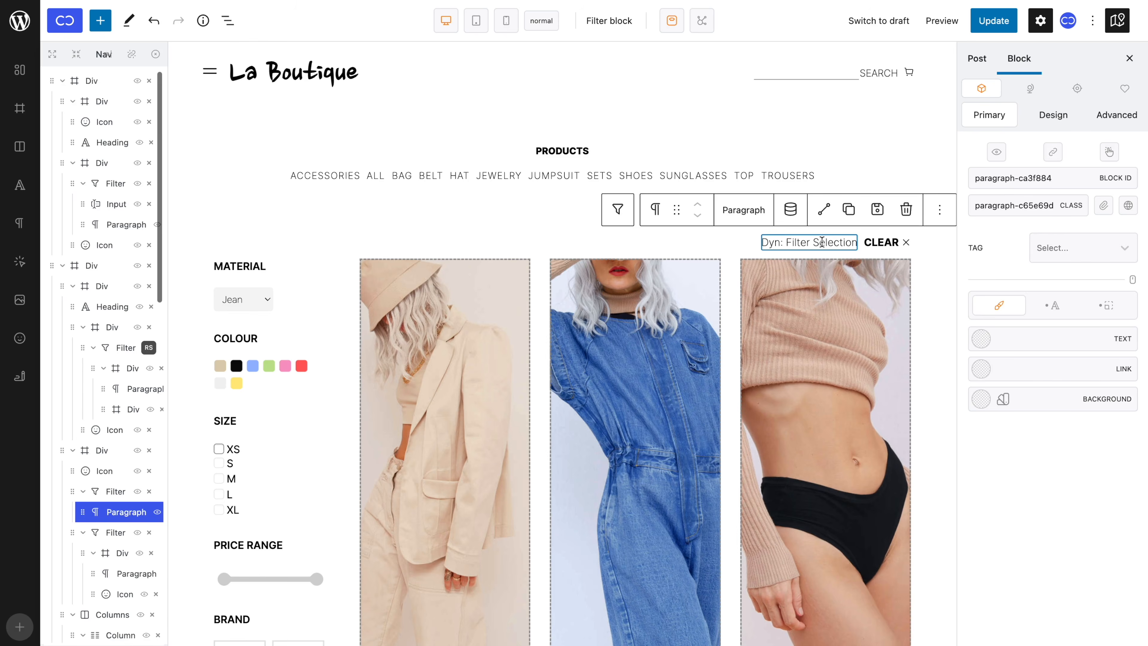
{"action": "left_click", "coordinate": [617, 209]}
{"action": "left_click", "coordinate": [1022, 316]}
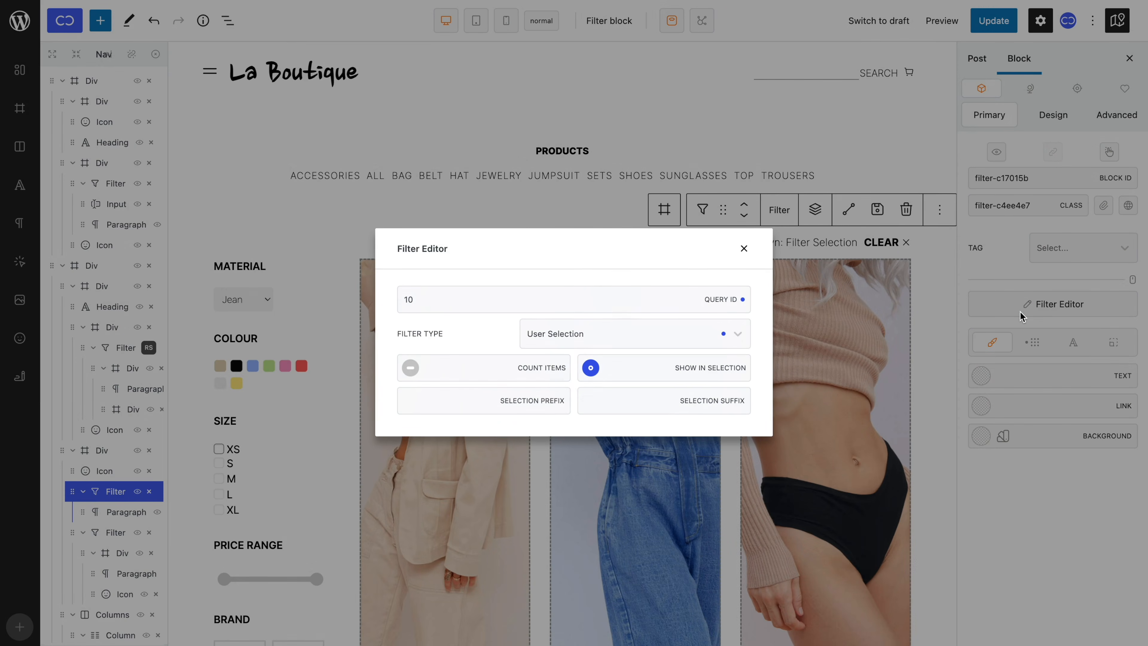
{"action": "left_click", "coordinate": [743, 248]}
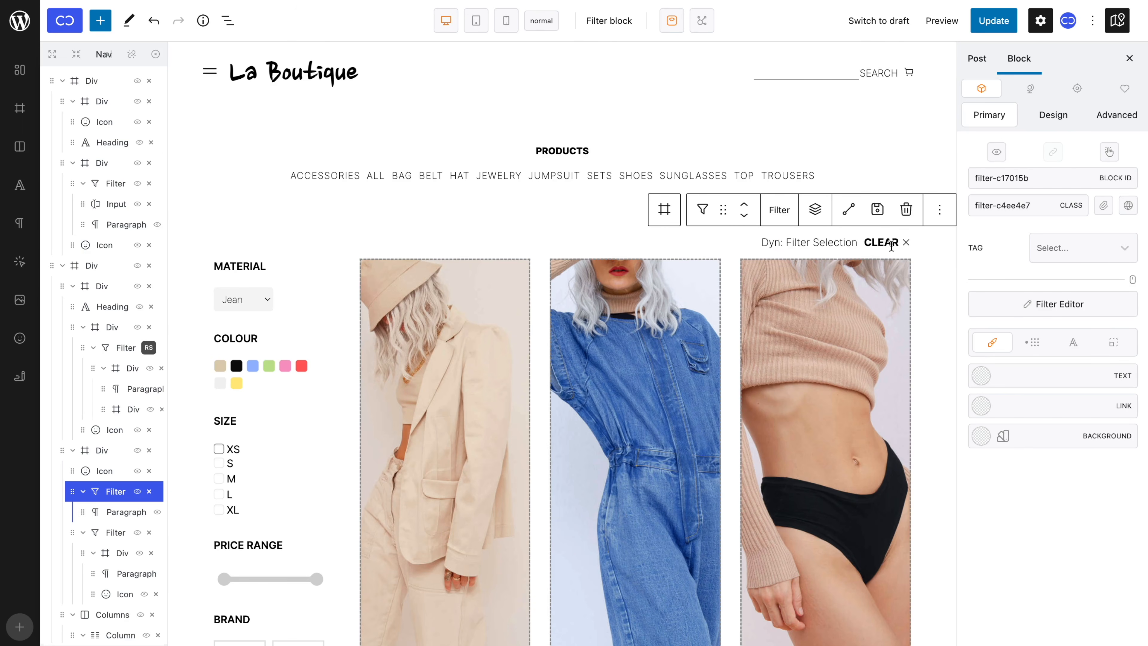
{"action": "left_click", "coordinate": [891, 242]}
{"action": "left_click", "coordinate": [512, 212]}
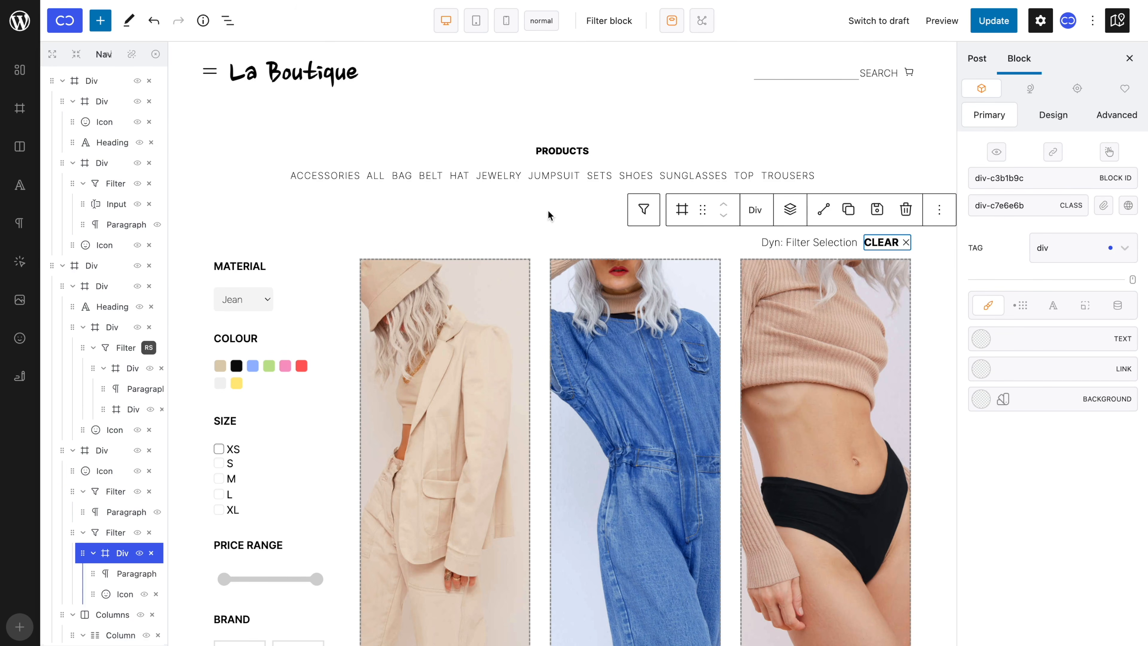
{"action": "left_click", "coordinate": [644, 207]}
{"action": "left_click", "coordinate": [1007, 319]}
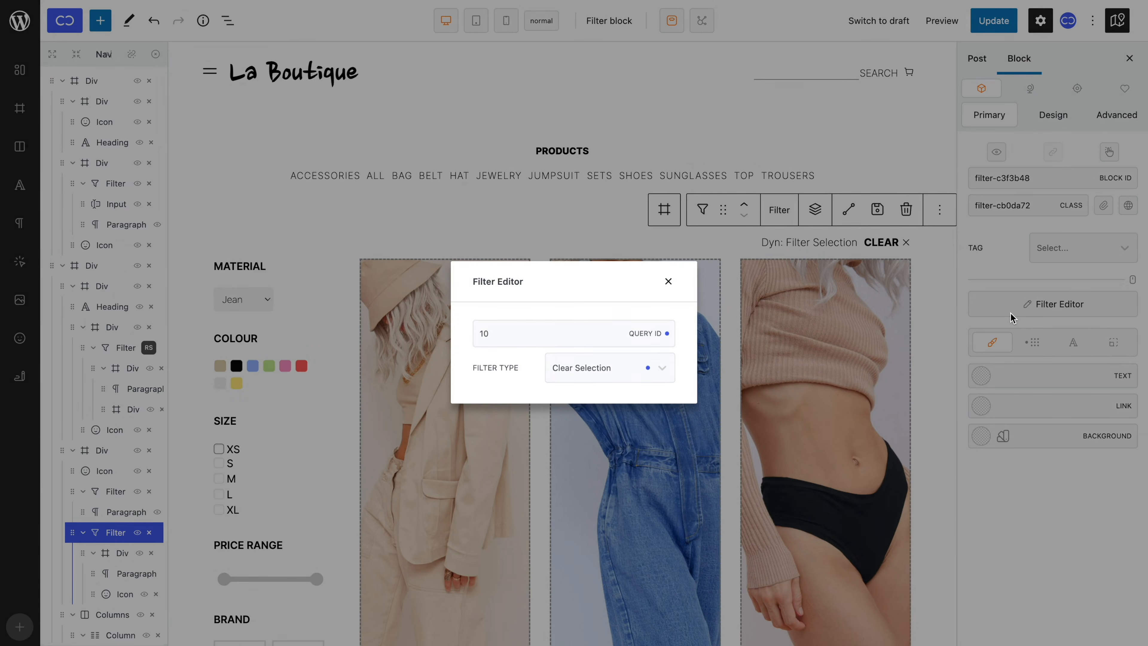
{"action": "left_click", "coordinate": [668, 282]}
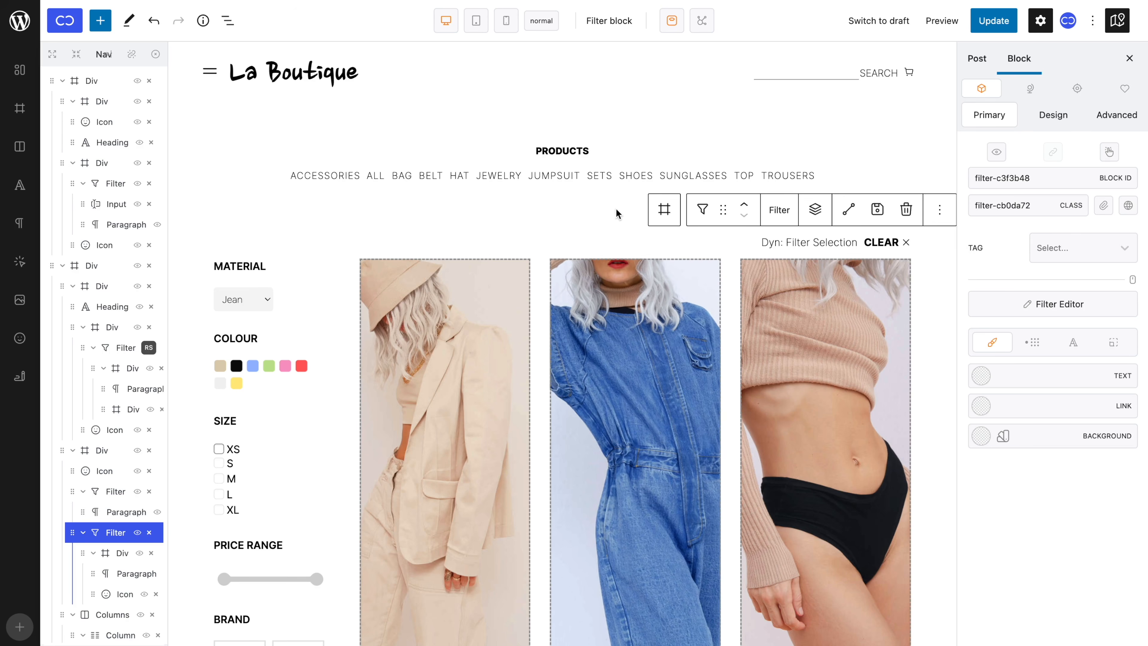
Step: Examine how the product category filter and the header's search filter are configured
{"action": "left_click", "coordinate": [586, 179]}
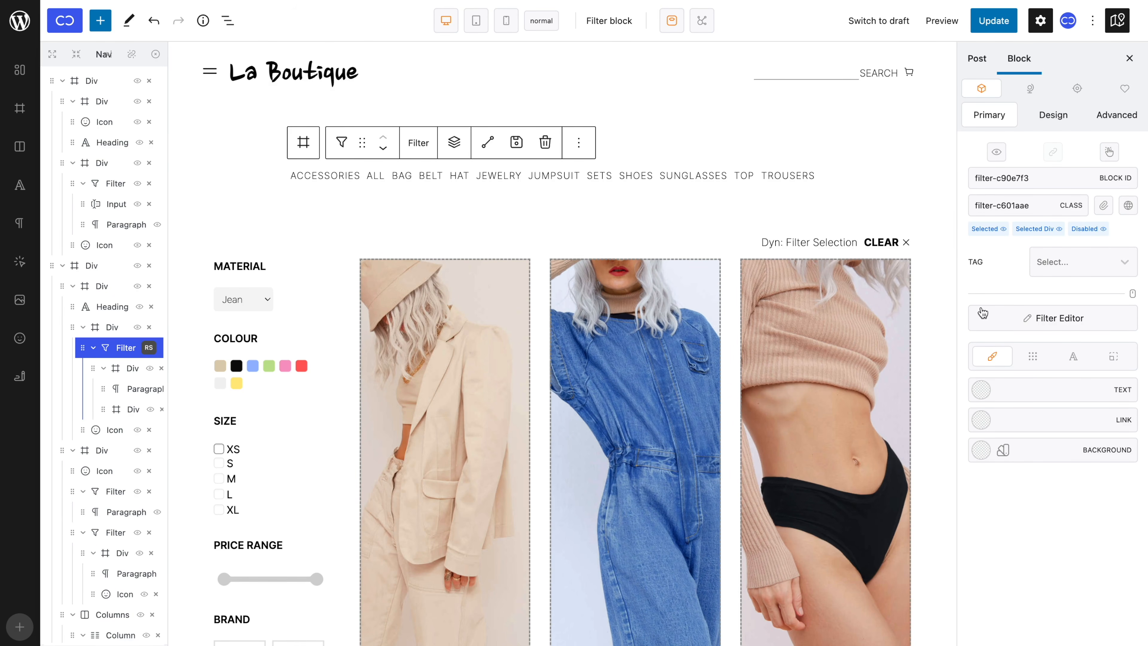
{"action": "left_click", "coordinate": [994, 318]}
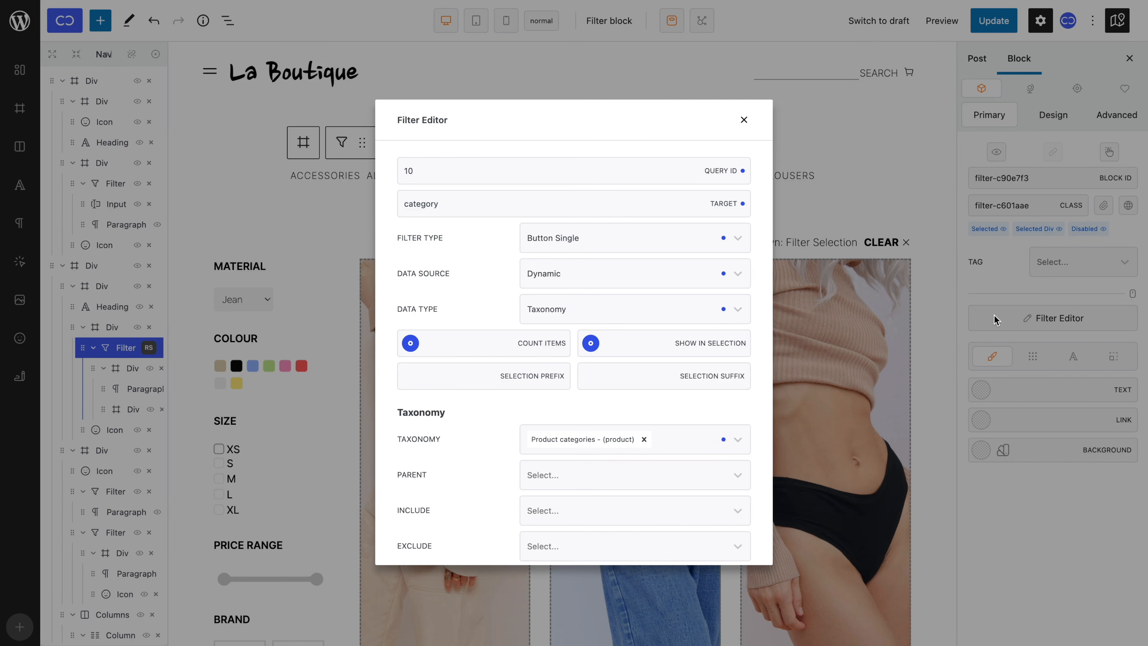
{"action": "left_click", "coordinate": [743, 121]}
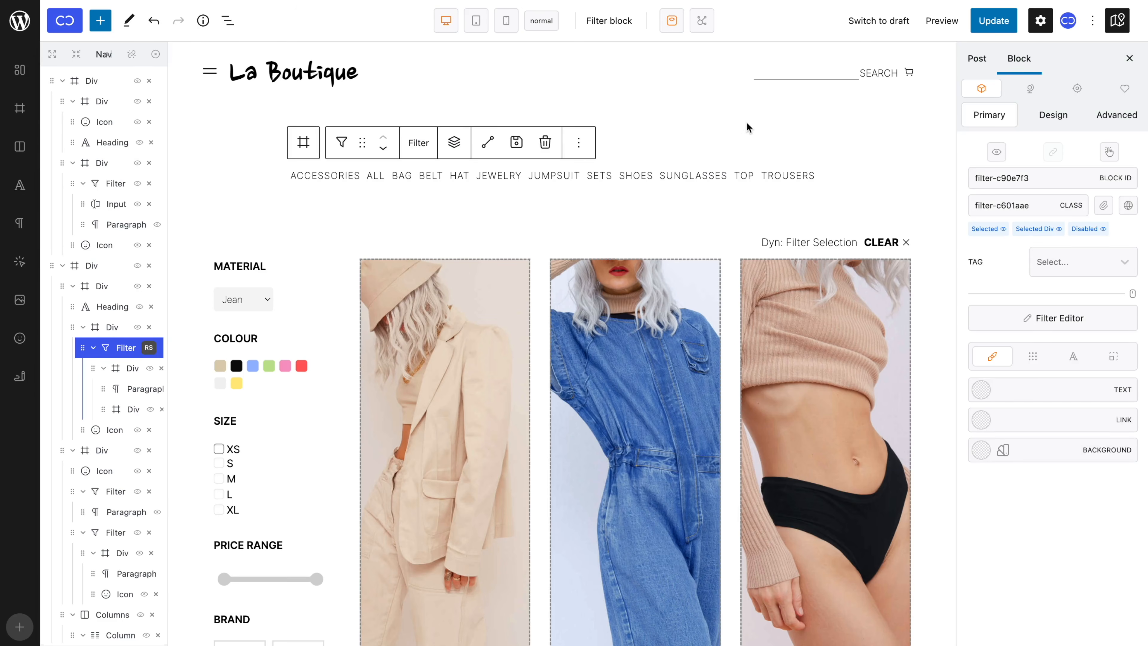
{"action": "left_click", "coordinate": [803, 78]}
{"action": "left_click", "coordinate": [696, 104]}
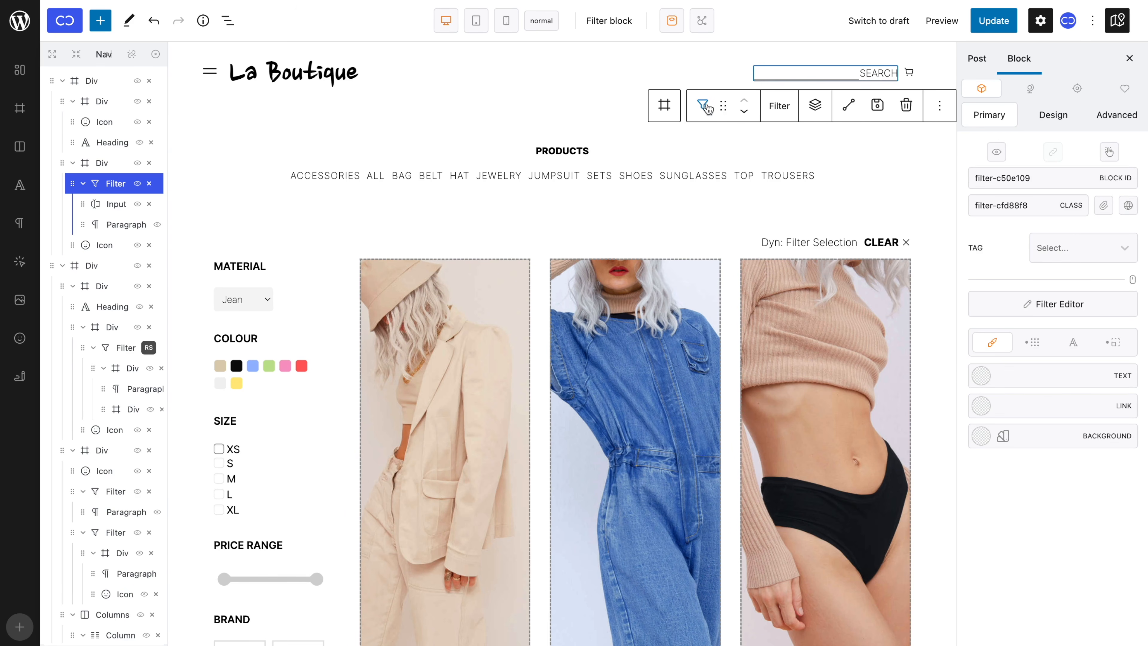
{"action": "left_click", "coordinate": [1043, 306]}
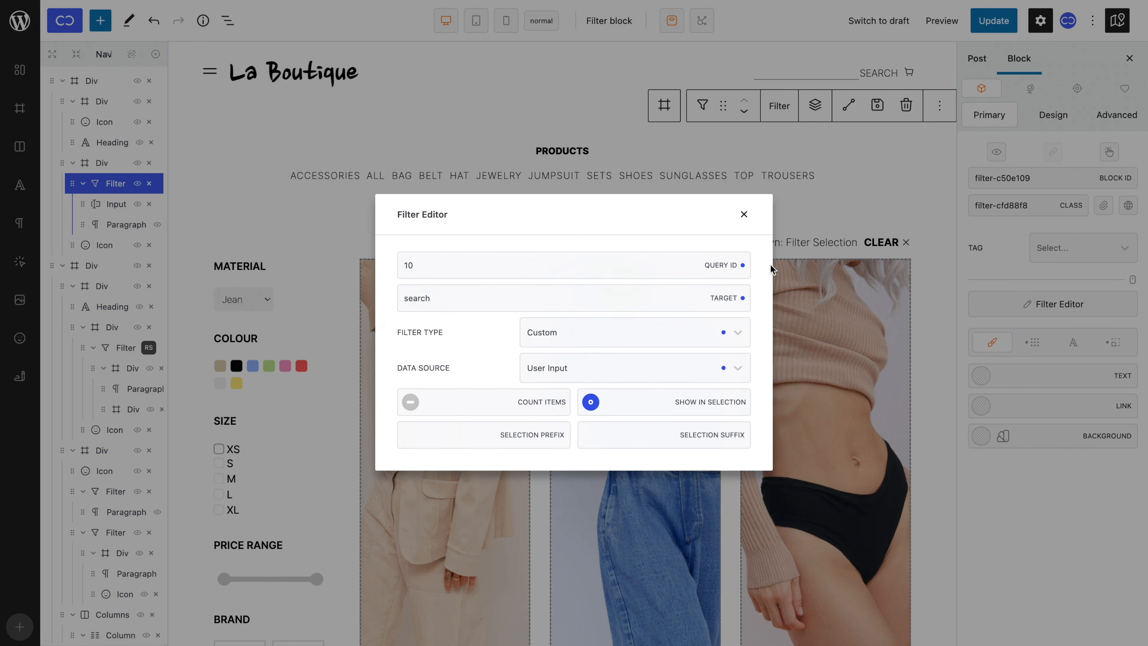
{"action": "left_click", "coordinate": [743, 215]}
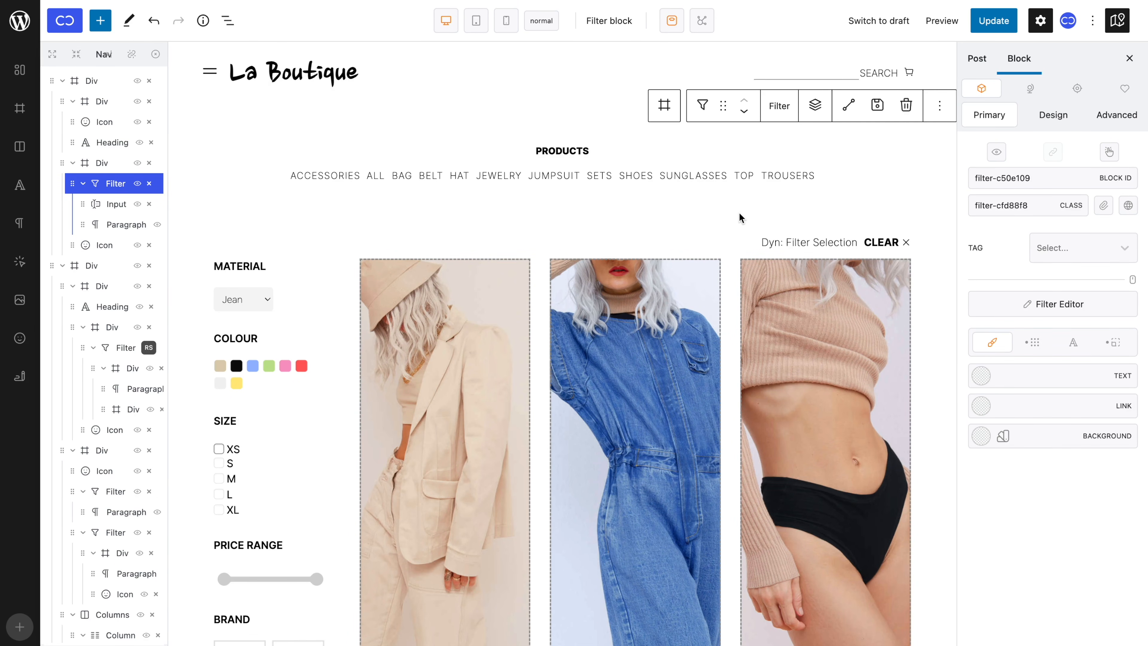
Step: Change the Material filter's type to Button Single and close its settings
{"action": "left_click", "coordinate": [270, 298]}
{"action": "left_click", "coordinate": [269, 299]}
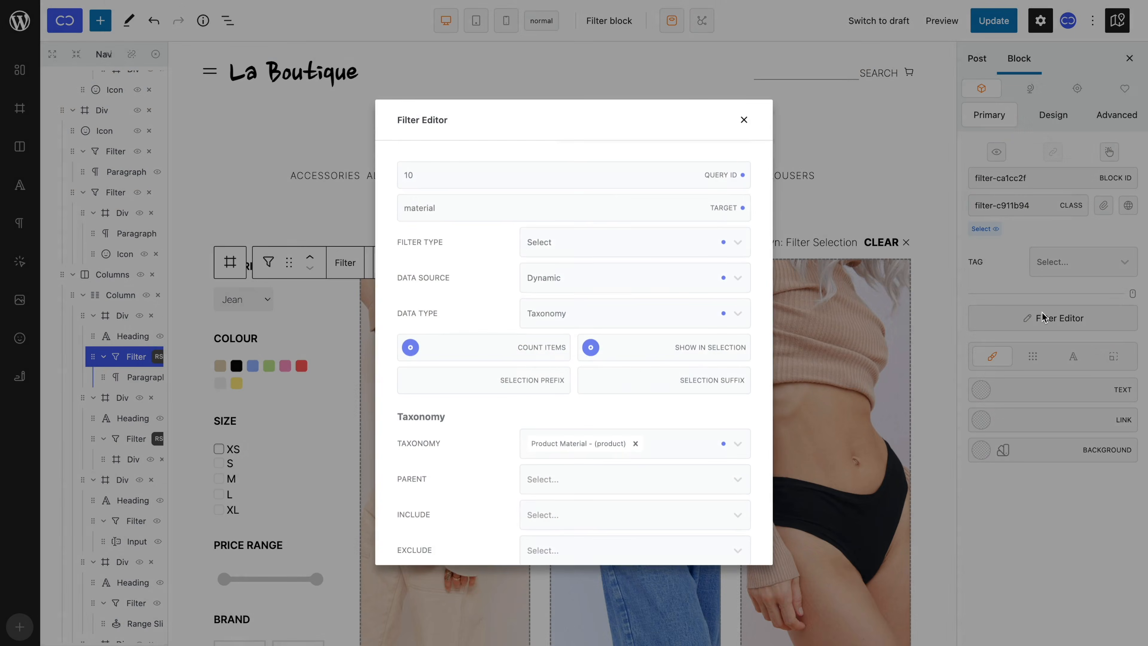
{"action": "left_click", "coordinate": [1044, 318]}
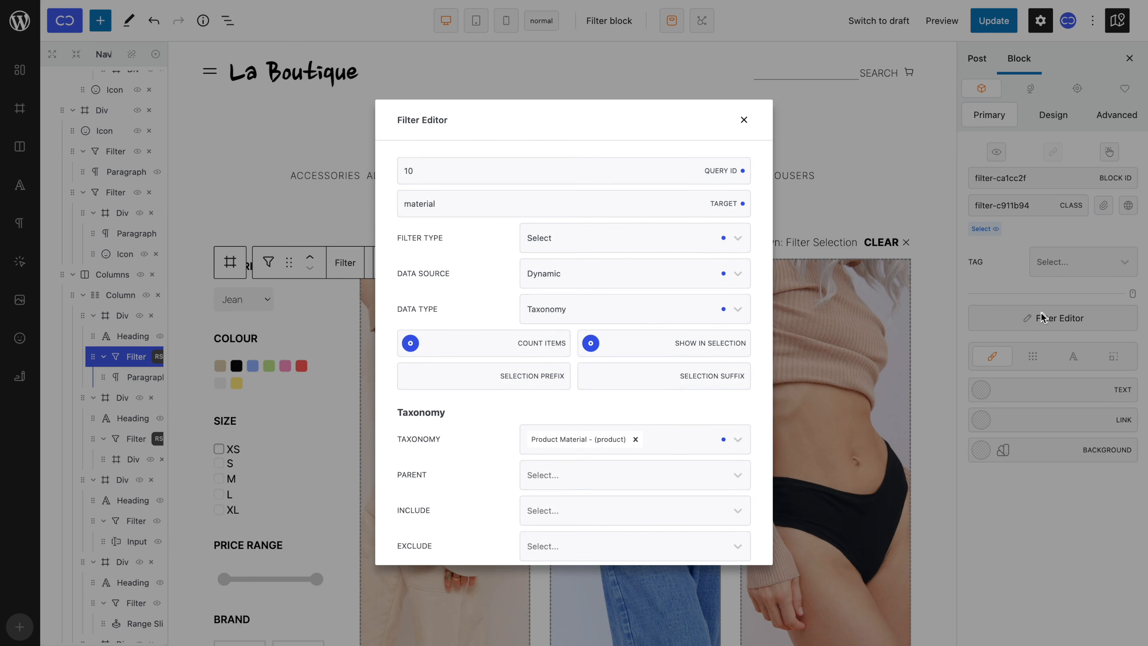
{"action": "left_click", "coordinate": [696, 240]}
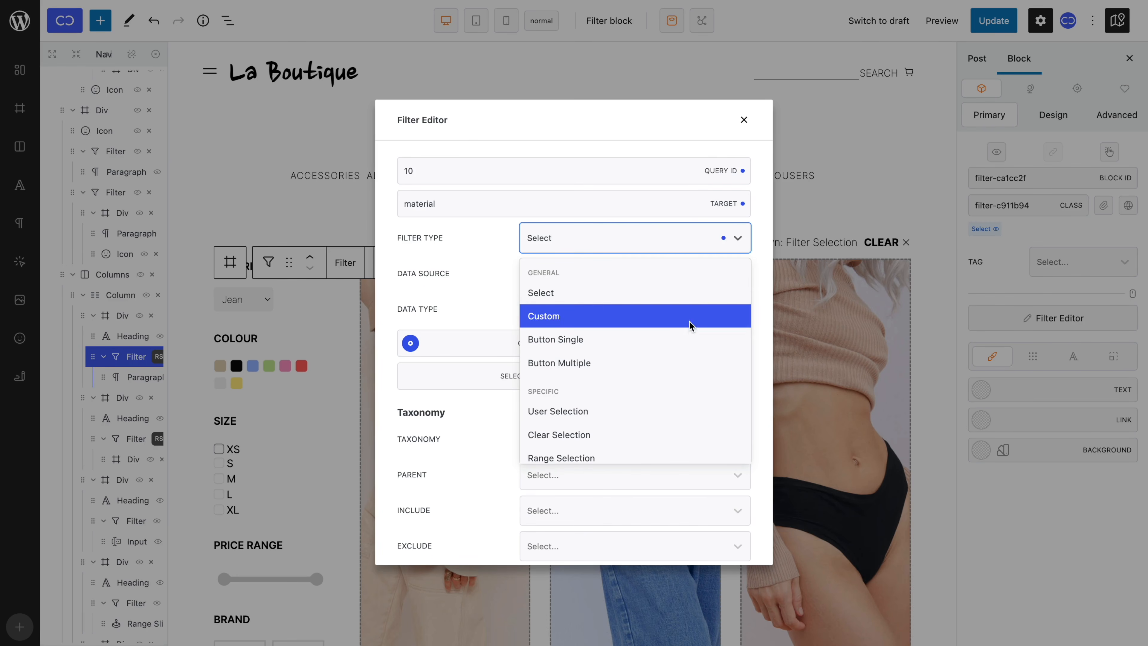
{"action": "left_click", "coordinate": [689, 335]}
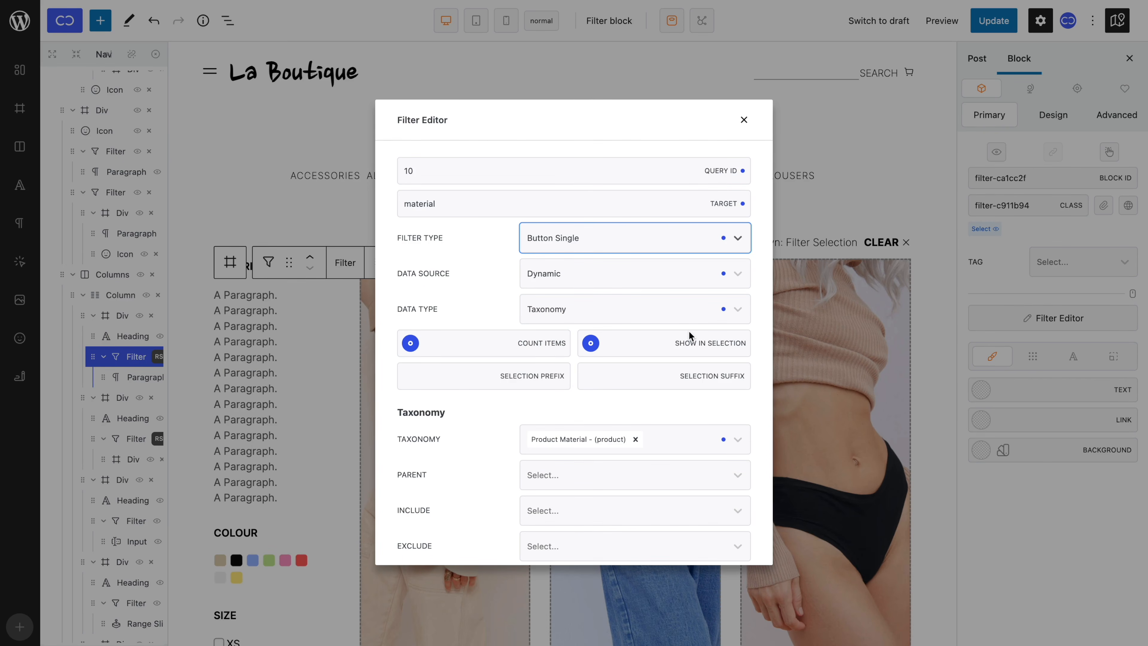
{"action": "left_click", "coordinate": [744, 120]}
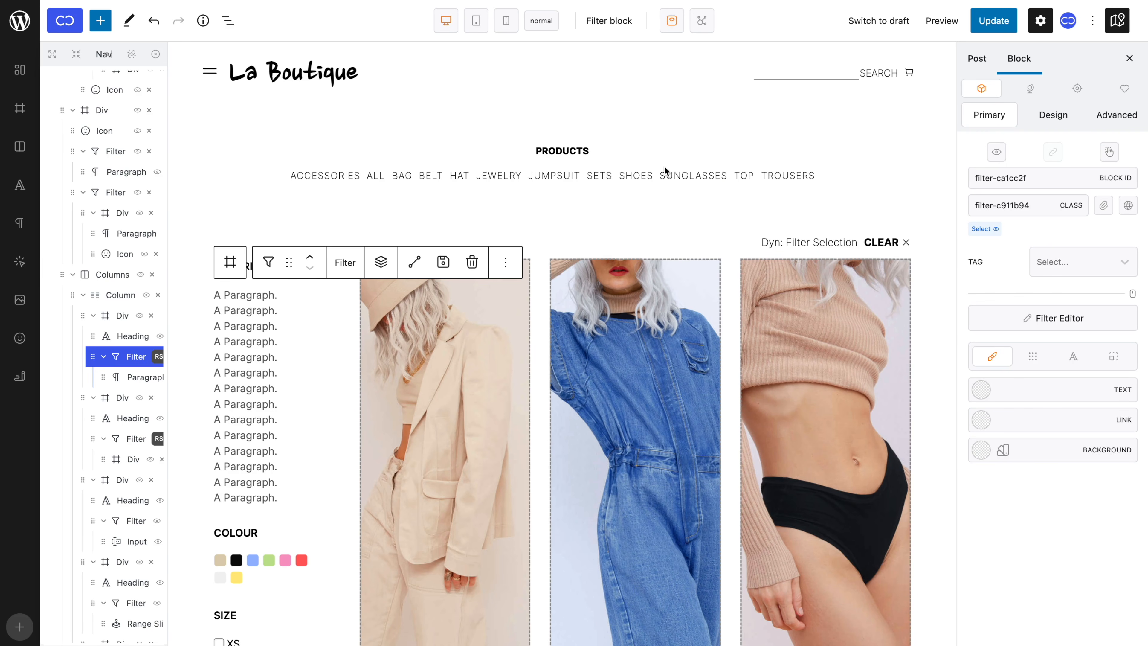
Step: Set the dynamic content of the Material filter's paragraph to the Filter source with the Name value
{"action": "left_click", "coordinate": [242, 296]}
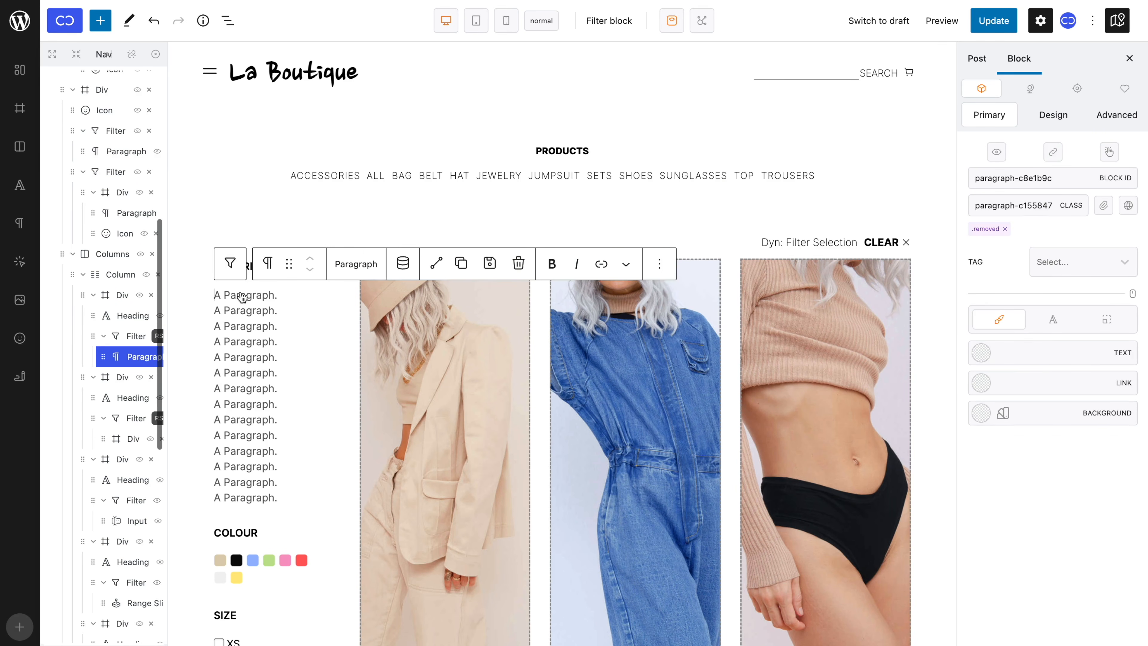
{"action": "left_click", "coordinate": [406, 271]}
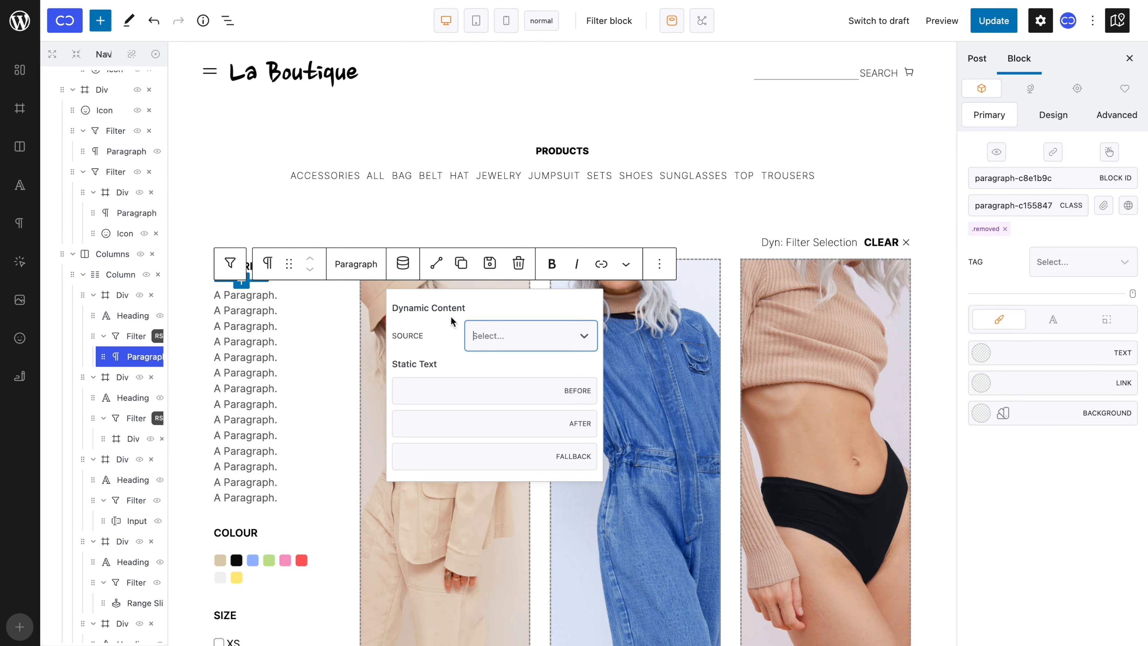
{"action": "left_click", "coordinate": [468, 335]}
{"action": "left_click", "coordinate": [495, 481]}
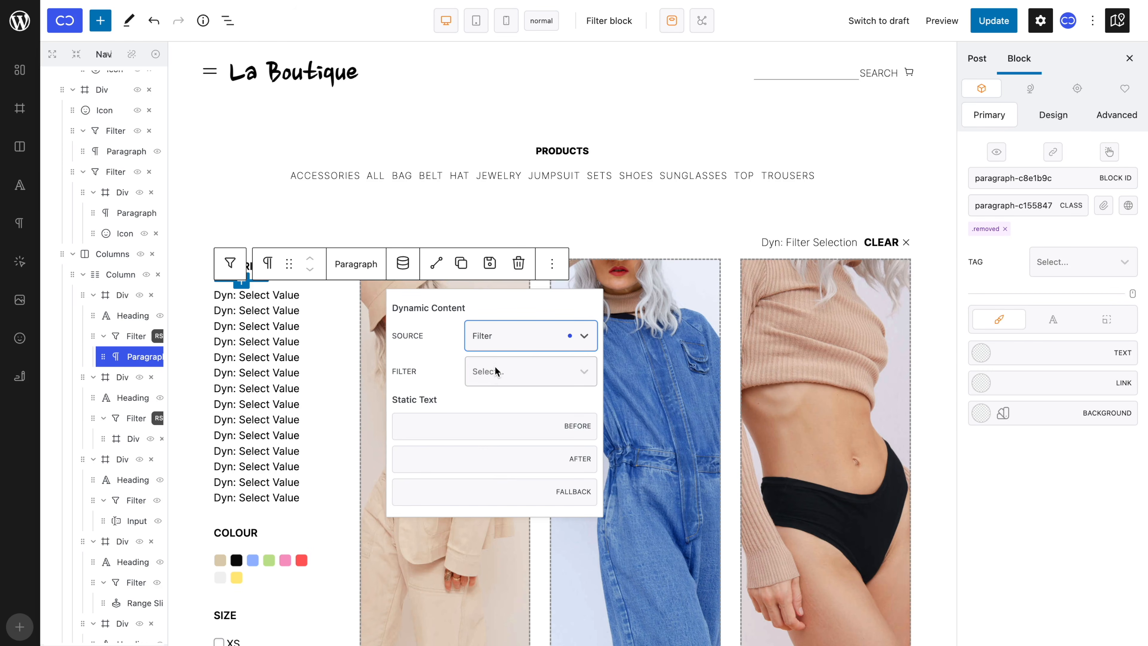
{"action": "left_click", "coordinate": [495, 366]}
{"action": "left_click", "coordinate": [499, 453]}
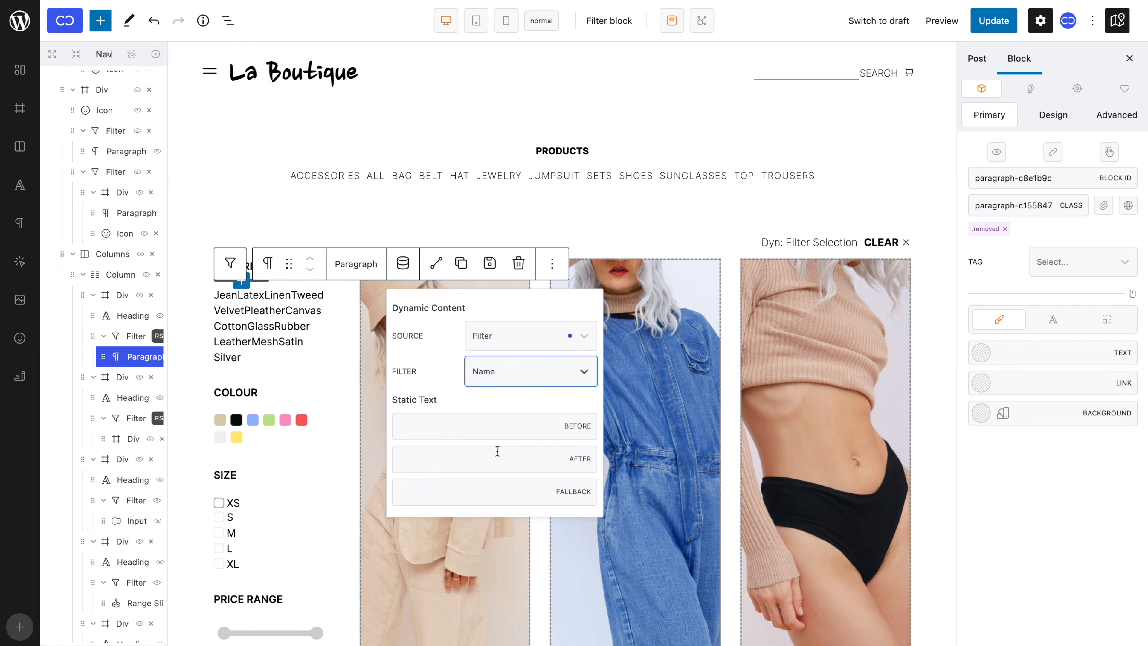
{"action": "left_click", "coordinate": [321, 354]}
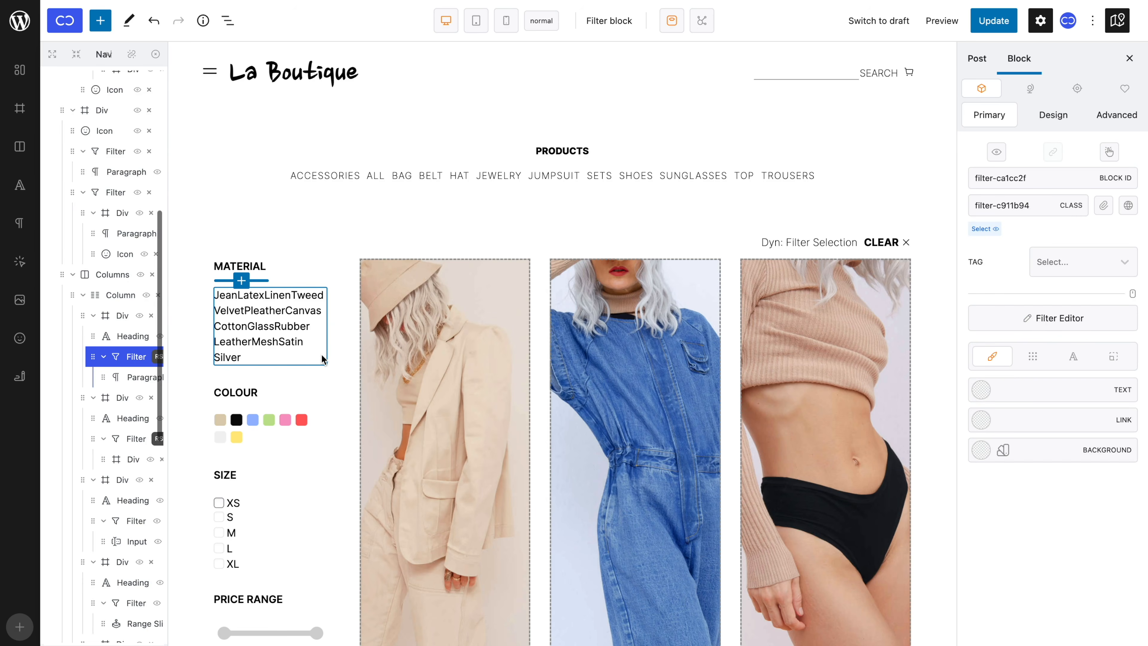